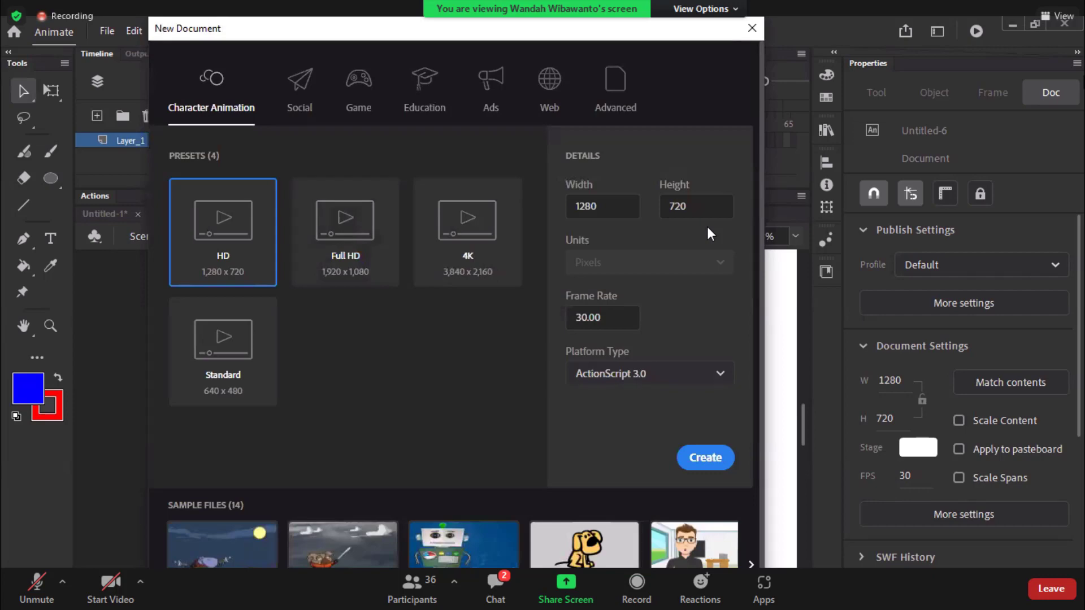
Step: Create a new 1280×720, 30 fps Character Animation HD document
{"action": "left_click", "coordinate": [713, 461]}
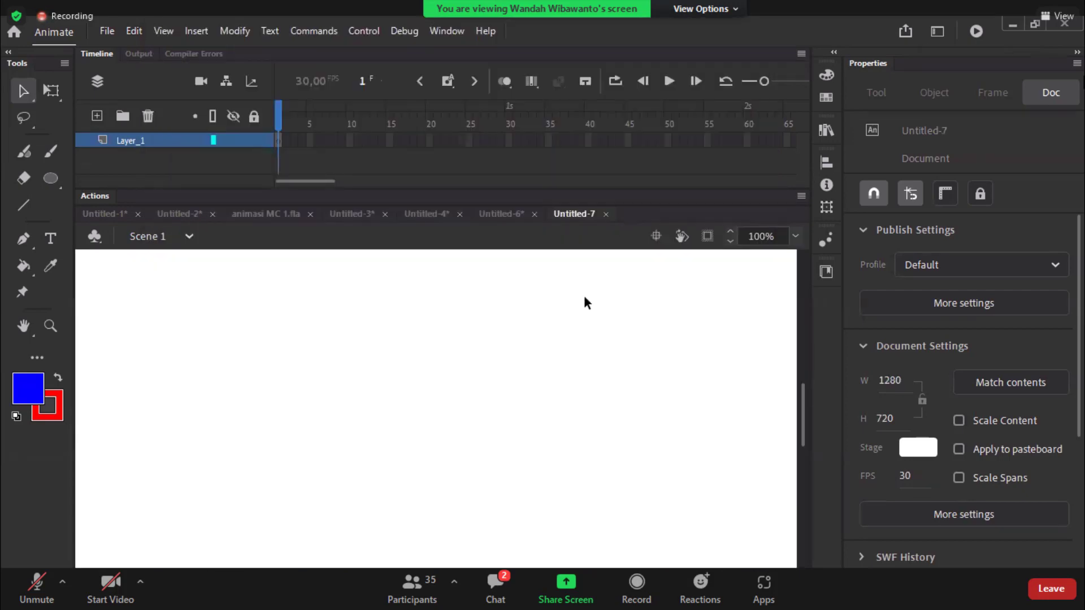
Step: Draw a 109.5×109.5 blue circle with red outline near the stage's top-left, then select it
{"action": "key", "text": "z"}
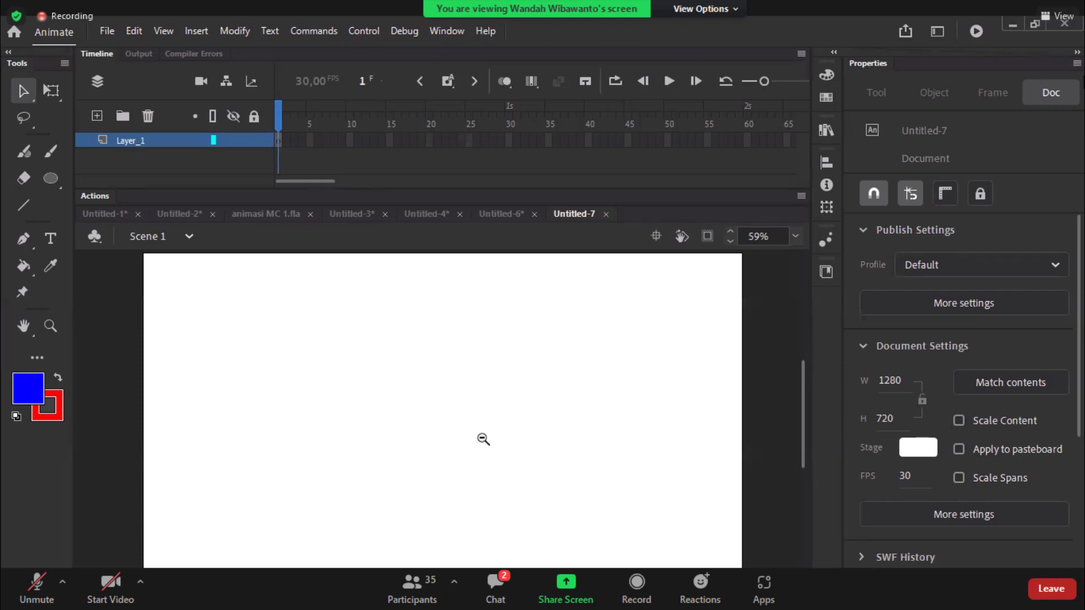
{"action": "left_click", "coordinate": [484, 438]}
{"action": "left_click_drag", "start_coordinate": [243, 330], "coordinate": [630, 506]}
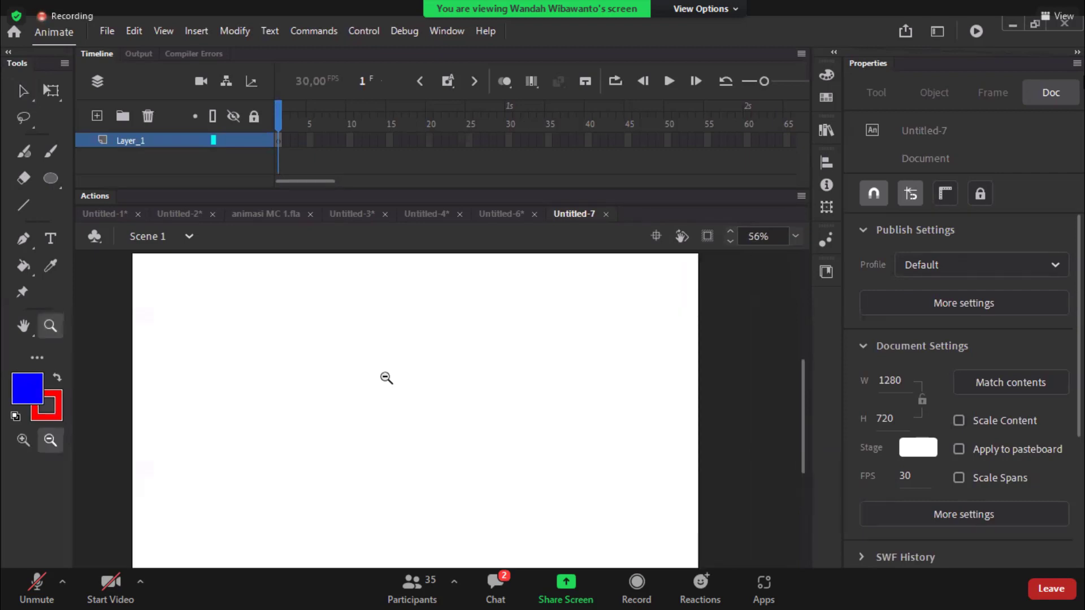
{"action": "left_click", "coordinate": [57, 180]}
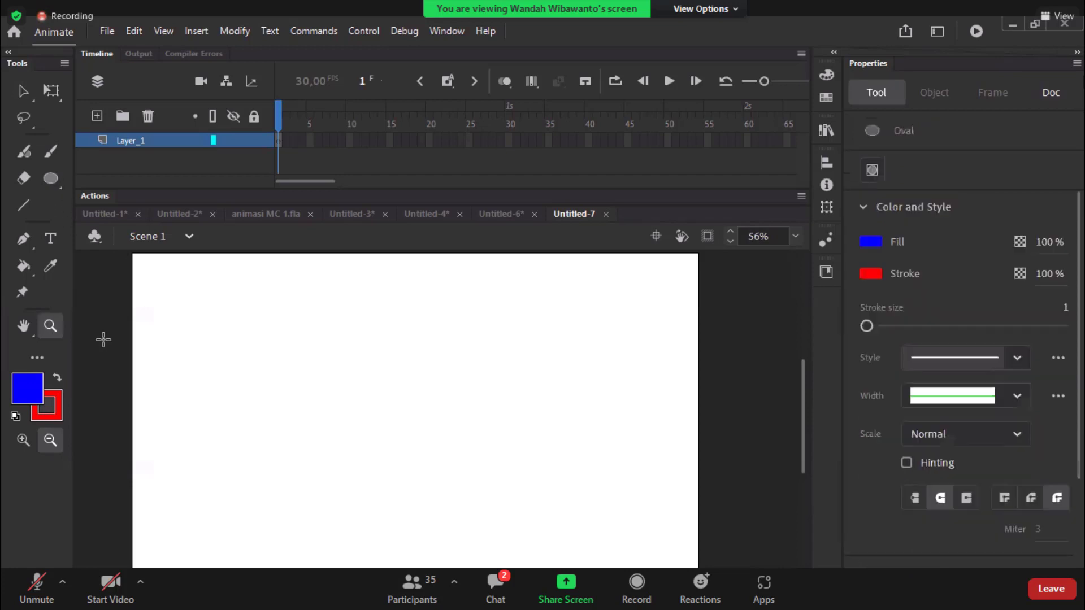
{"action": "left_click_drag", "start_coordinate": [214, 314], "coordinate": [263, 363]}
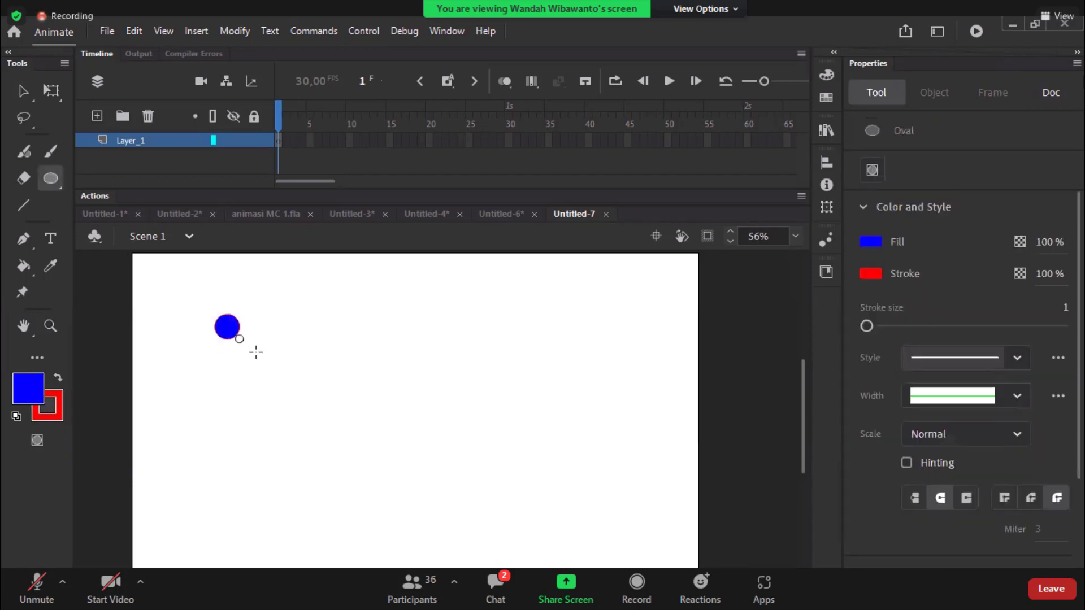
{"action": "left_click", "coordinate": [24, 92]}
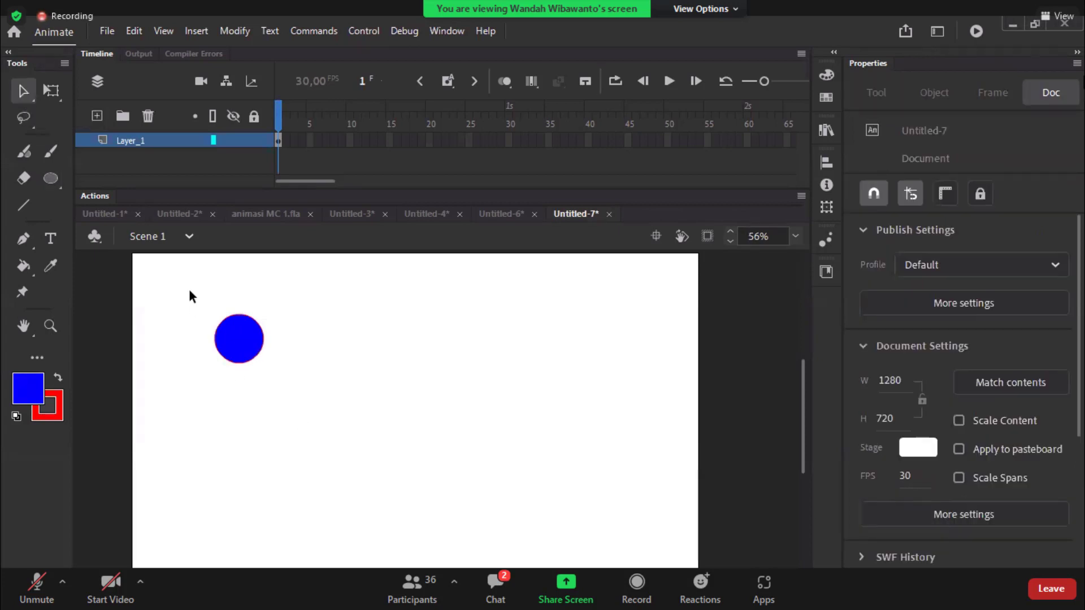
{"action": "left_click_drag", "start_coordinate": [188, 289], "coordinate": [284, 403]}
Step: Convert the circle to Movie Clip 'animasi bulat', shift it up-left, and open it for editing
{"action": "right_click", "coordinate": [248, 346]}
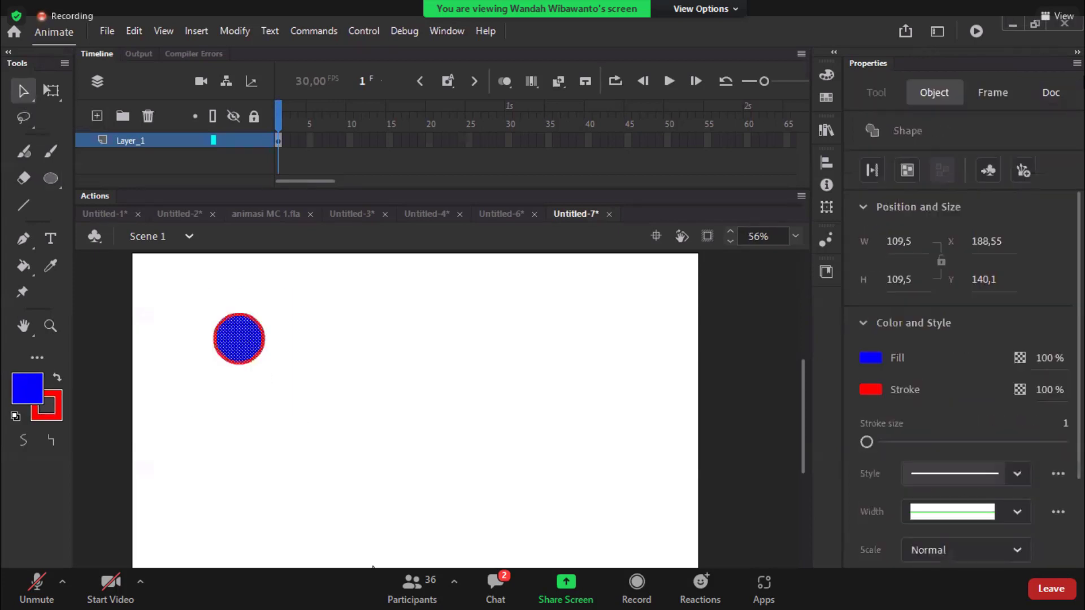
{"action": "key", "text": "Return"}
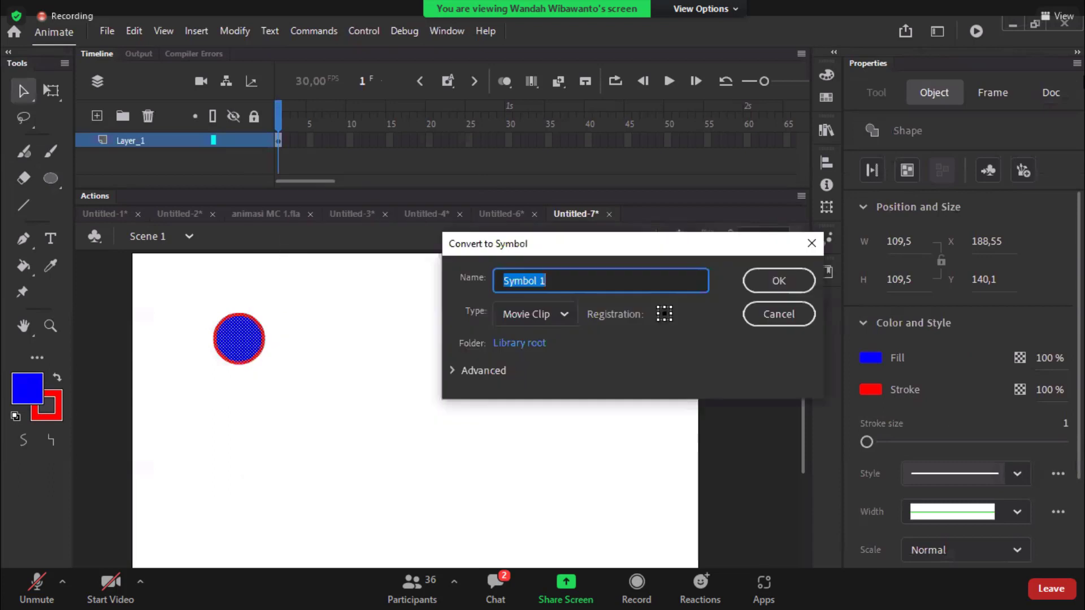
{"action": "type", "text": "animasai"}
{"action": "type", "text": "i b"}
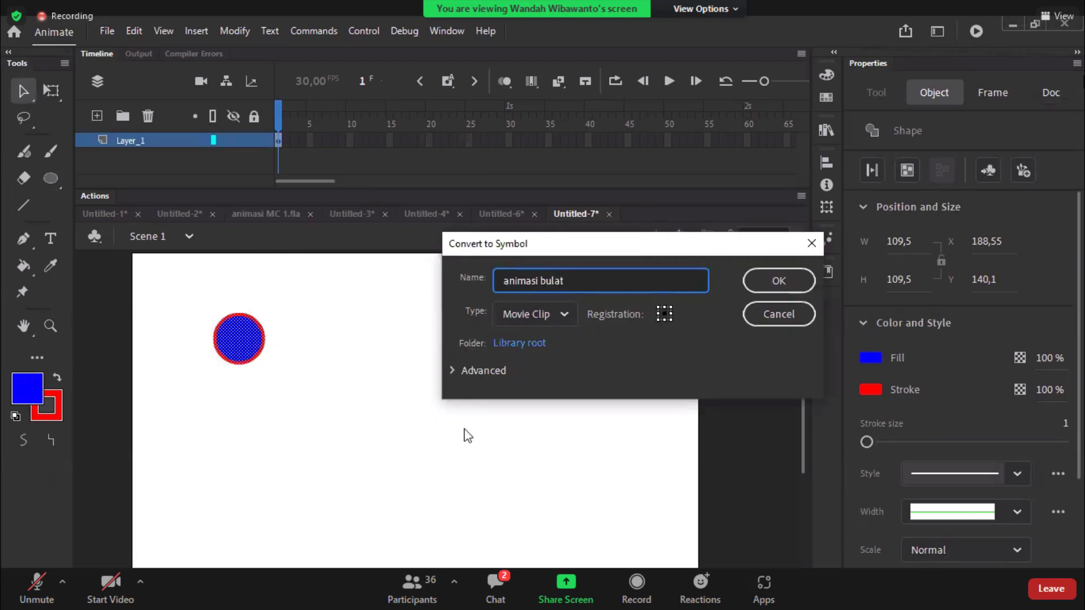
{"action": "key", "text": "Return"}
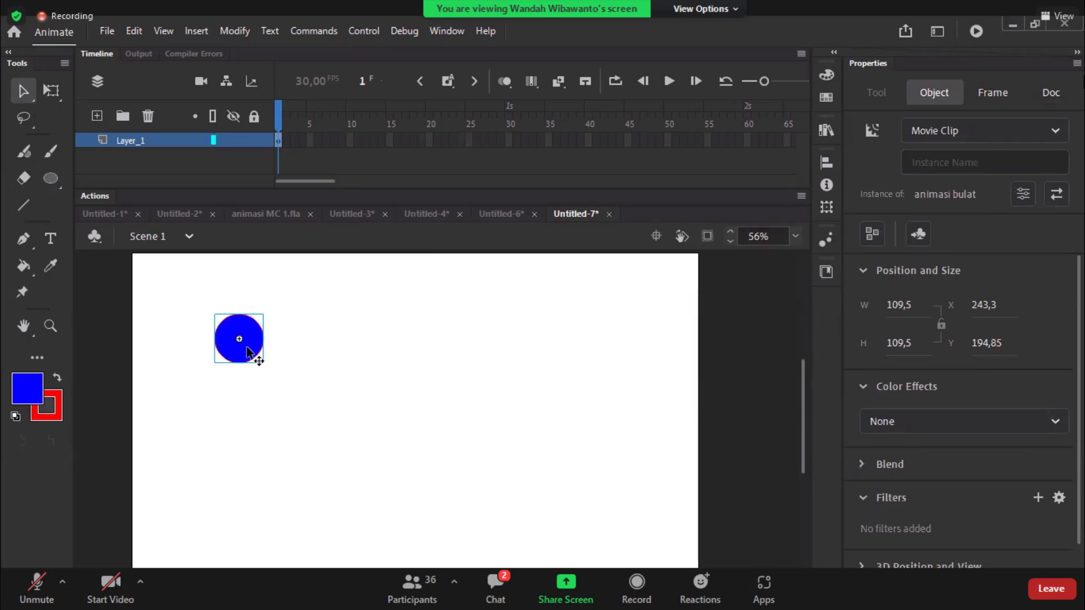
{"action": "left_click_drag", "start_coordinate": [255, 359], "coordinate": [217, 325]}
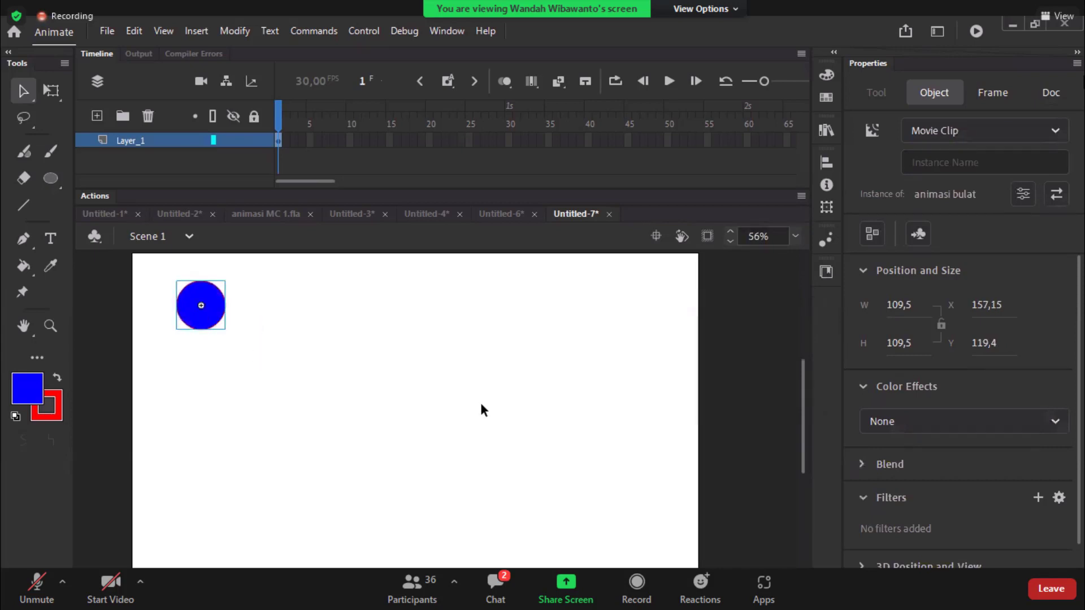
{"action": "key", "text": "ctrl+e"}
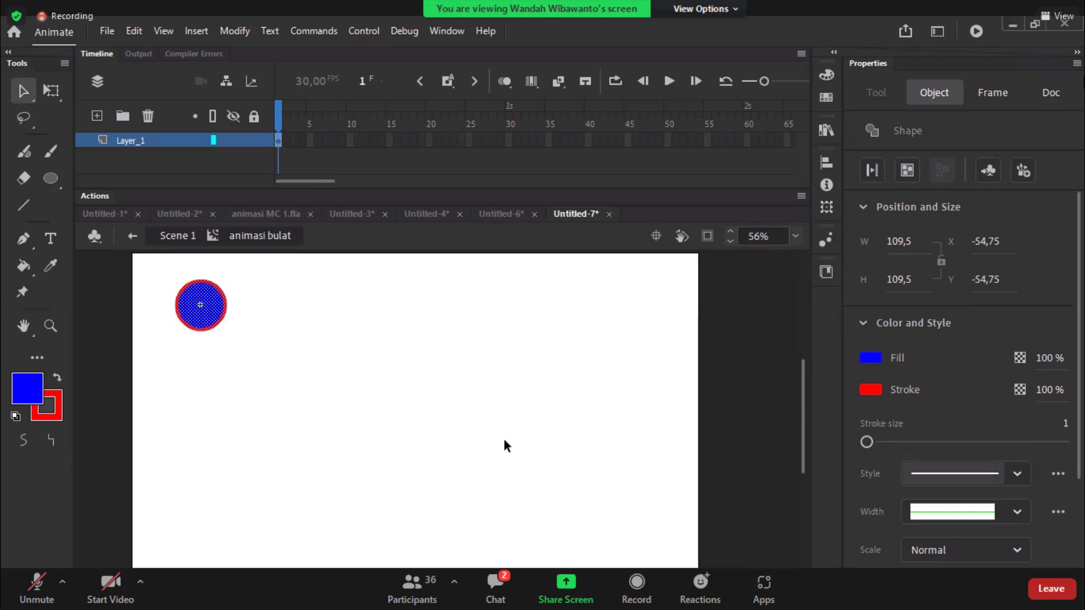
Step: Convert the circle inside animasi bulat into a nested Movie Clip named 'bulat', staying in animasi bulat
{"action": "scroll", "coordinate": [372, 411], "scroll_direction": "up", "scroll_amount": 1}
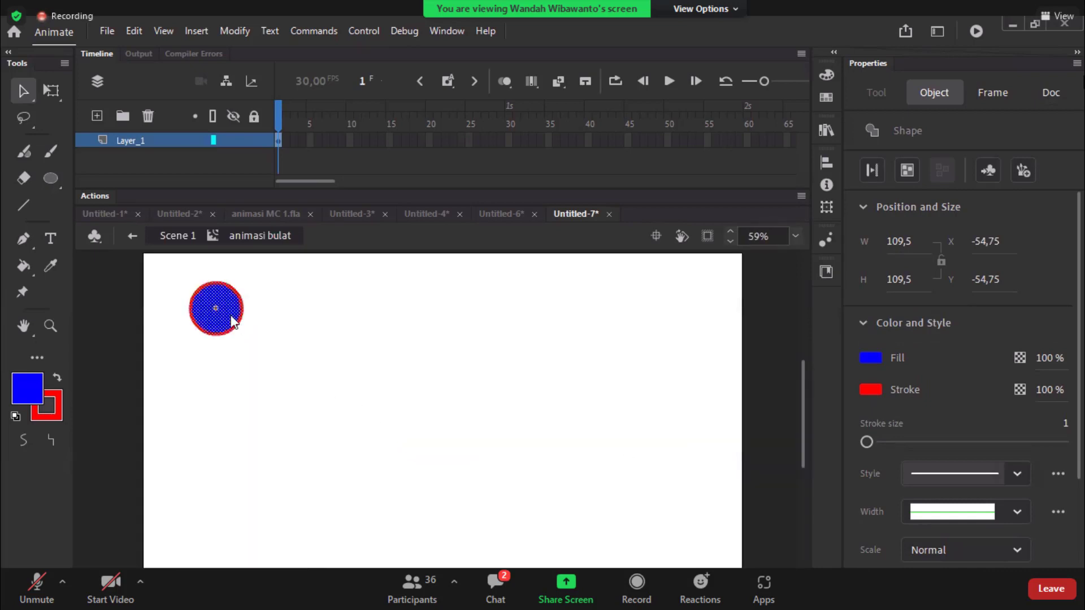
{"action": "right_click", "coordinate": [229, 353]}
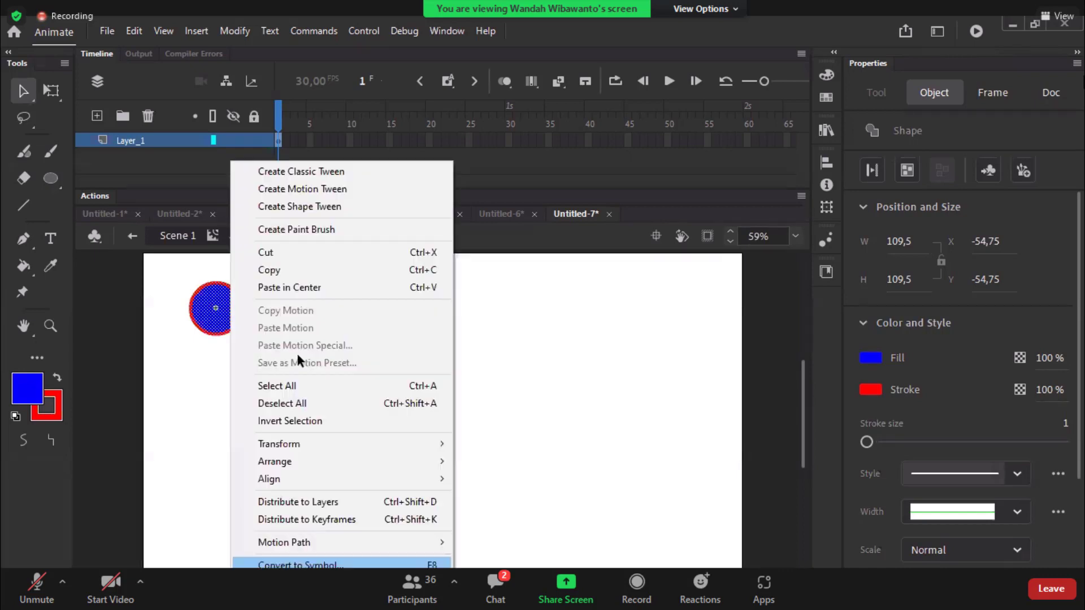
{"action": "left_click", "coordinate": [345, 563]}
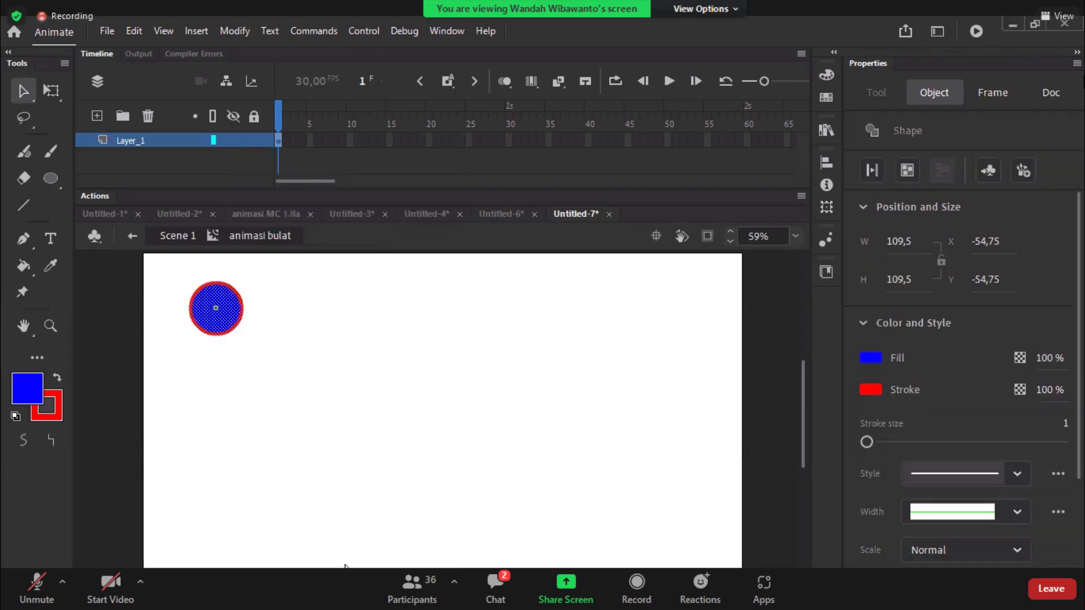
{"action": "right_click", "coordinate": [220, 309]}
{"action": "key", "text": "Return"}
{"action": "type", "text": "bu"}
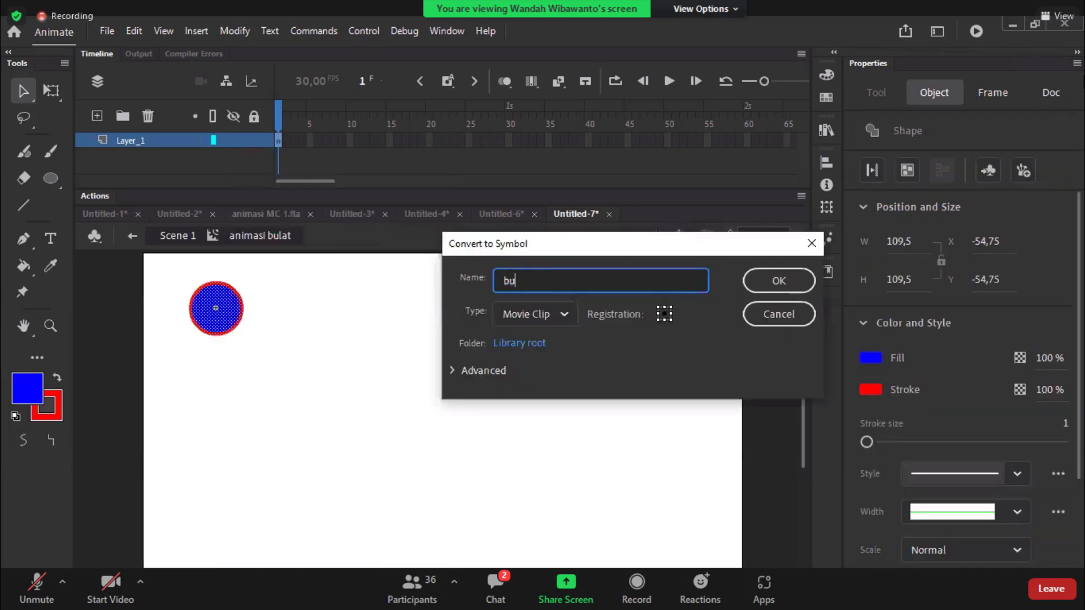
{"action": "type", "text": "lat"}
{"action": "key", "text": "Return"}
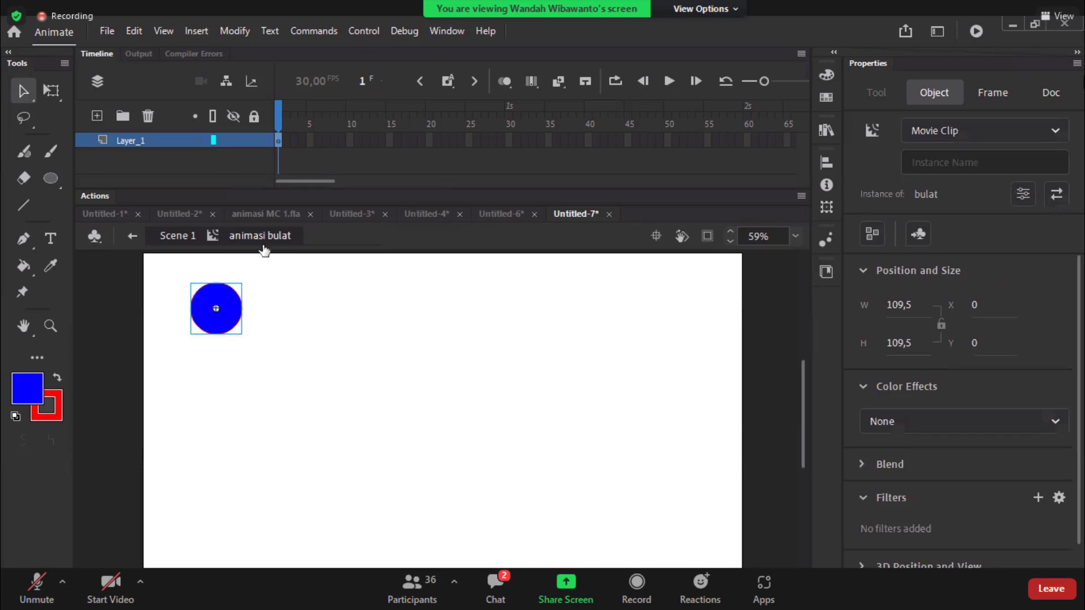
{"action": "key", "text": "ctrl+e"}
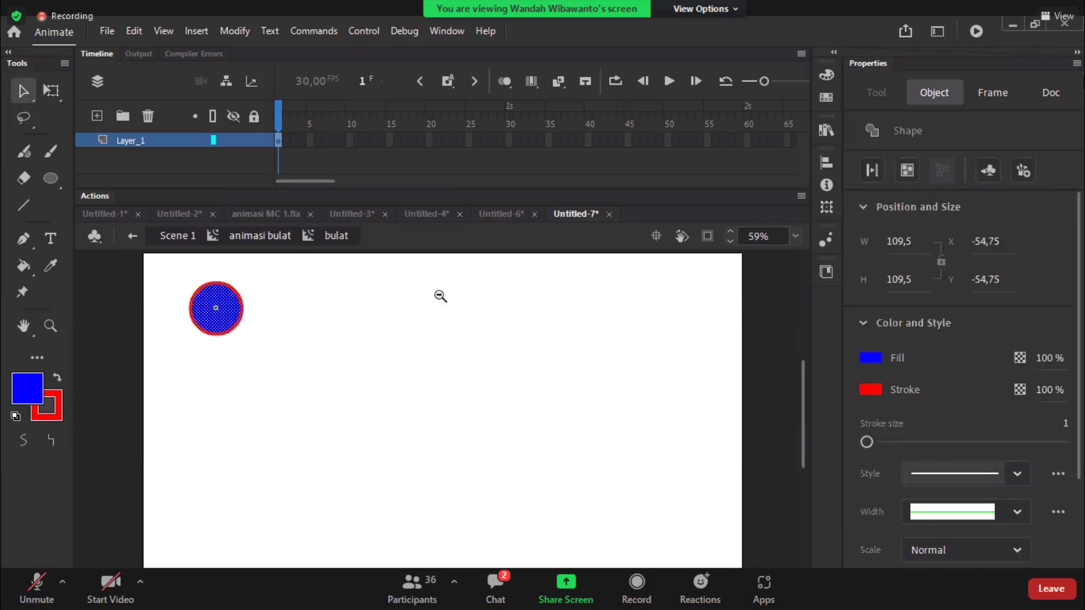
{"action": "key", "text": "ctrl+e"}
{"action": "key", "text": "Escape"}
{"action": "key", "text": "ctrl+minus"}
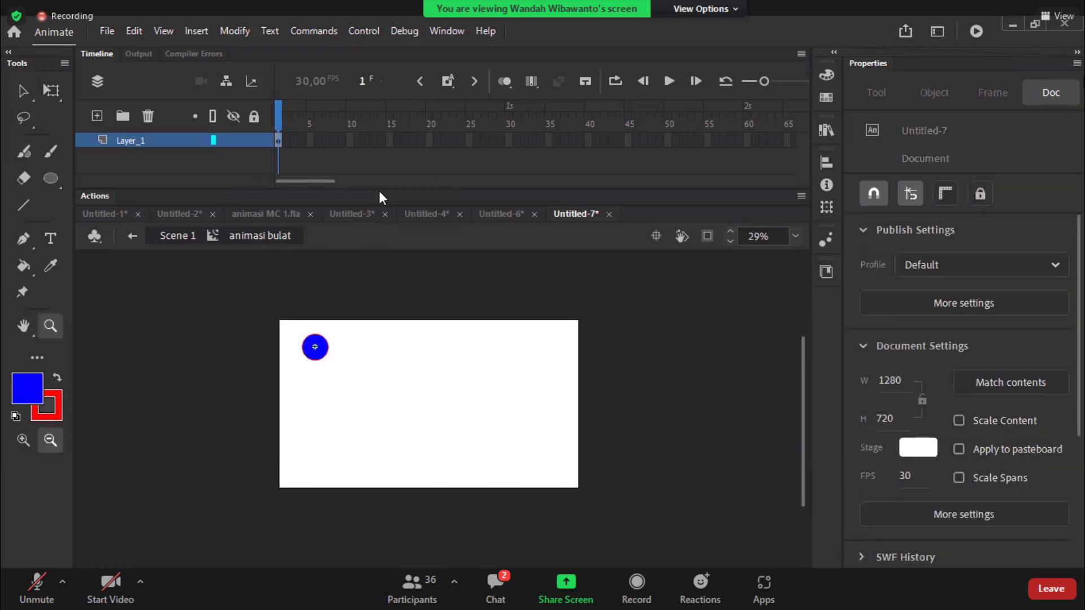
Step: Insert a keyframe at frame 300 on Layer_1 of the animasi bulat timeline
{"action": "scroll", "coordinate": [392, 191], "scroll_direction": "right", "scroll_amount": 3}
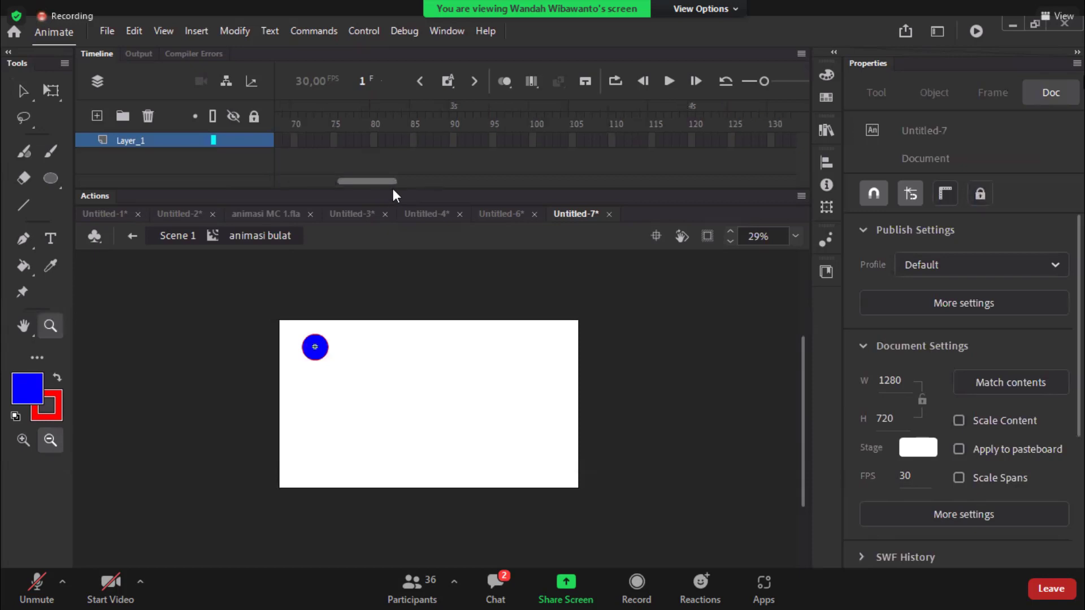
{"action": "scroll", "coordinate": [407, 190], "scroll_direction": "right", "scroll_amount": 1}
{"action": "scroll", "coordinate": [419, 187], "scroll_direction": "right", "scroll_amount": 1}
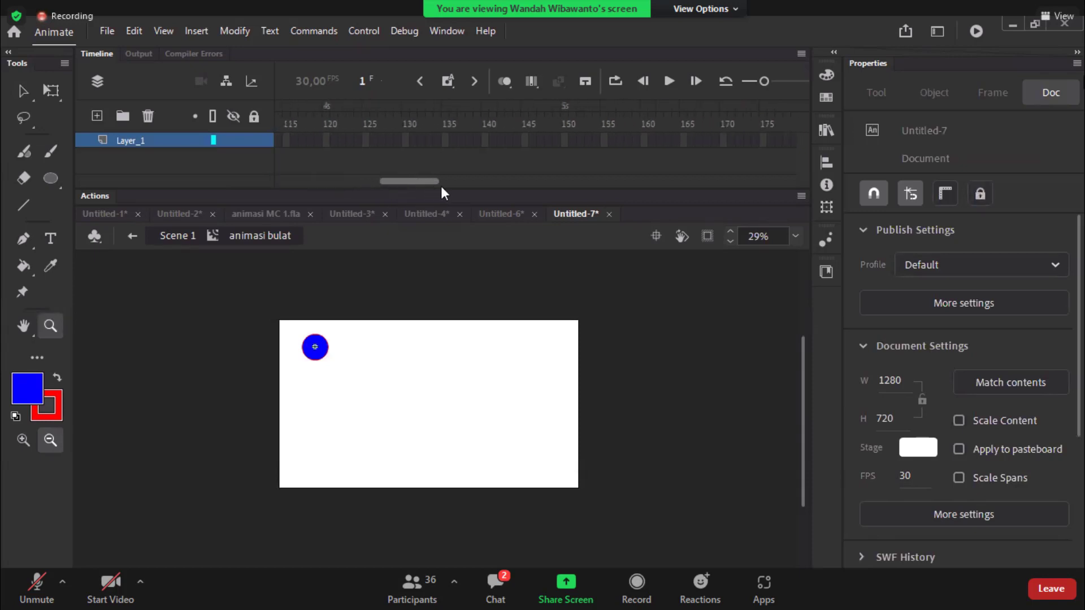
{"action": "scroll", "coordinate": [458, 187], "scroll_direction": "right", "scroll_amount": 2}
{"action": "scroll", "coordinate": [481, 188], "scroll_direction": "right", "scroll_amount": 1}
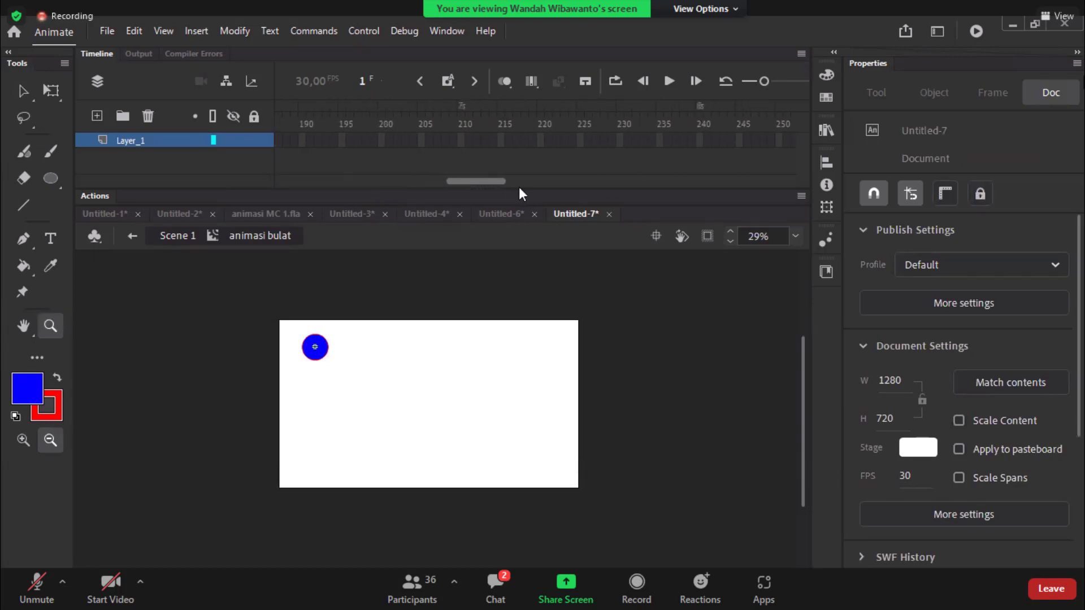
{"action": "scroll", "coordinate": [525, 188], "scroll_direction": "right", "scroll_amount": 1}
{"action": "scroll", "coordinate": [548, 186], "scroll_direction": "right", "scroll_amount": 1}
{"action": "scroll", "coordinate": [554, 169], "scroll_direction": "right", "scroll_amount": 1}
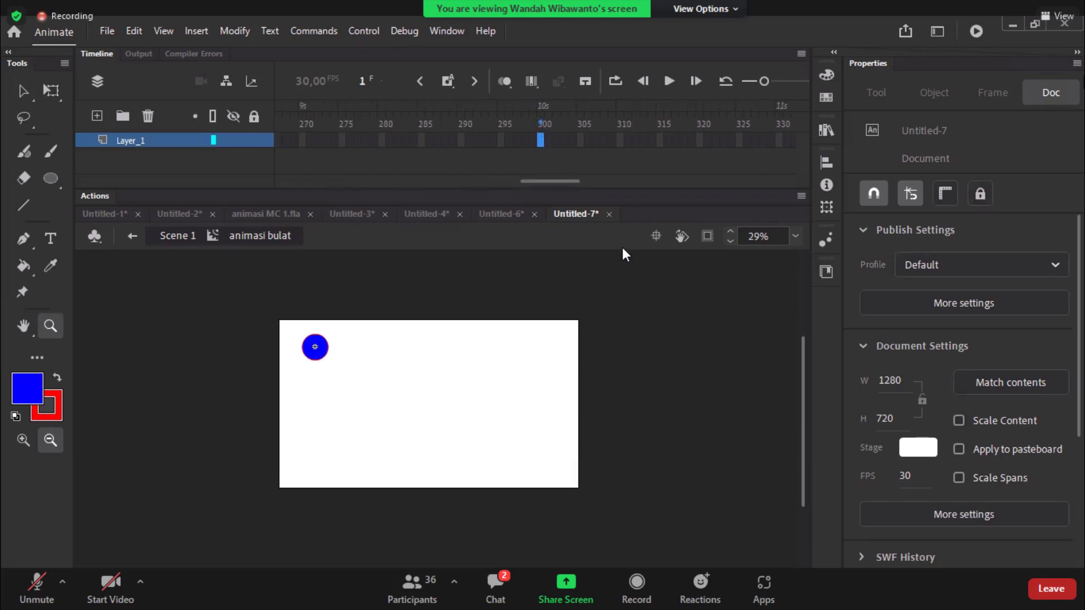
{"action": "right_click", "coordinate": [540, 141]}
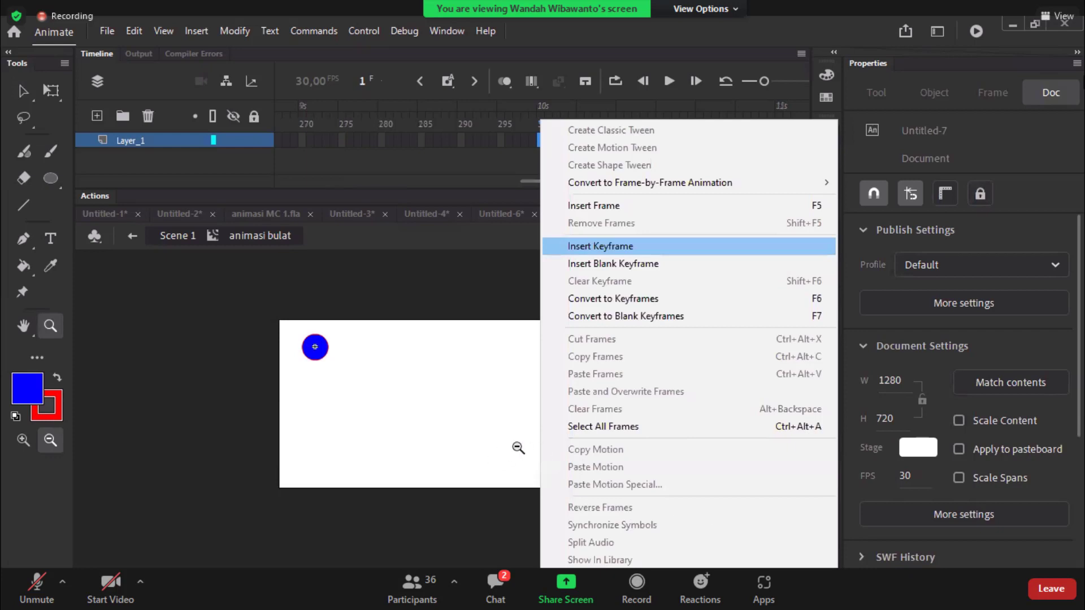
{"action": "left_click", "coordinate": [600, 246]}
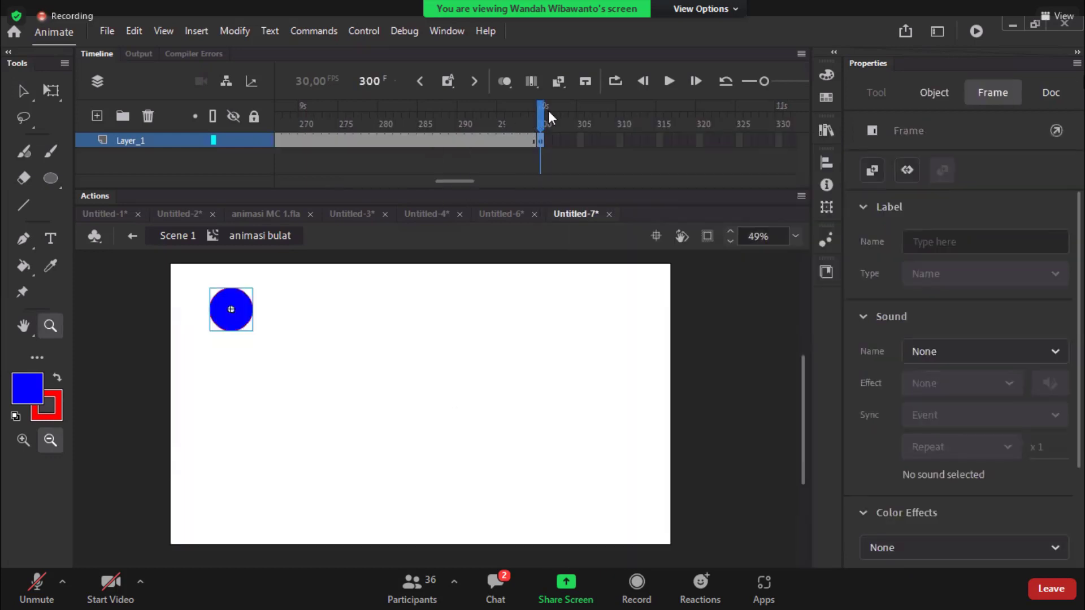
Step: Add a classic motion guide above Layer_1 and brush a winding S-shaped path from the circle
{"action": "right_click", "coordinate": [137, 141]}
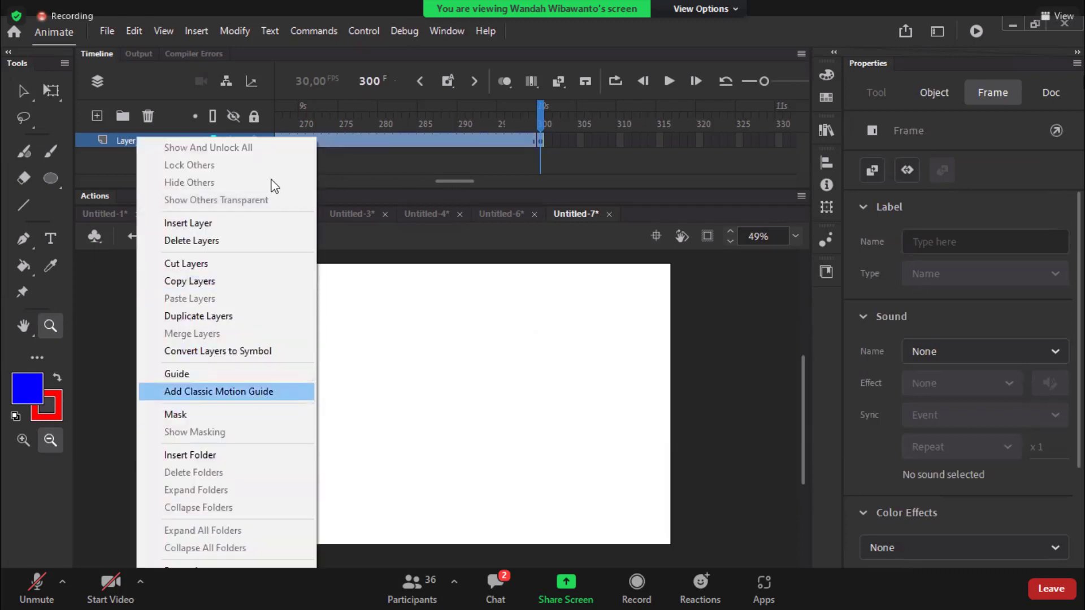
{"action": "key", "text": "Return"}
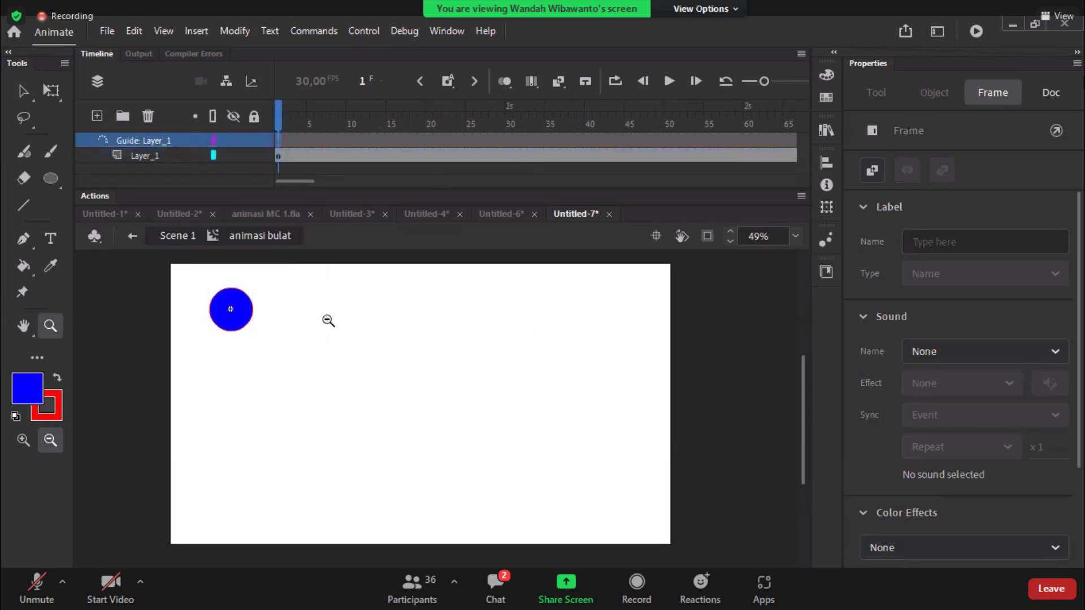
{"action": "key", "text": "b"}
{"action": "left_click_drag", "start_coordinate": [253, 295], "coordinate": [258, 292]}
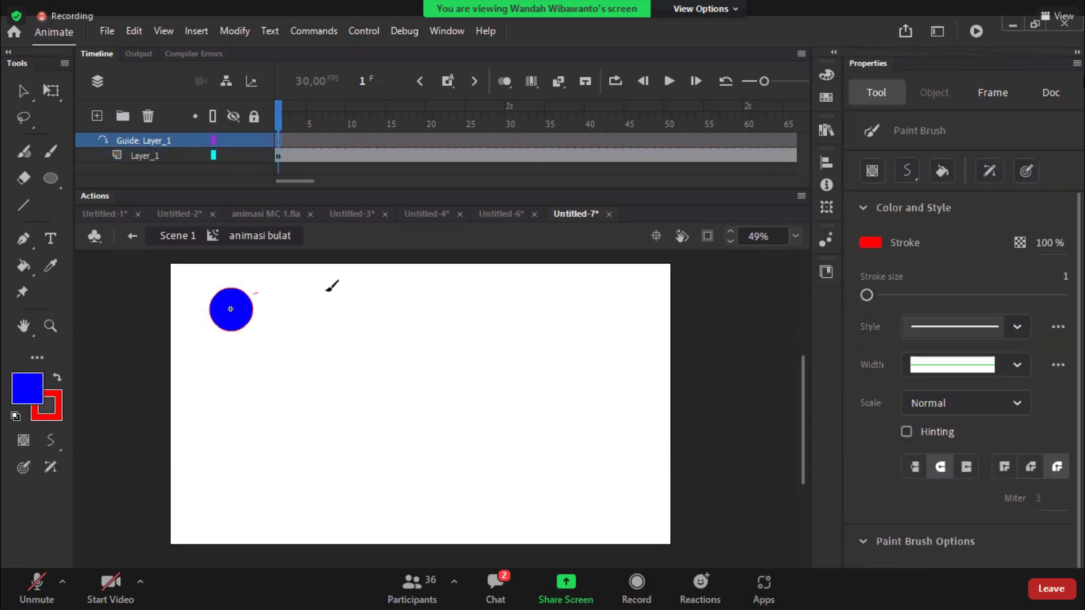
{"action": "mouse_move", "coordinate": [326, 291]}
{"action": "left_mouse_down"}
{"action": "mouse_move", "coordinate": [486, 294]}
{"action": "mouse_move", "coordinate": [571, 395]}
{"action": "mouse_move", "coordinate": [555, 309]}
{"action": "mouse_move", "coordinate": [564, 455]}
{"action": "mouse_move", "coordinate": [654, 351]}
{"action": "mouse_move", "coordinate": [637, 317]}
{"action": "mouse_move", "coordinate": [562, 440]}
{"action": "mouse_move", "coordinate": [507, 490]}
{"action": "mouse_move", "coordinate": [454, 378]}
{"action": "mouse_move", "coordinate": [229, 445]}
{"action": "mouse_move", "coordinate": [199, 351]}
{"action": "mouse_move", "coordinate": [215, 310]}
{"action": "mouse_move", "coordinate": [250, 295]}
{"action": "left_mouse_up"}
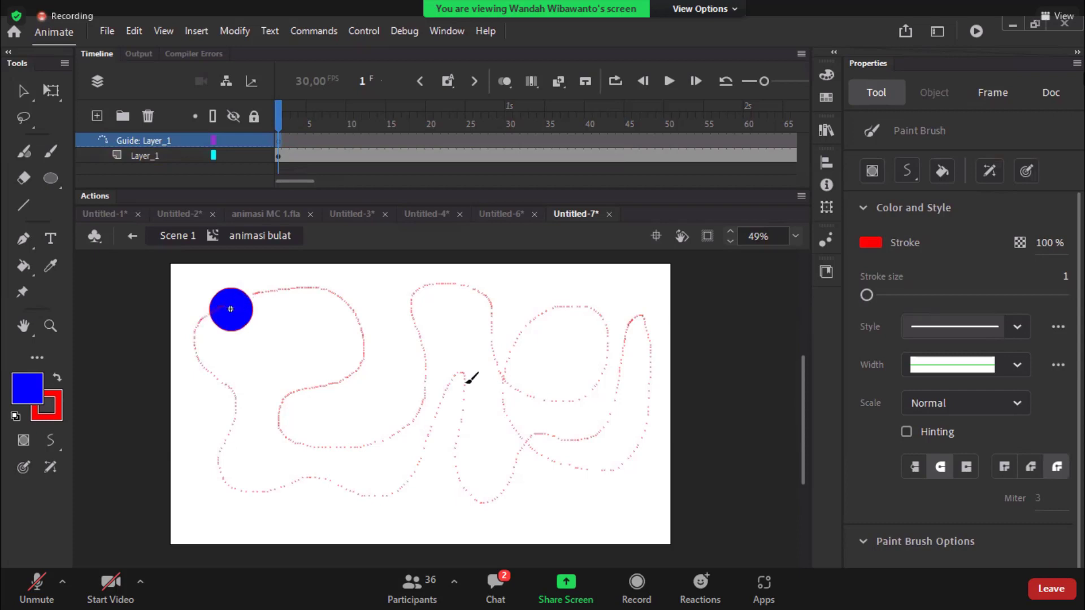
{"action": "key", "text": "z"}
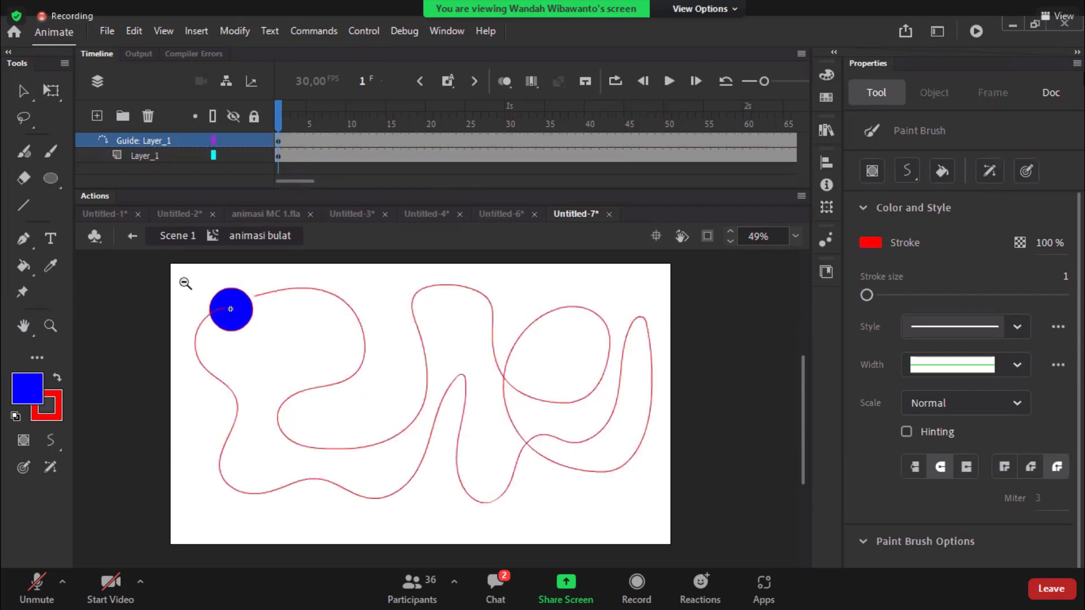
{"action": "left_click_drag", "start_coordinate": [181, 280], "coordinate": [353, 402]}
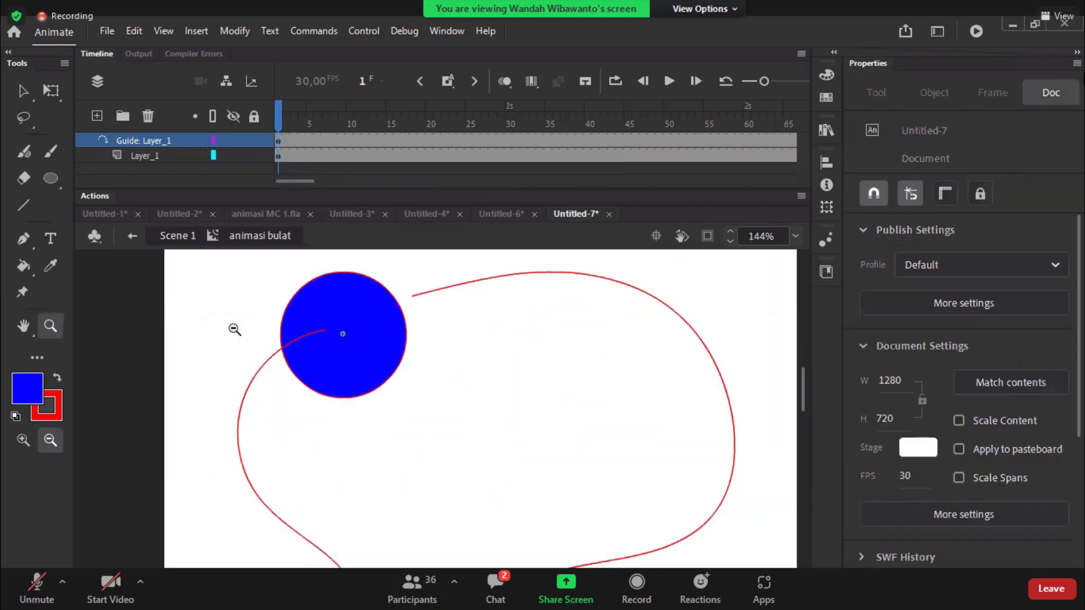
{"action": "left_click", "coordinate": [442, 416]}
{"action": "left_click", "coordinate": [442, 416]}
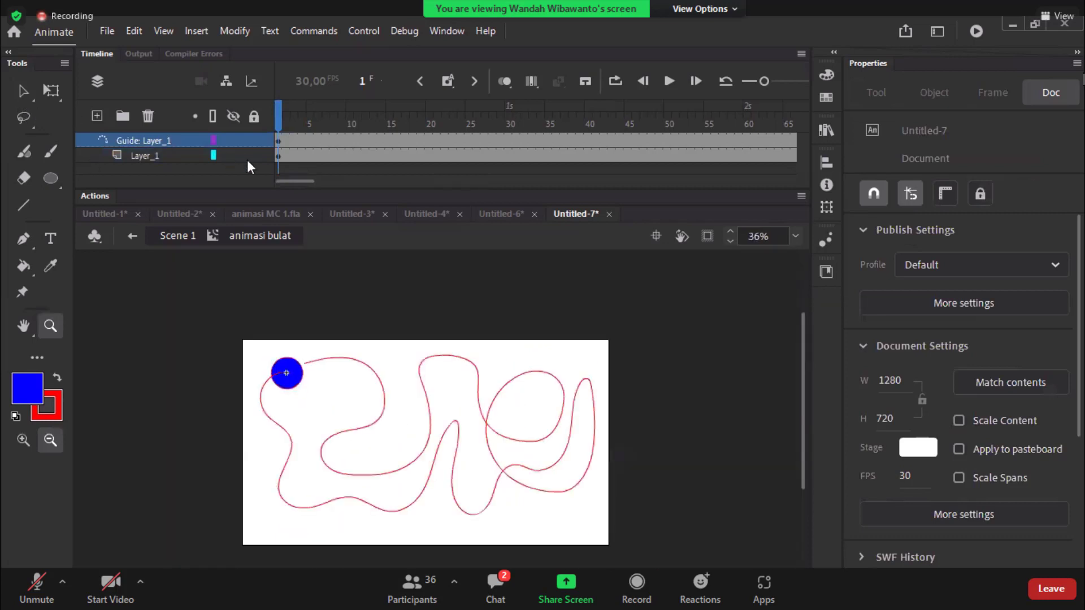
Step: Snap the circle's centre onto the path end and add a keyframe at frame 300
{"action": "left_click_drag", "start_coordinate": [270, 329], "coordinate": [345, 404]}
{"action": "key", "text": "v"}
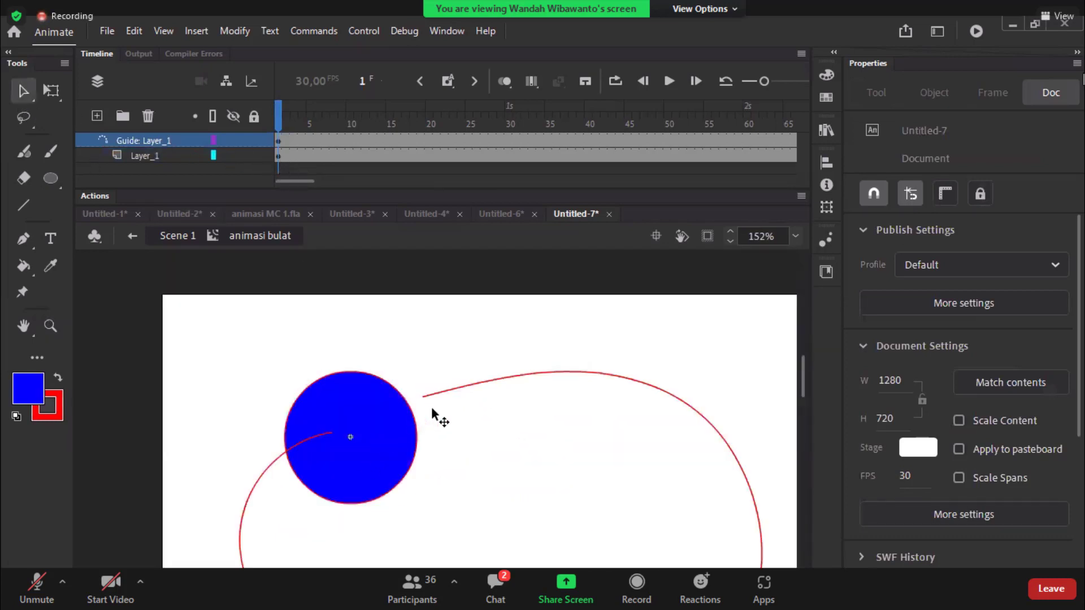
{"action": "left_click_drag", "start_coordinate": [460, 404], "coordinate": [520, 372]}
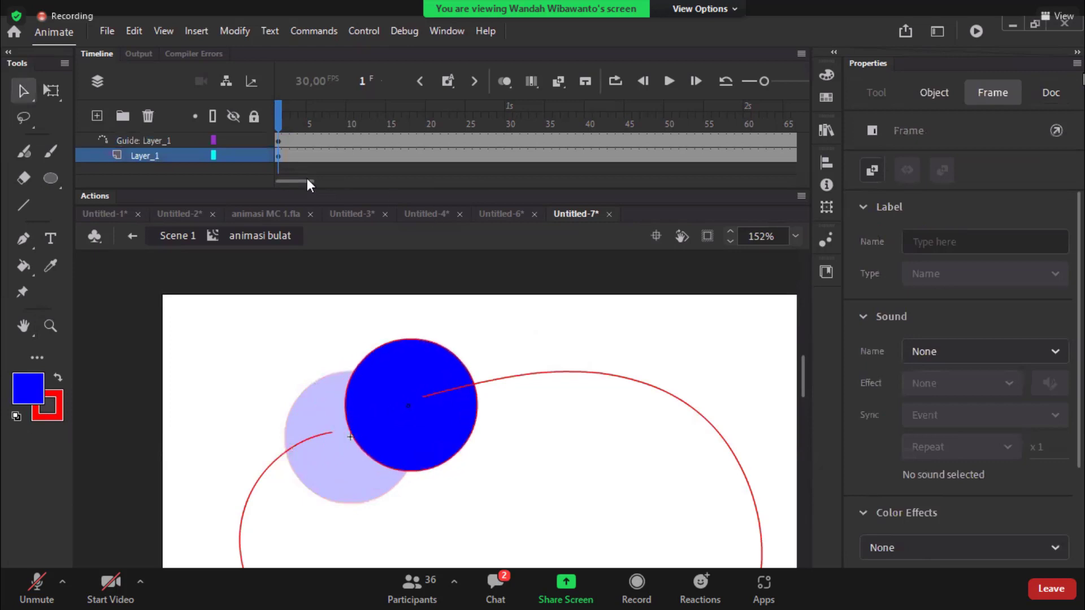
{"action": "left_click_drag", "start_coordinate": [307, 182], "coordinate": [463, 169]}
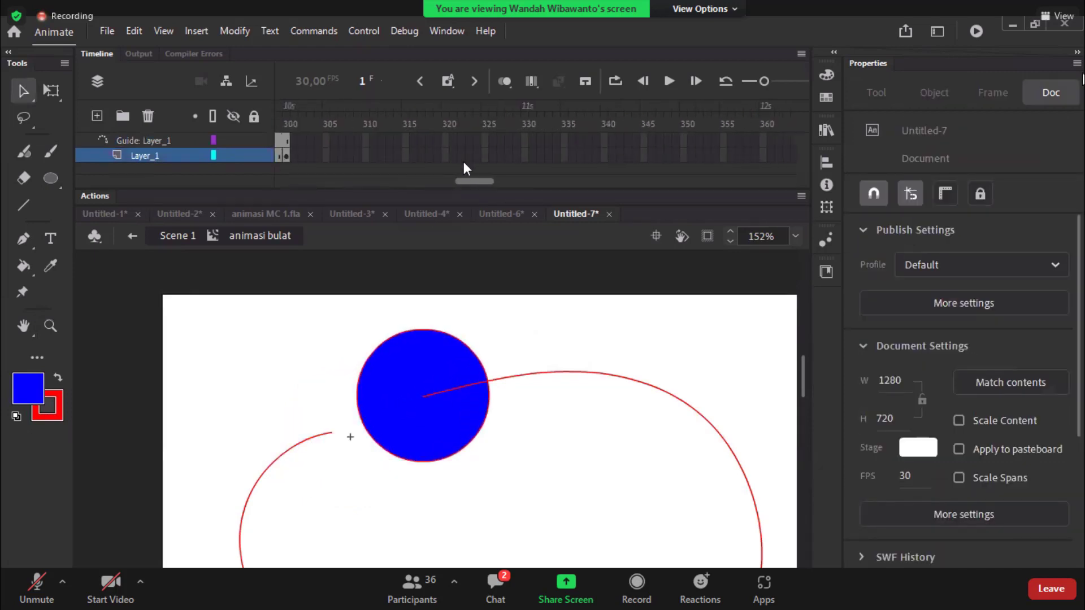
{"action": "key", "text": "F6"}
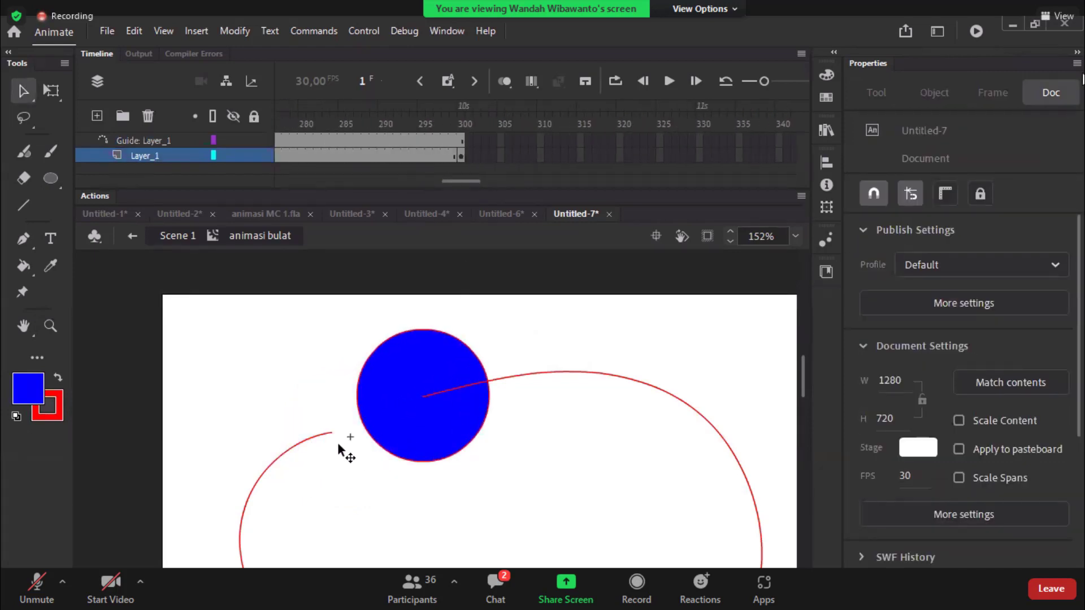
Step: Create a classic tween on Layer_1 so the circle follows the guide path
{"action": "left_click", "coordinate": [524, 483]}
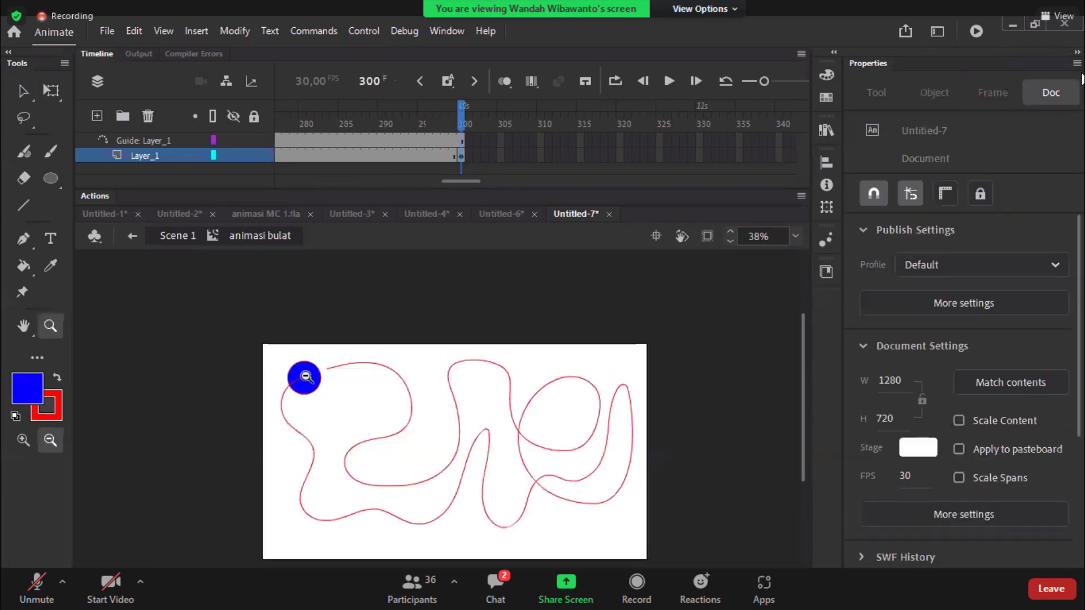
{"action": "left_click", "coordinate": [591, 460]}
{"action": "key", "text": "ctrl+equal"}
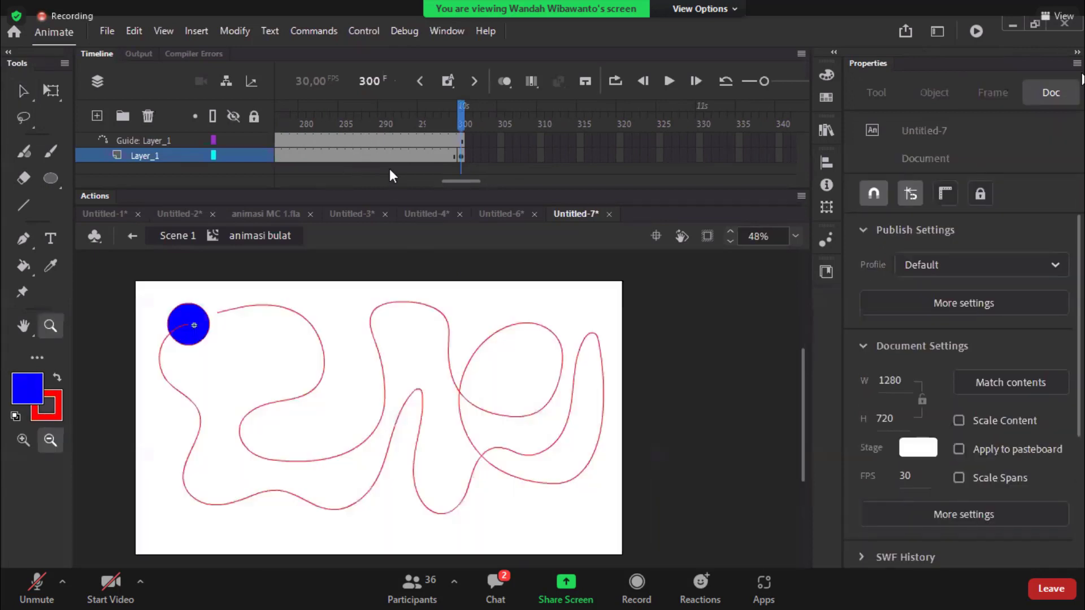
{"action": "left_click", "coordinate": [351, 133]}
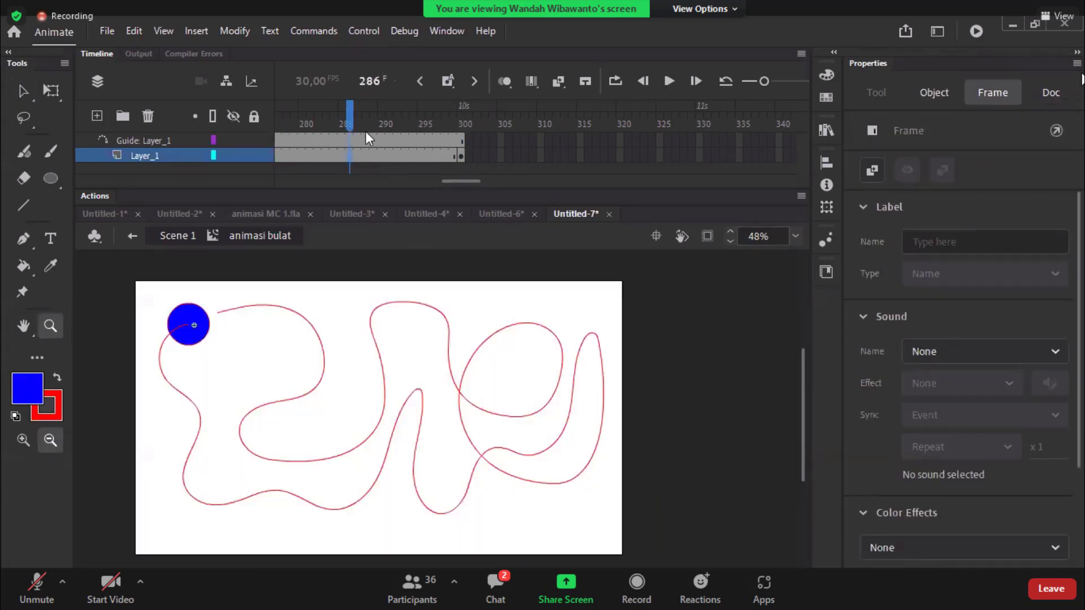
{"action": "key", "text": "comma"}
{"action": "key", "text": "comma"}
{"action": "key", "text": "comma"}
{"action": "key", "text": "comma"}
{"action": "key", "text": "comma"}
{"action": "key", "text": "comma"}
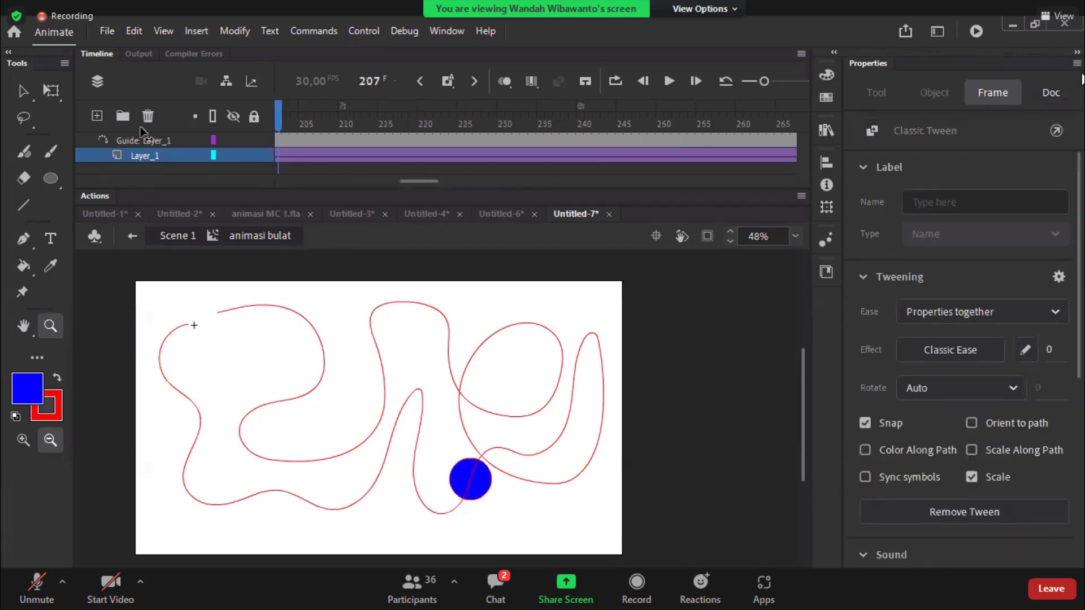
{"action": "key", "text": "comma"}
{"action": "key", "text": "comma"}
{"action": "key", "text": "comma"}
{"action": "key", "text": "comma"}
{"action": "key", "text": "comma"}
{"action": "key", "text": "comma"}
{"action": "key", "text": "comma"}
{"action": "key", "text": "comma"}
{"action": "key", "text": "comma"}
{"action": "key", "text": "comma"}
{"action": "key", "text": "comma"}
{"action": "key", "text": "comma"}
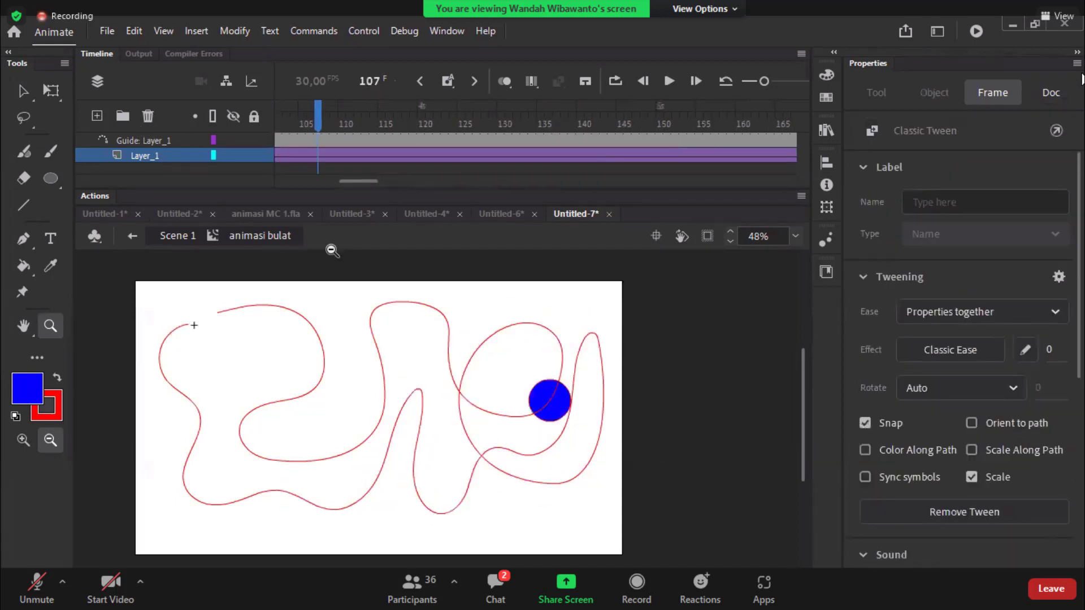
{"action": "key", "text": "comma"}
{"action": "key", "text": "comma"}
{"action": "key", "text": "comma"}
{"action": "key", "text": "comma"}
{"action": "key", "text": "comma"}
{"action": "key", "text": "comma"}
{"action": "key", "text": "ctrl+Return"}
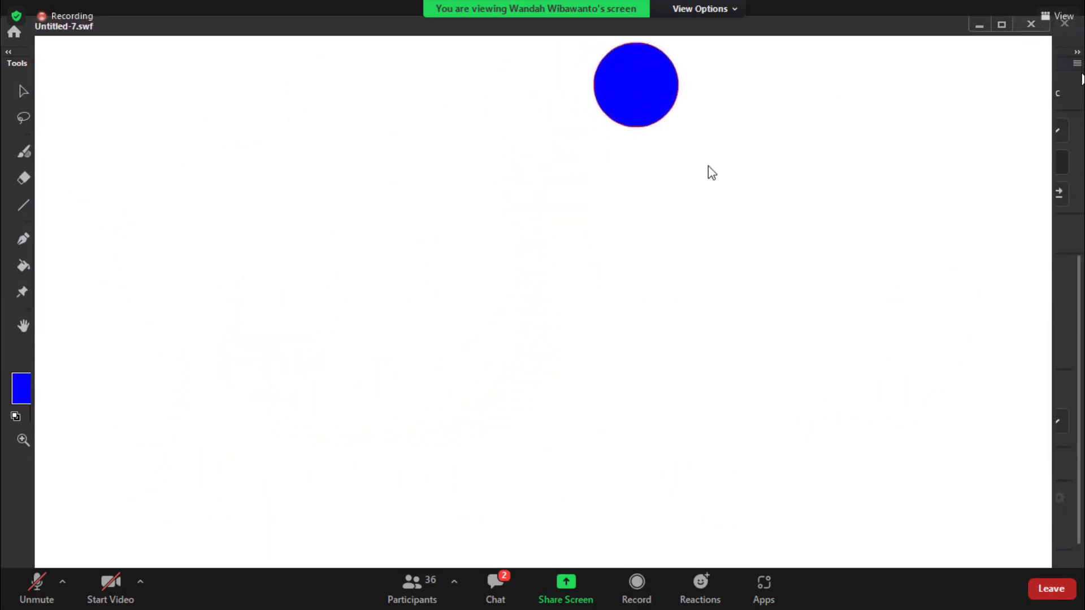
{"action": "key", "text": "ctrl+w"}
{"action": "left_click", "coordinate": [178, 236]}
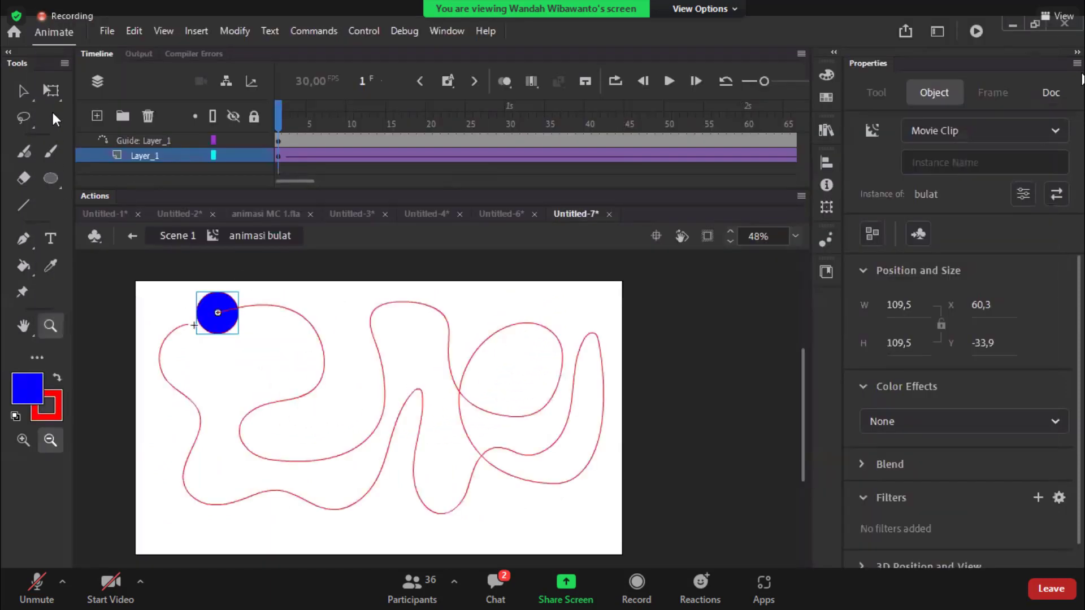
Step: Open animasi bulat from the main stage, preview its tween, and return to Scene 1
{"action": "key", "text": "v"}
{"action": "left_click", "coordinate": [249, 345]}
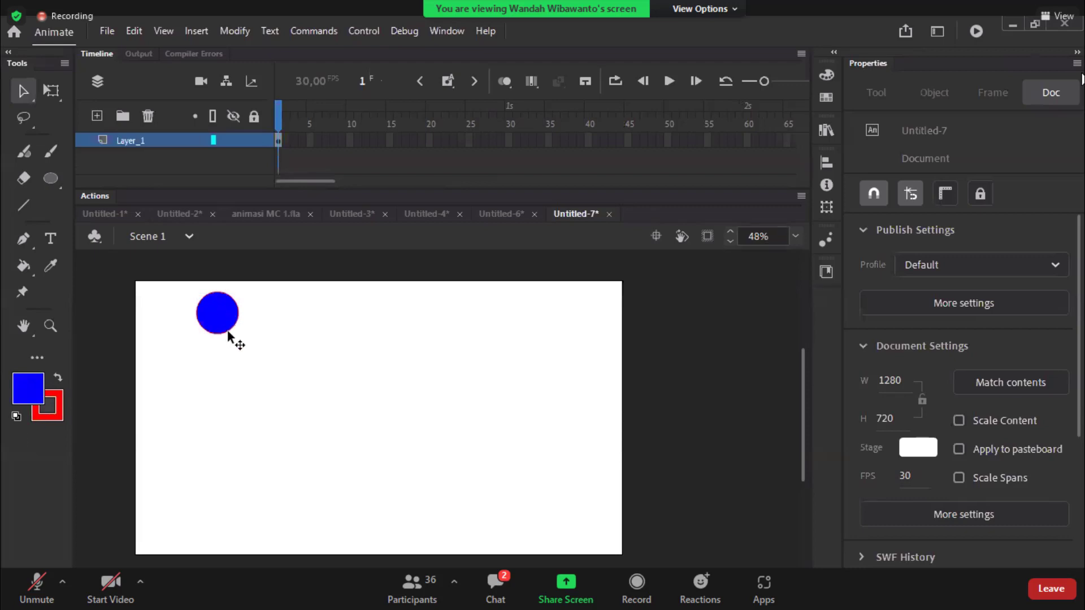
{"action": "left_click", "coordinate": [236, 319]}
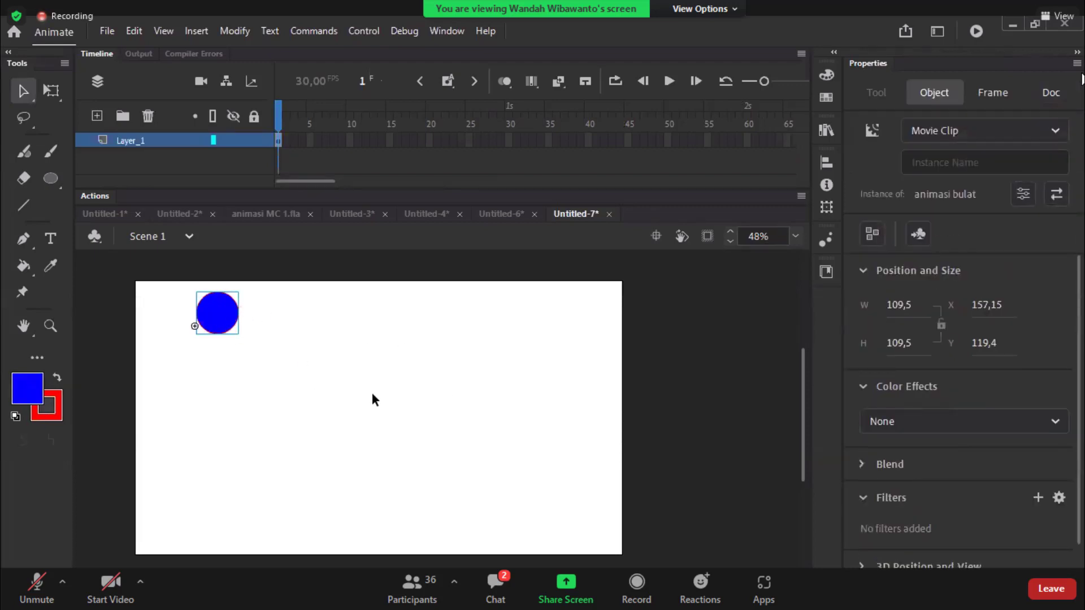
{"action": "left_click", "coordinate": [372, 398]}
{"action": "left_click", "coordinate": [229, 318]}
{"action": "double_click", "coordinate": [229, 317]}
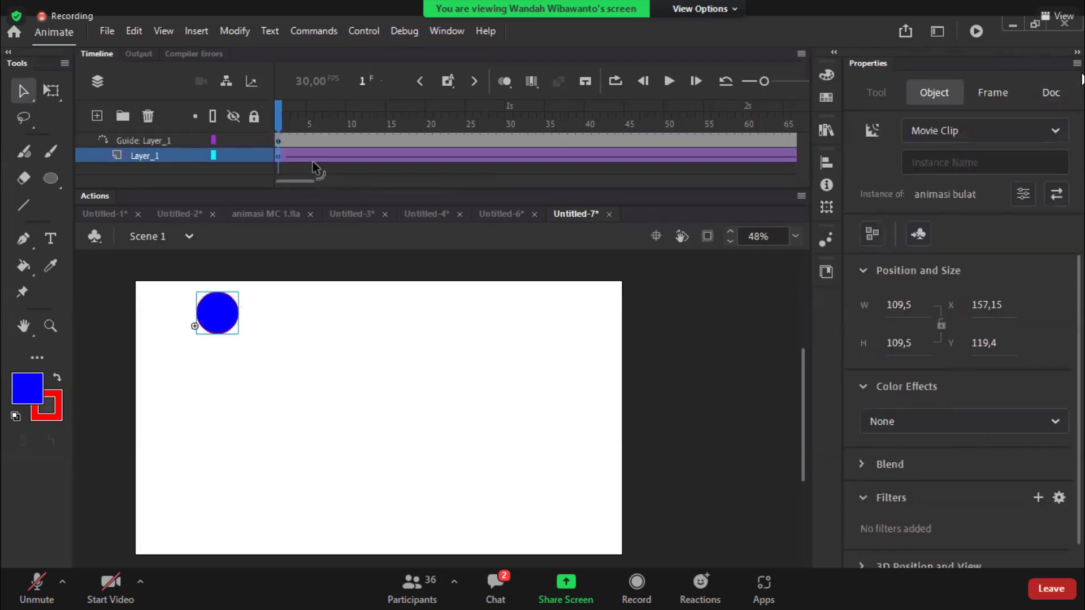
{"action": "left_click", "coordinate": [437, 155]}
{"action": "key", "text": "Return"}
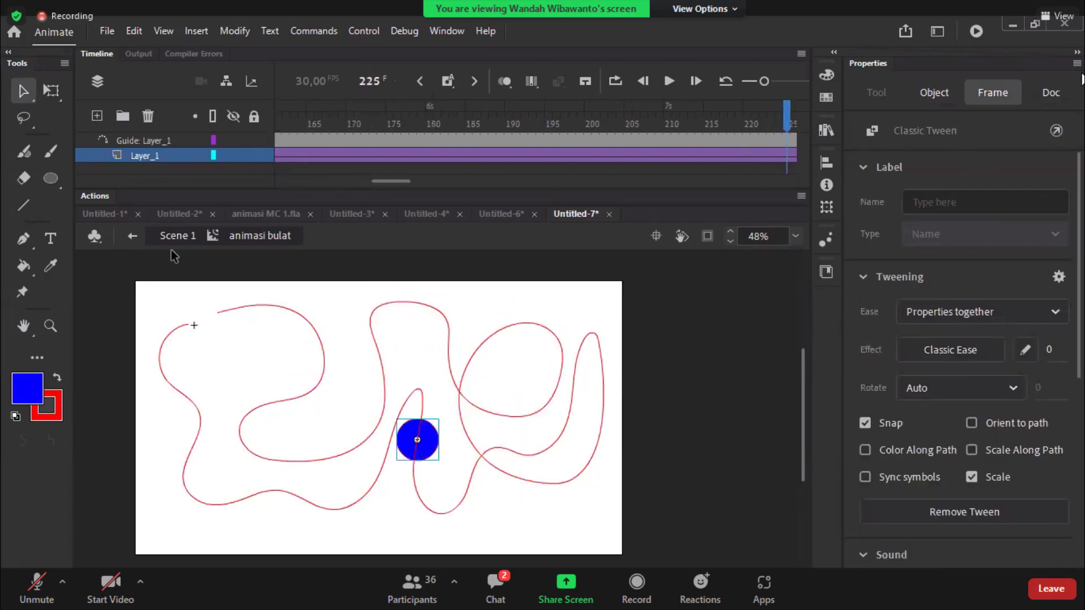
{"action": "left_click", "coordinate": [178, 236]}
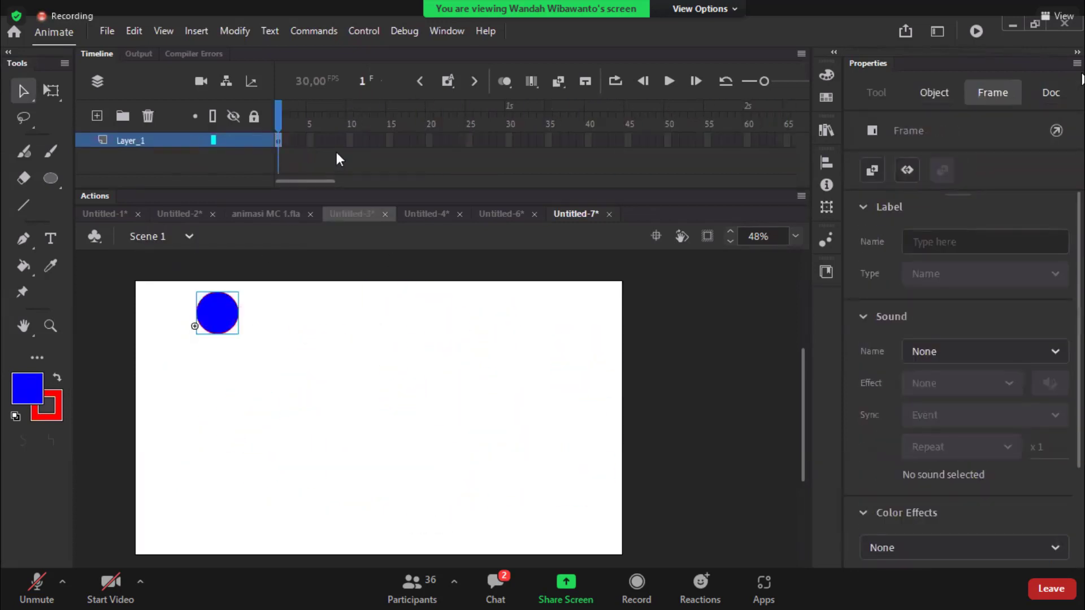
Step: Make the ball instance a Graphic with Looping First at 1, then test the movie
{"action": "key", "text": "Escape"}
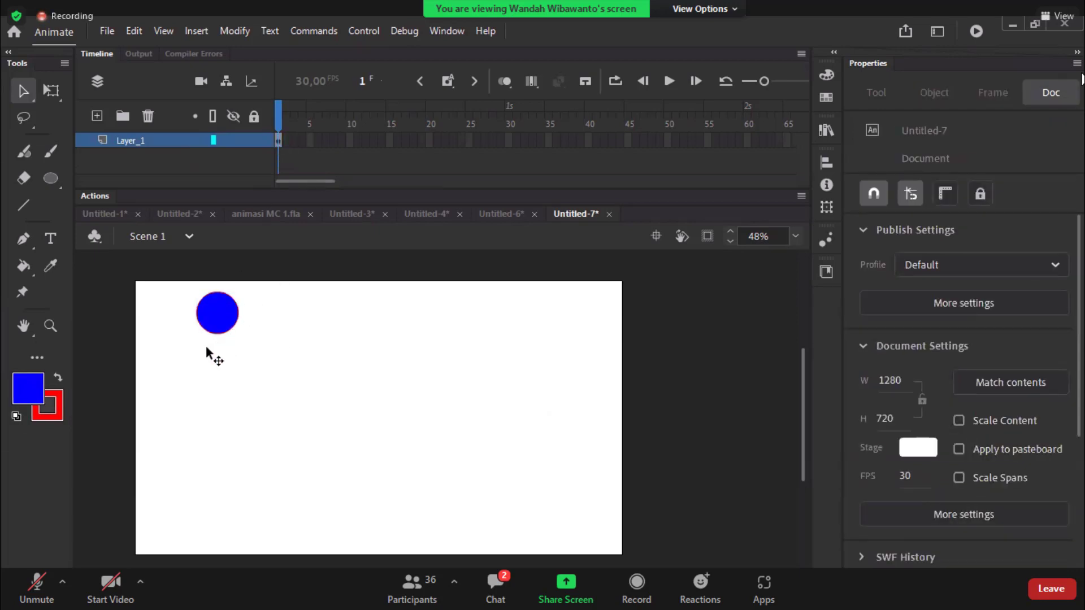
{"action": "left_click", "coordinate": [224, 325]}
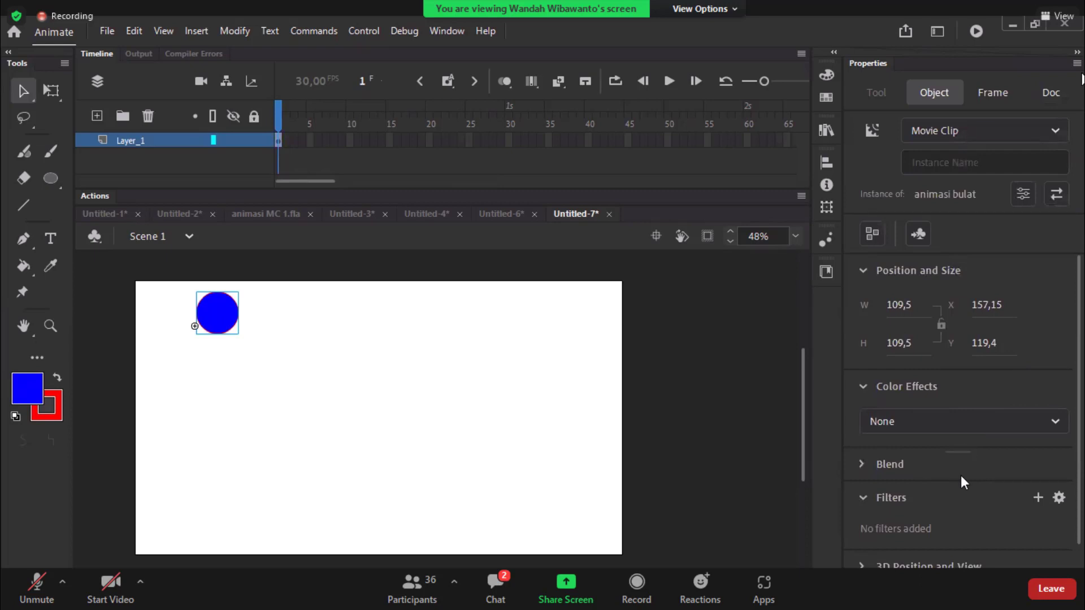
{"action": "scroll", "coordinate": [961, 476], "scroll_direction": "down", "scroll_amount": 2}
{"action": "scroll", "coordinate": [961, 476], "scroll_direction": "up", "scroll_amount": 2}
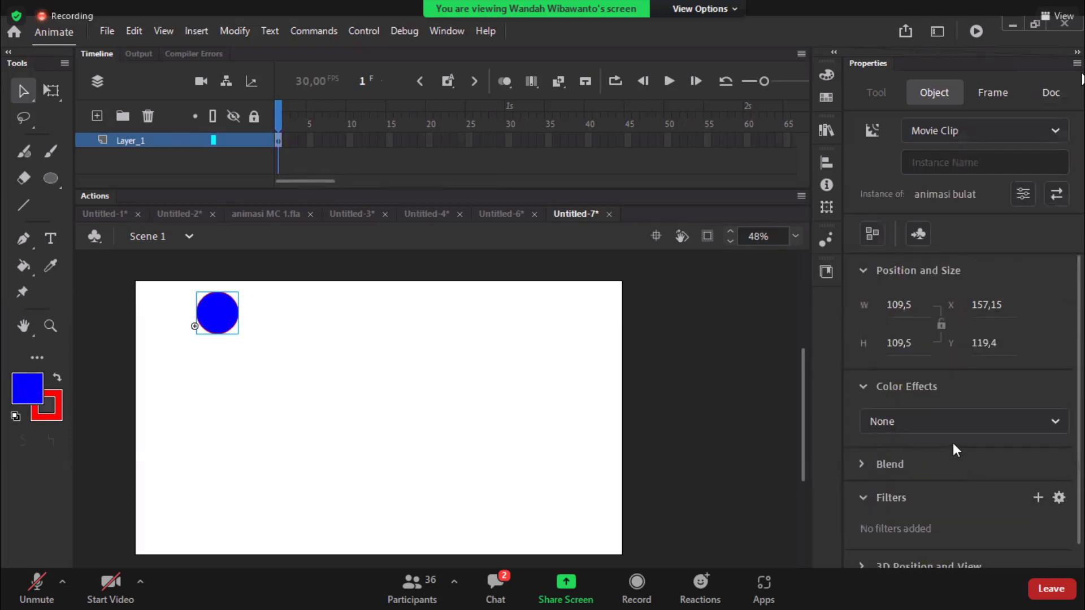
{"action": "left_click", "coordinate": [1055, 131]}
{"action": "left_click", "coordinate": [961, 210]}
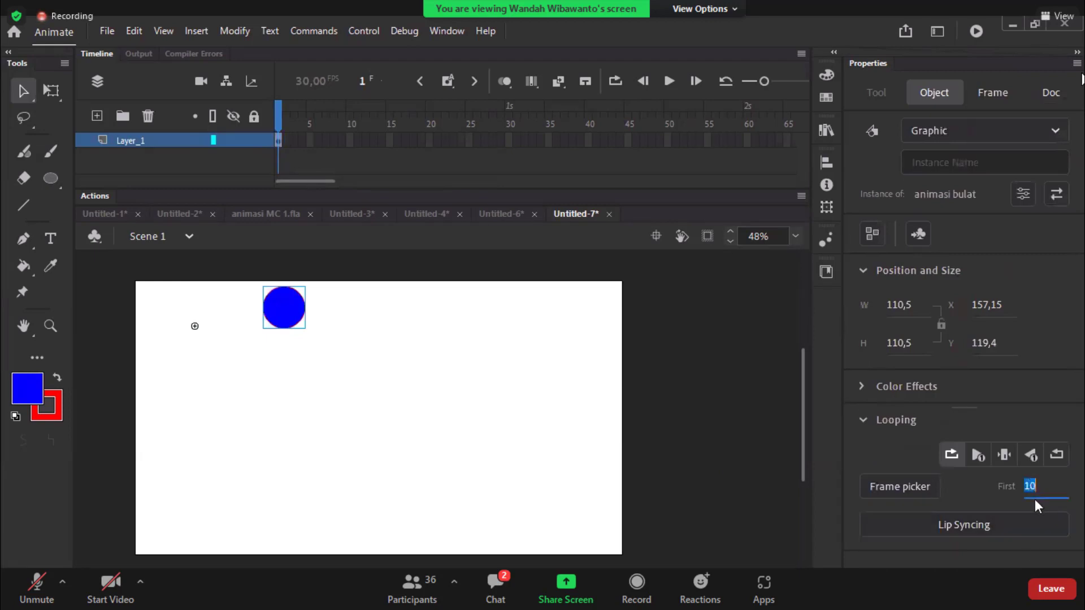
{"action": "type", "text": "1"}
{"action": "key", "text": "Return"}
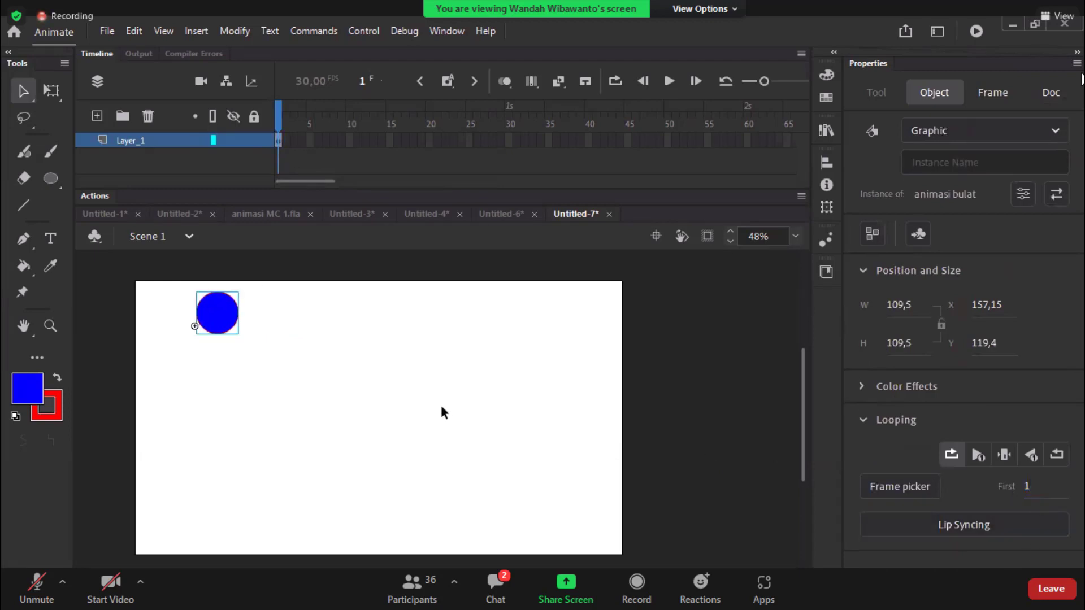
{"action": "left_click", "coordinate": [443, 413]}
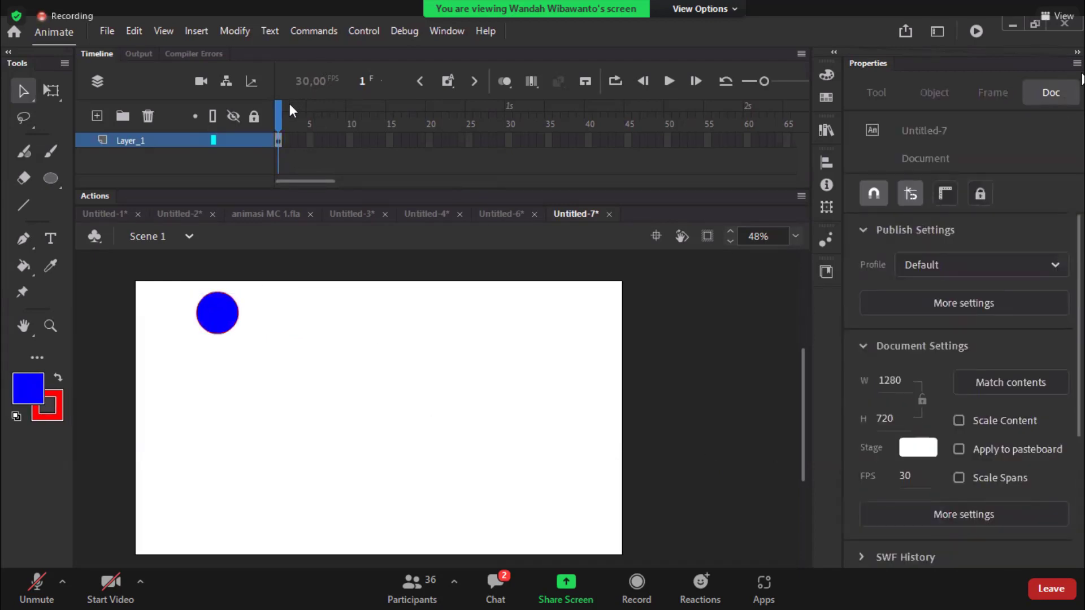
{"action": "key", "text": "ctrl+Return"}
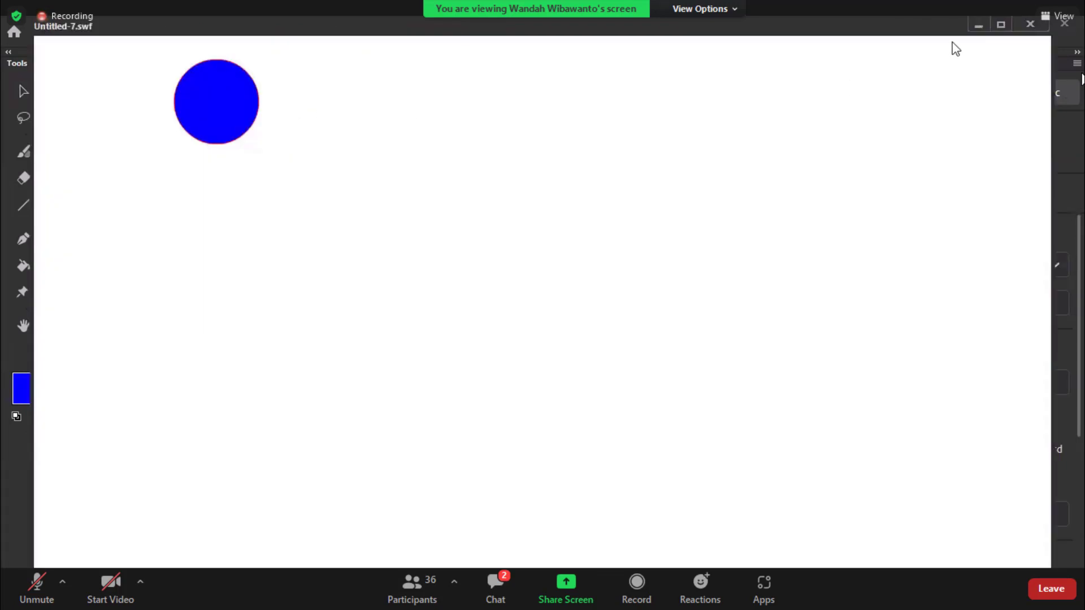
Step: Close the test window, extend Scene 1's timeline to frame 300, and play it from frame 1
{"action": "left_click", "coordinate": [1037, 29]}
{"action": "left_click_drag", "start_coordinate": [339, 182], "coordinate": [564, 192]}
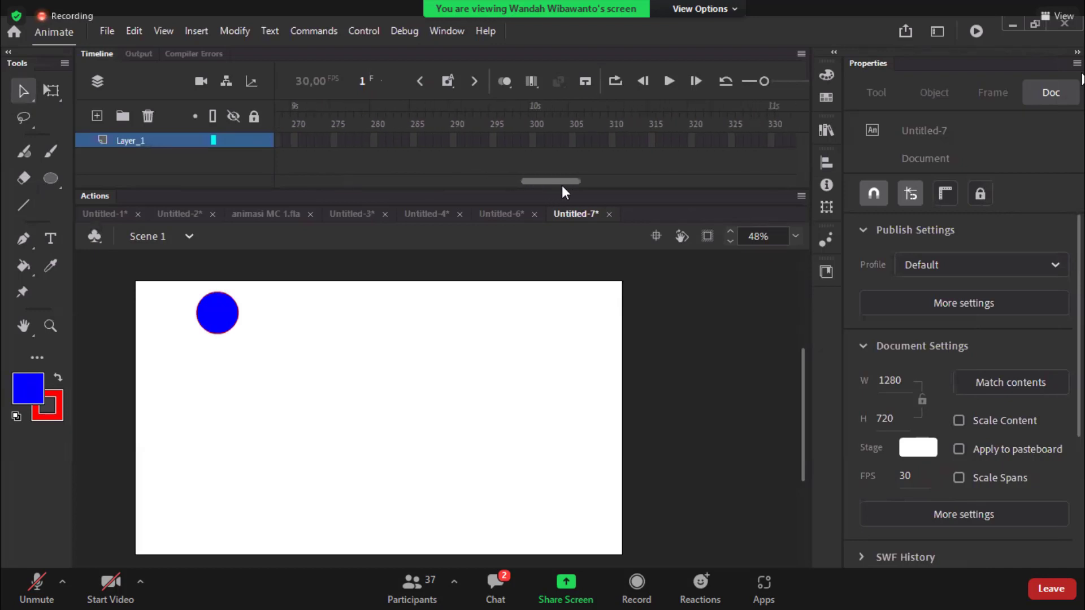
{"action": "right_click", "coordinate": [534, 138]}
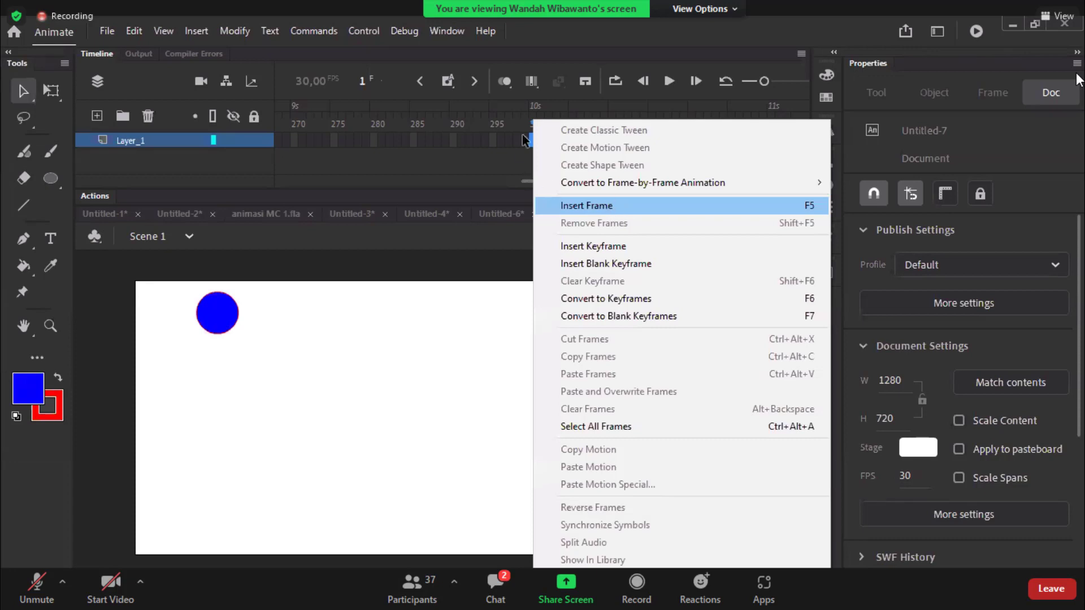
{"action": "left_click", "coordinate": [613, 207]}
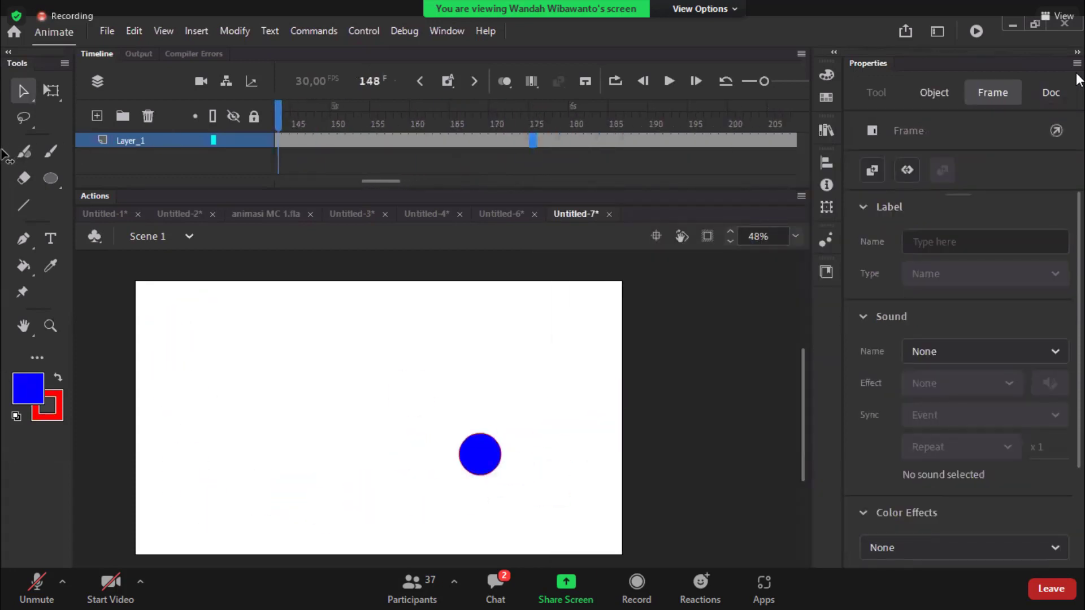
{"action": "key", "text": "Return"}
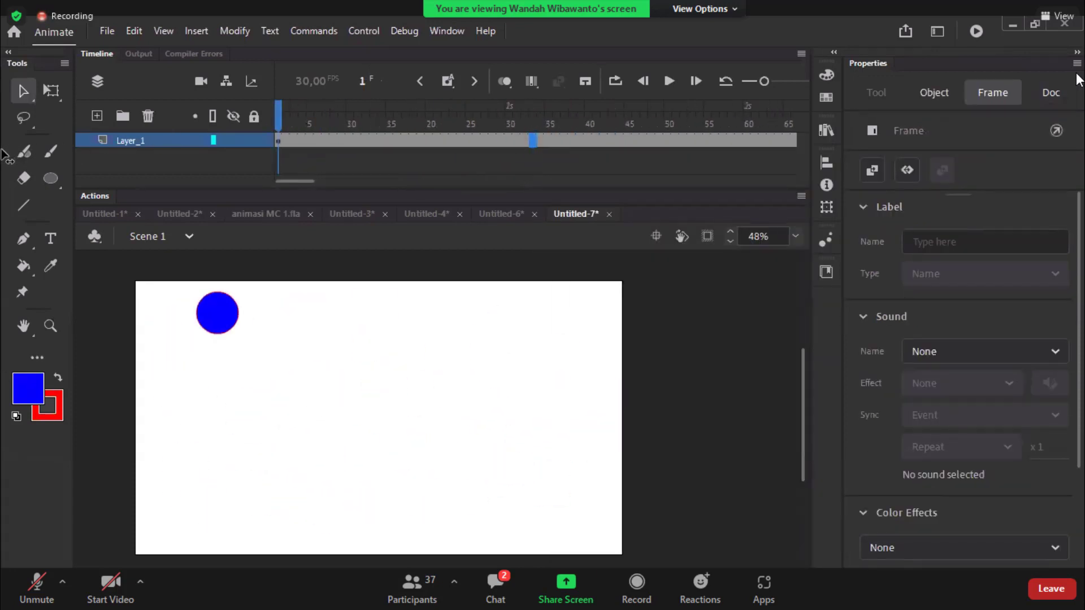
{"action": "key", "text": "Return"}
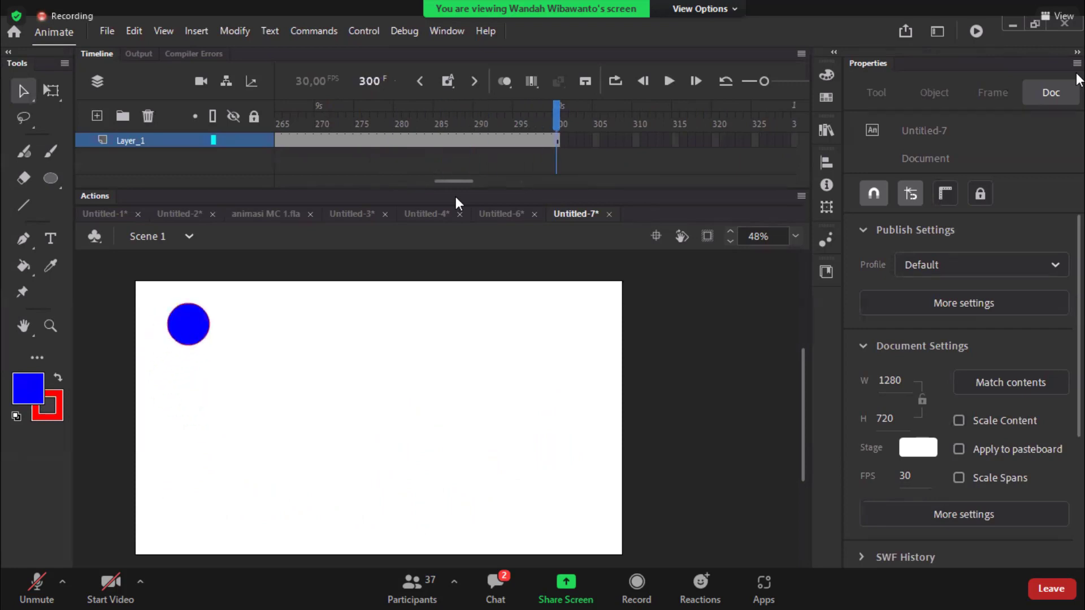
Step: Copy the blue ball graphic and paste it in place on the stage
{"action": "left_click_drag", "start_coordinate": [457, 182], "coordinate": [299, 183]}
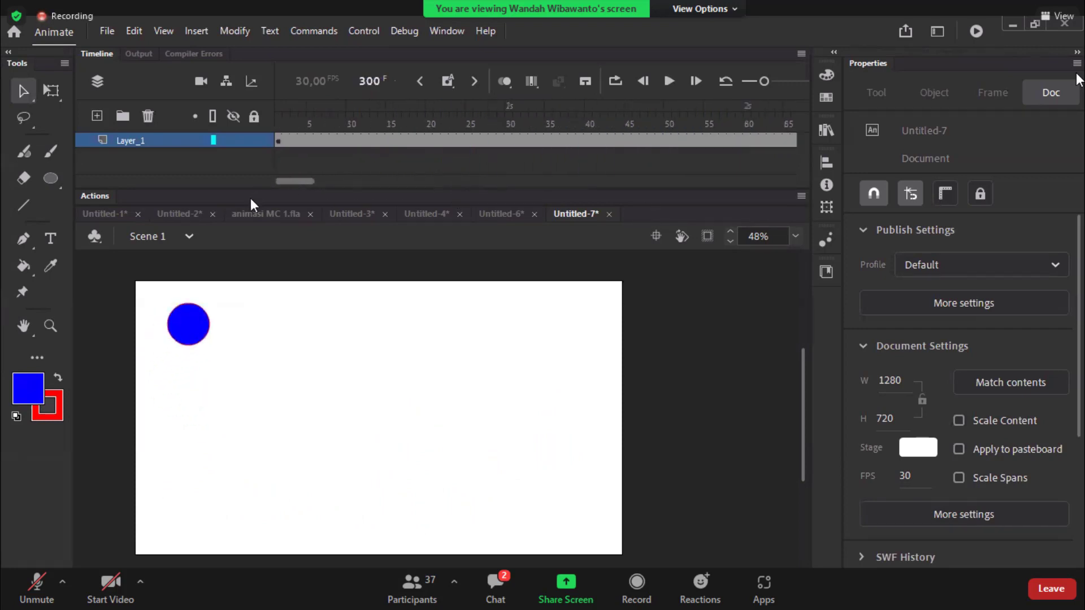
{"action": "left_click", "coordinate": [189, 330]}
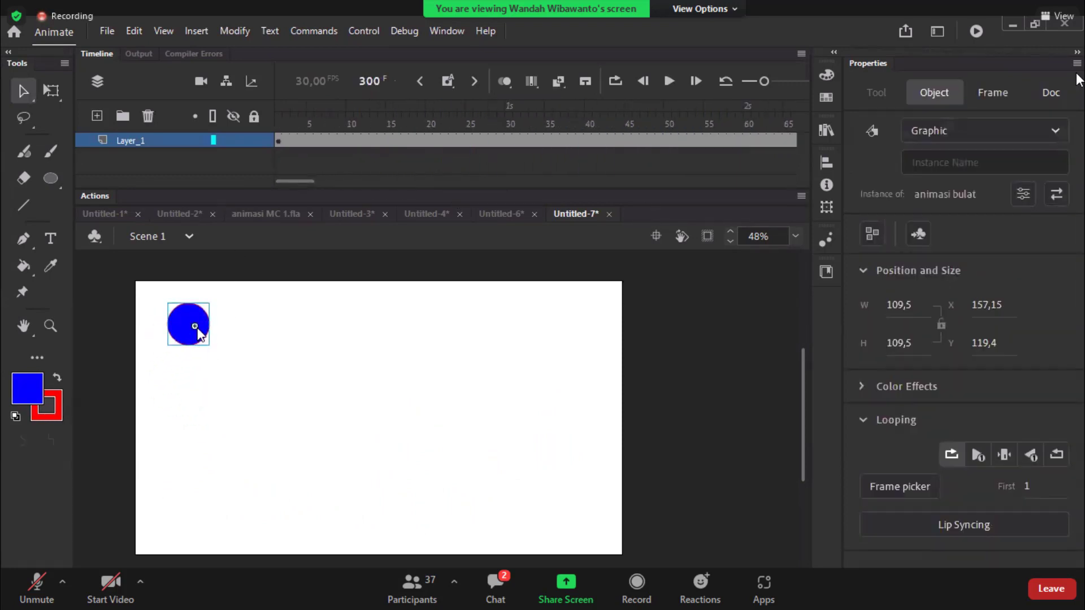
{"action": "right_click", "coordinate": [195, 326]}
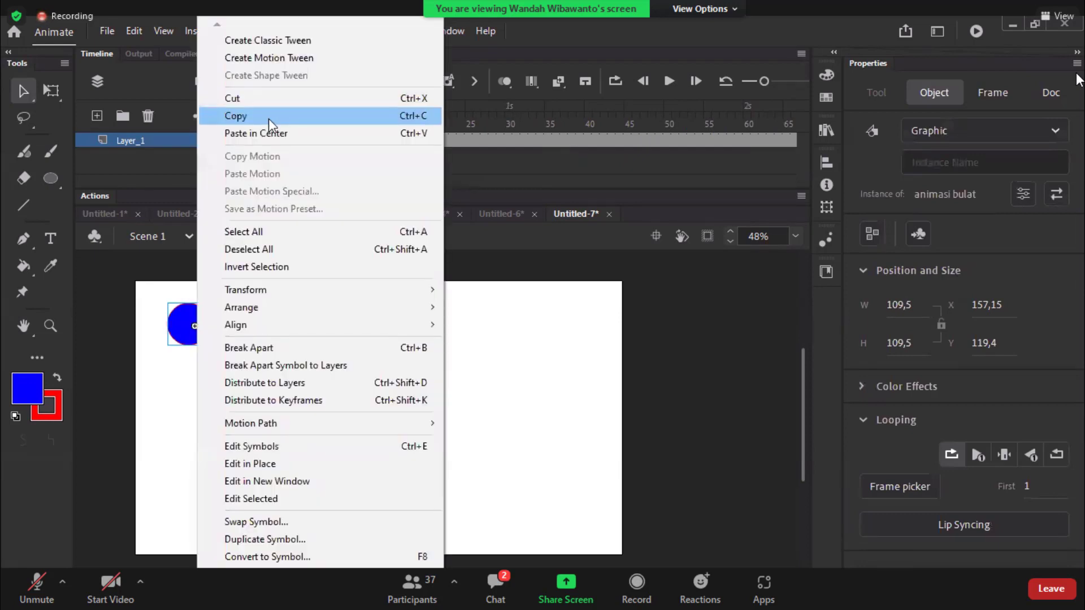
{"action": "left_click", "coordinate": [269, 118]}
{"action": "right_click", "coordinate": [378, 350]}
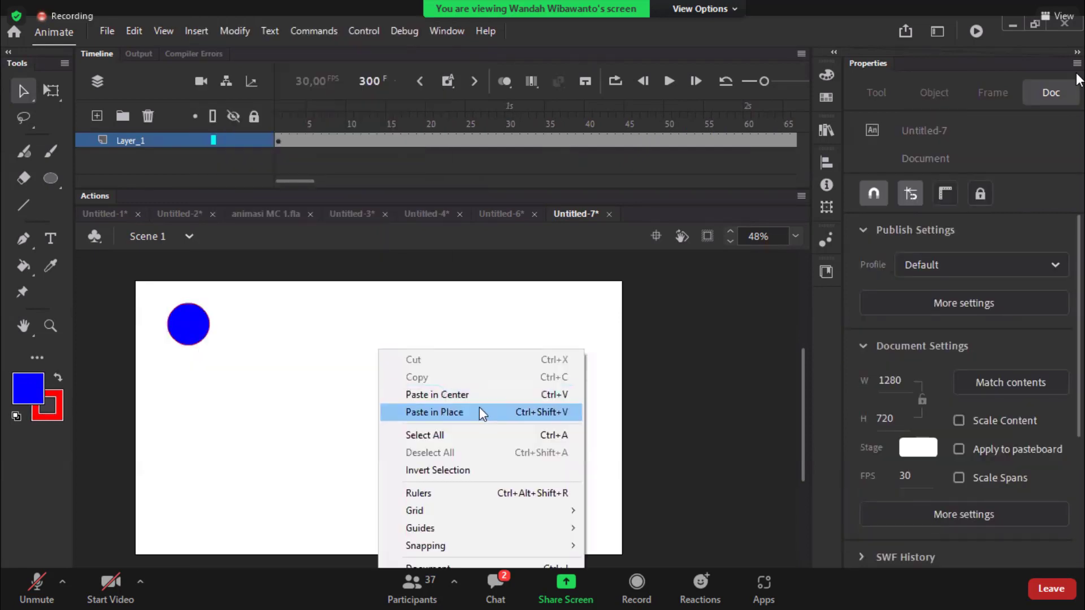
{"action": "left_click", "coordinate": [480, 413]}
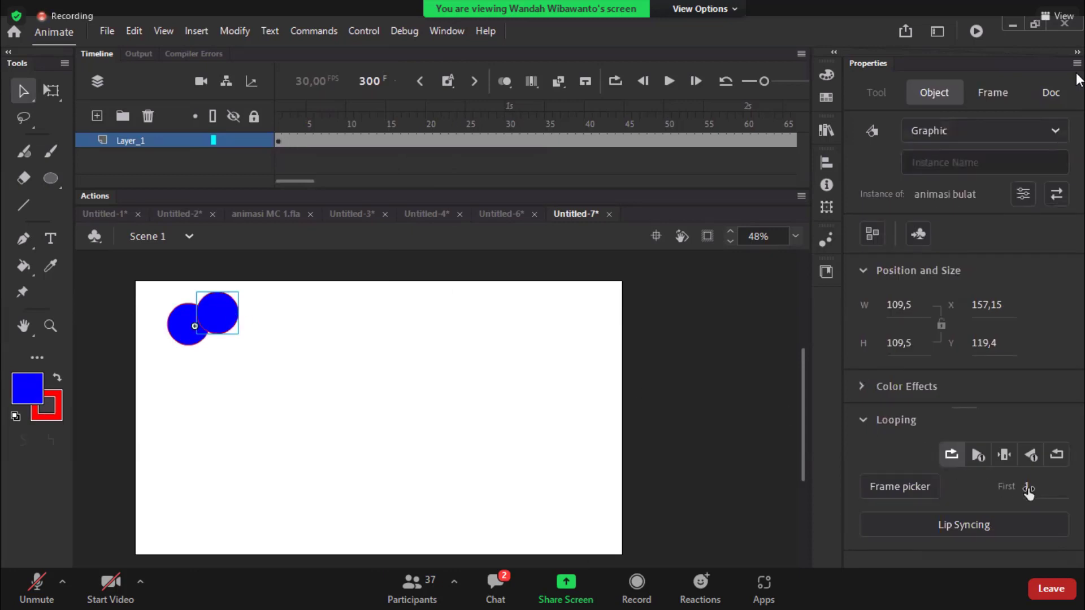
Step: Return the playhead to frame 1 and select the top ball copy
{"action": "left_click", "coordinate": [271, 385]}
{"action": "left_click", "coordinate": [215, 327]}
{"action": "left_click_drag", "start_coordinate": [293, 104], "coordinate": [278, 105]}
{"action": "left_click", "coordinate": [230, 323]}
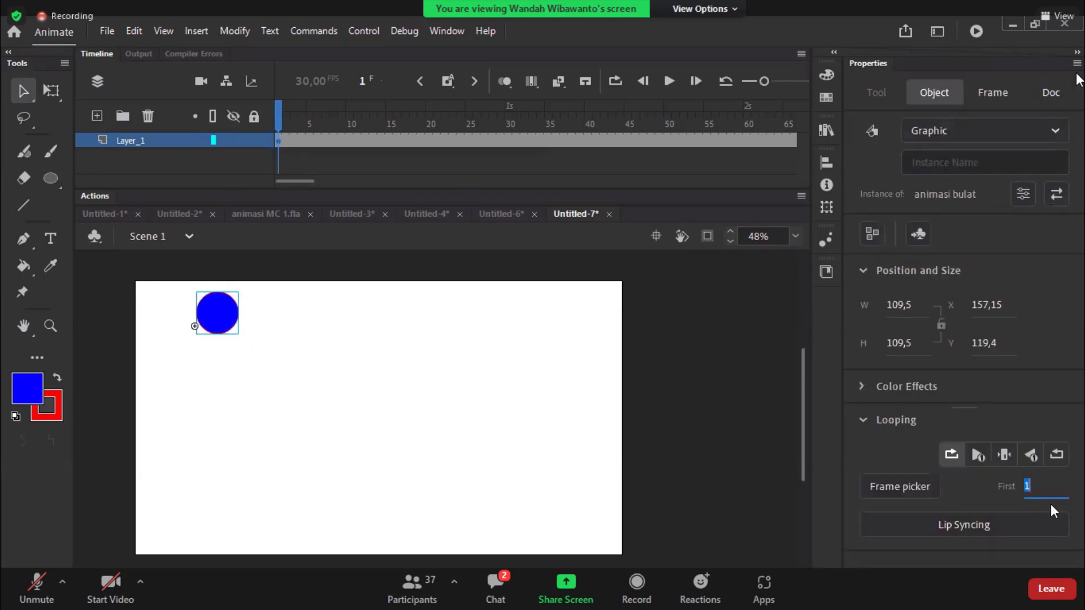
Step: Try shifting and duplicating the ball copy to the right, undoing each attempt
{"action": "type", "text": "2"}
{"action": "left_click", "coordinate": [355, 376]}
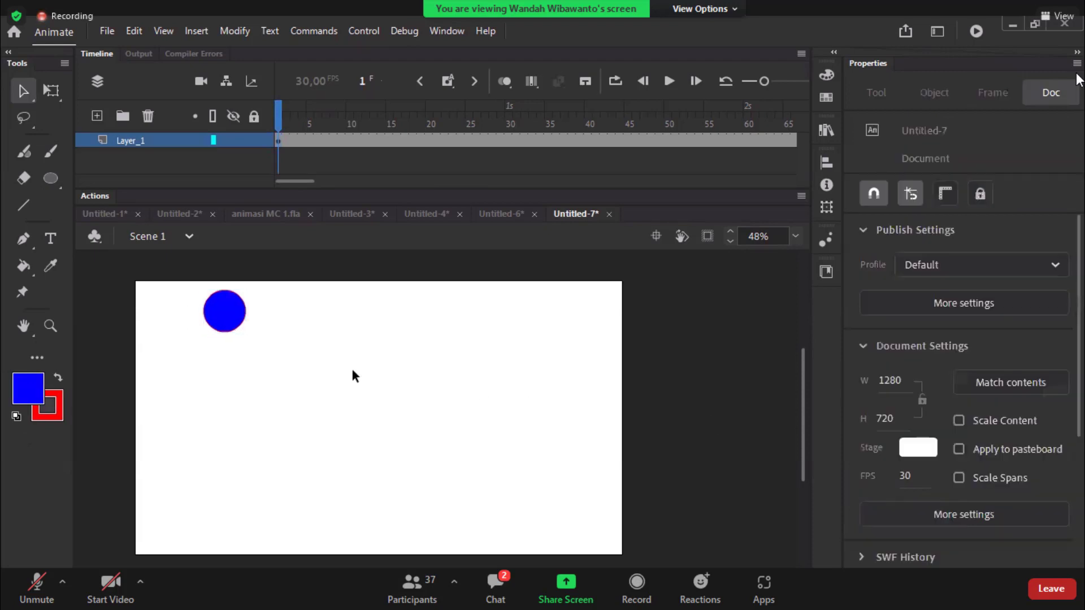
{"action": "left_click_drag", "start_coordinate": [240, 328], "coordinate": [322, 339]}
{"action": "key", "text": "ctrl+z"}
{"action": "left_click", "coordinate": [346, 375]}
{"action": "left_click", "coordinate": [243, 319]}
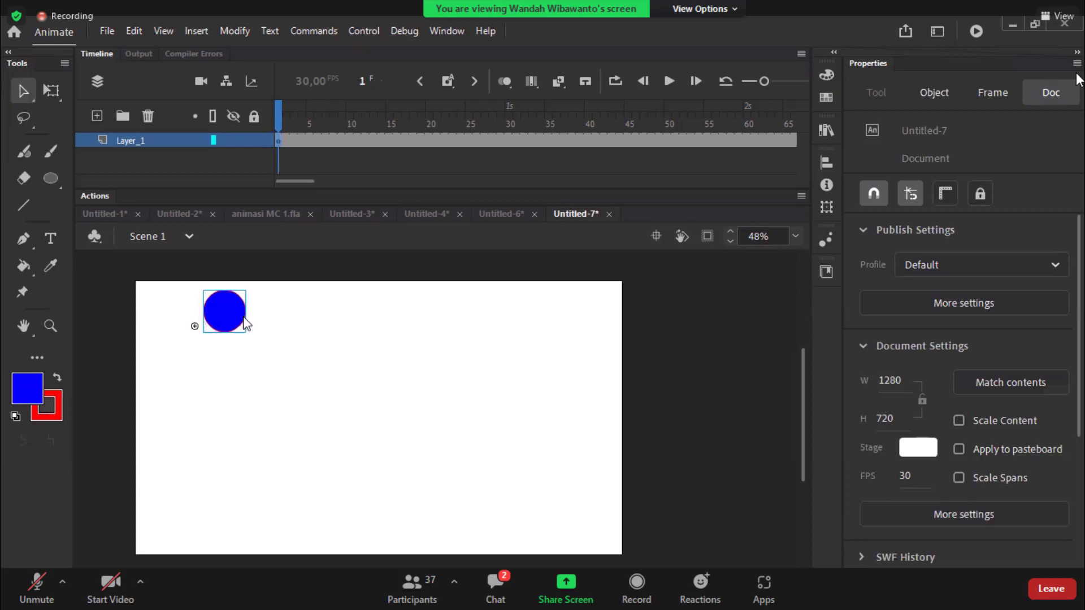
{"action": "left_click", "coordinate": [323, 338]}
{"action": "left_click", "coordinate": [242, 328]}
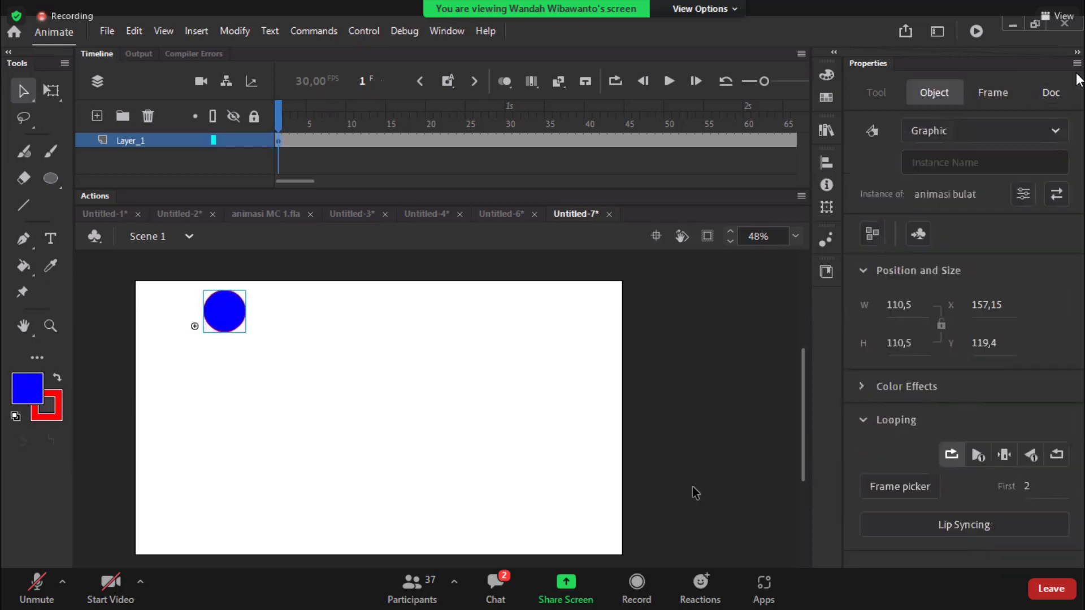
{"action": "left_click_drag", "start_coordinate": [243, 333], "coordinate": [337, 339]}
{"action": "key", "text": "ctrl+z"}
{"action": "left_click_drag", "start_coordinate": [237, 320], "coordinate": [314, 319]}
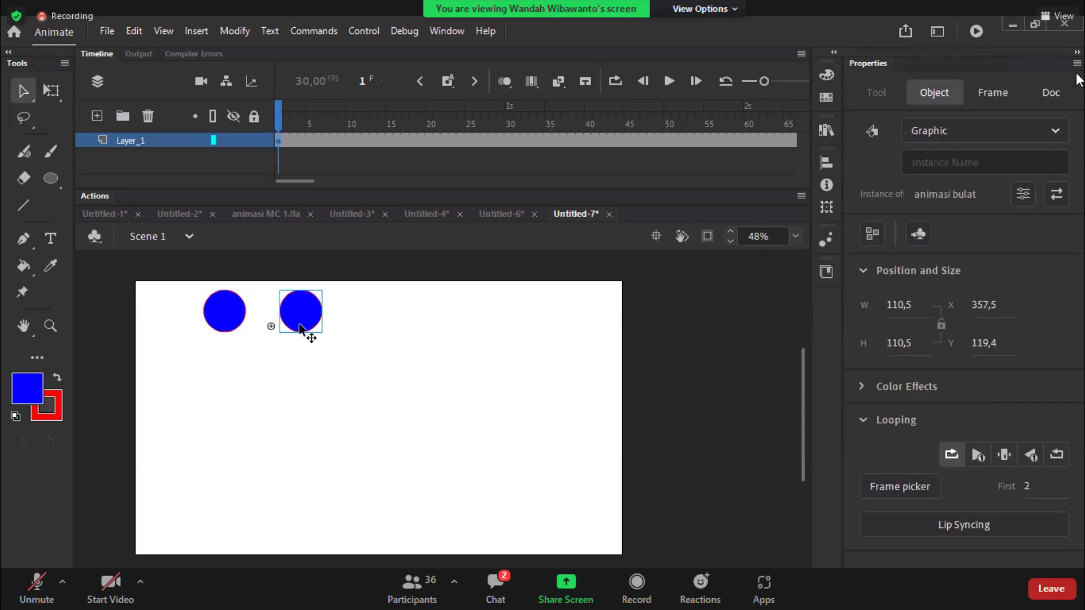
{"action": "key", "text": "ctrl+z"}
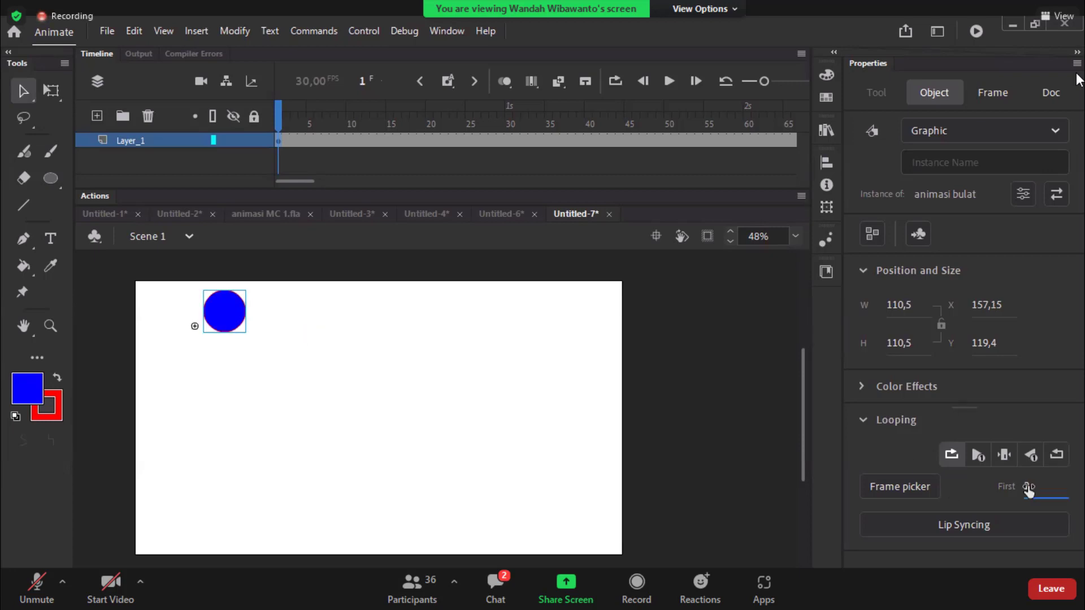
Step: Set the first ball's loop start to frame 1 and the right-hand ball's to frame 2
{"action": "type", "text": "10"}
{"action": "key", "text": "Return"}
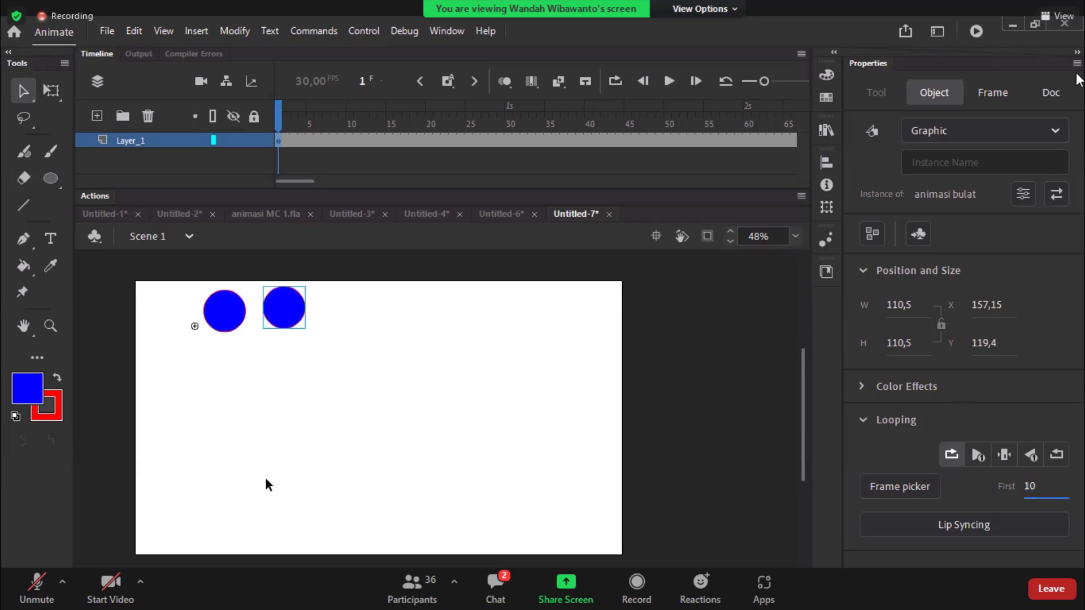
{"action": "key", "text": "ctrl+z"}
{"action": "left_click", "coordinate": [1026, 489]}
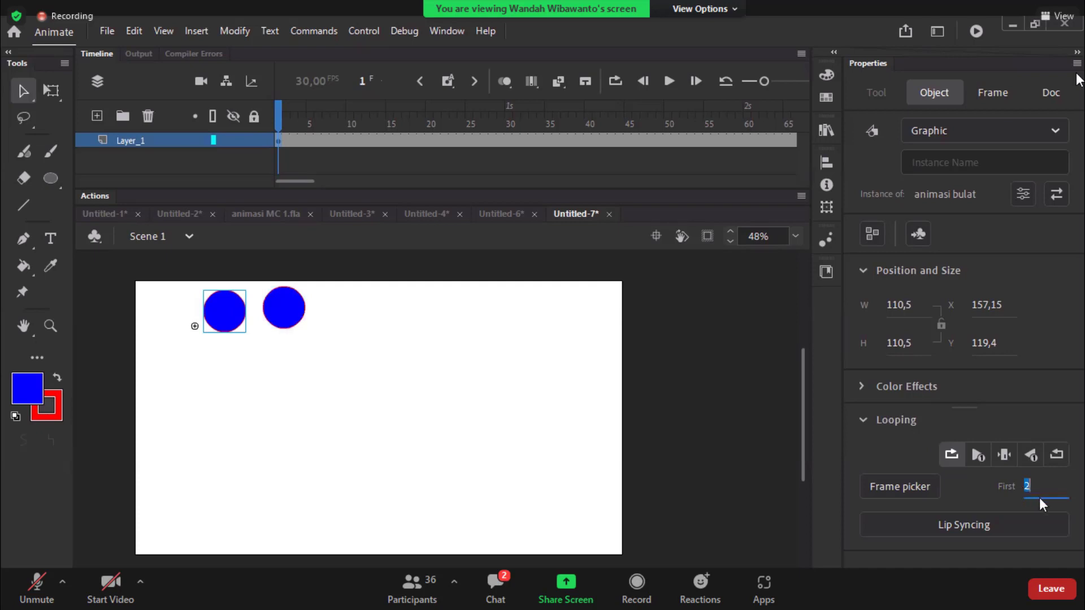
{"action": "type", "text": "1"}
{"action": "key", "text": "Return"}
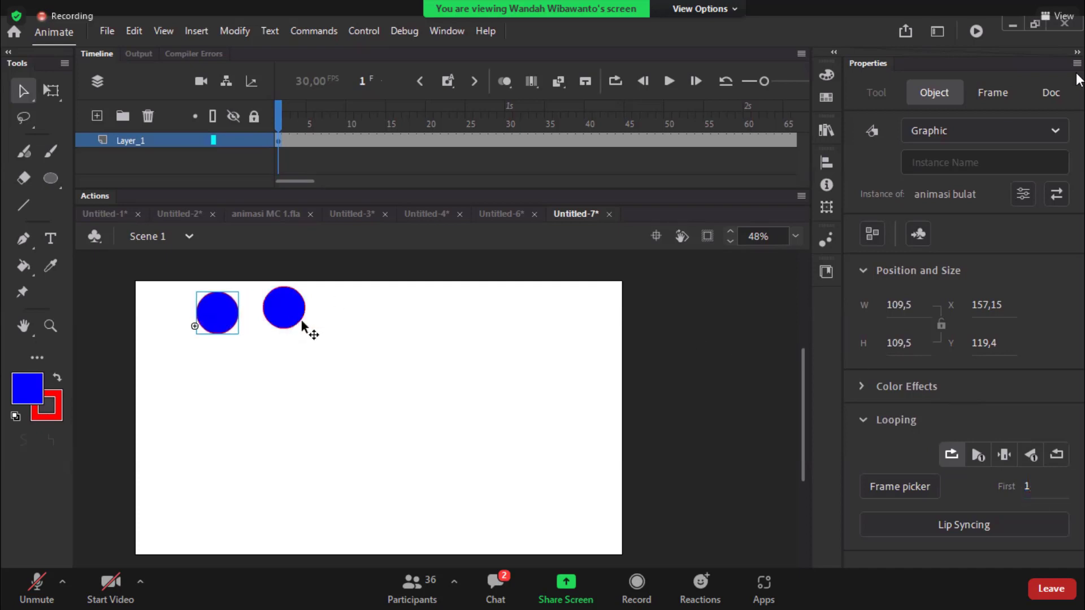
{"action": "left_click", "coordinate": [298, 323]}
{"action": "left_click", "coordinate": [1028, 489]}
{"action": "type", "text": "2"}
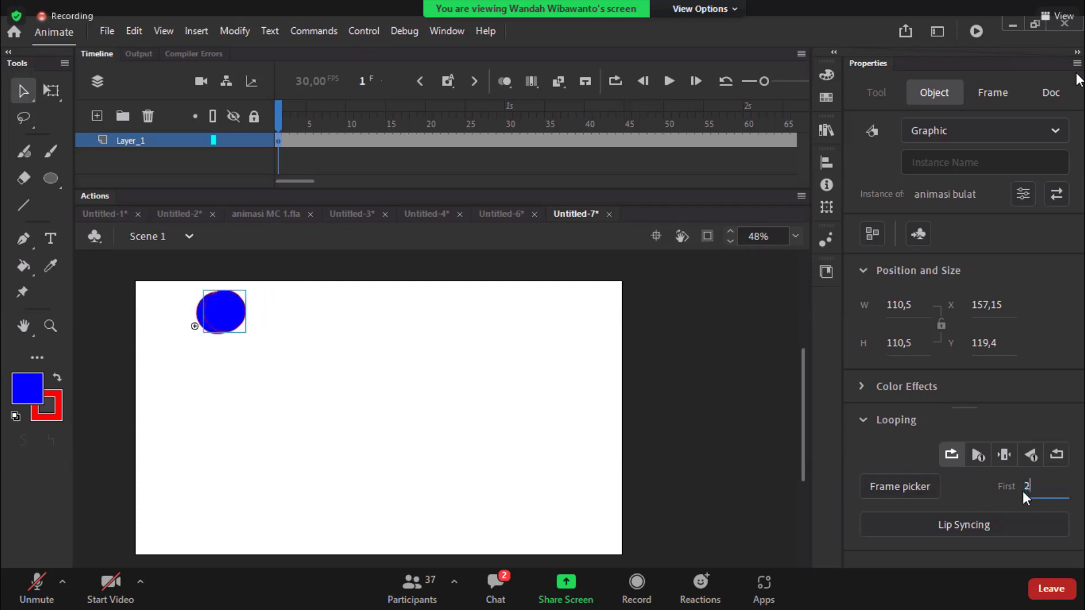
{"action": "left_click", "coordinate": [401, 428]}
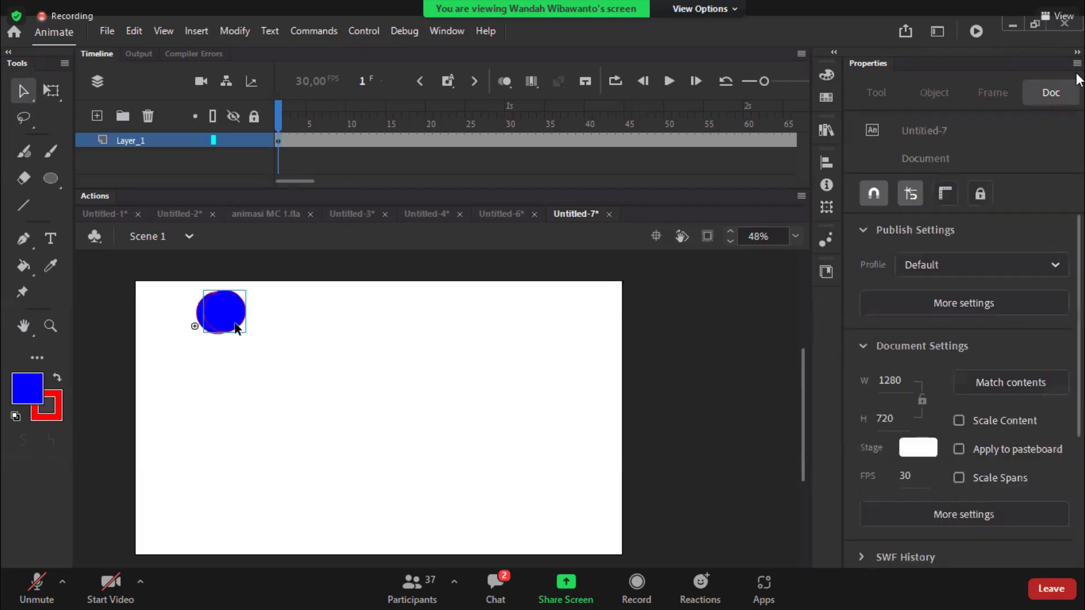
Step: Zoom in on the balls and give the front copy a loop start of frame 3
{"action": "left_click_drag", "start_coordinate": [178, 290], "coordinate": [341, 356]}
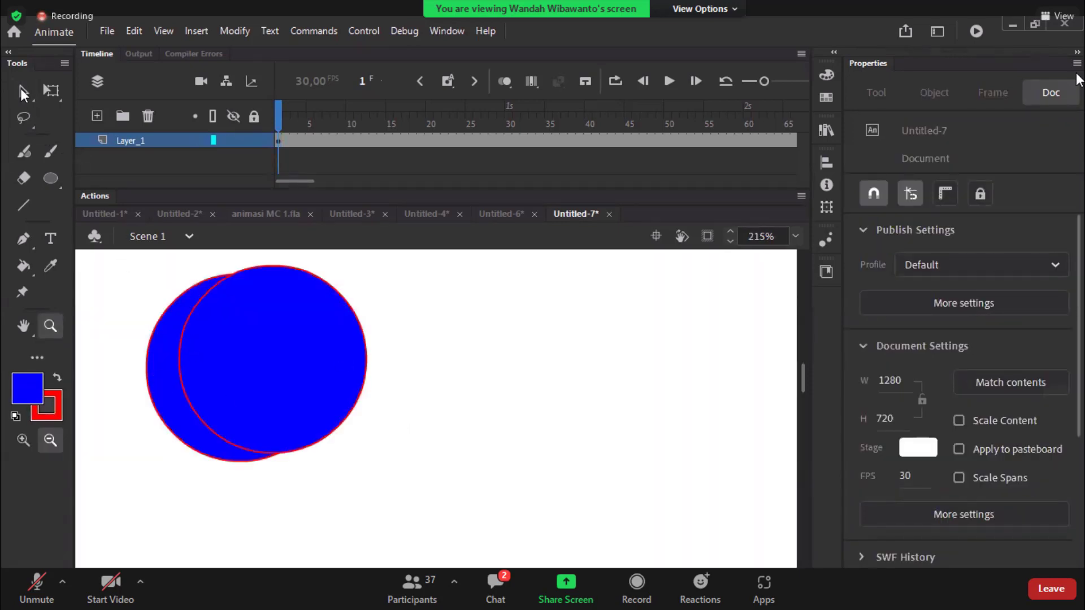
{"action": "left_click", "coordinate": [23, 92]}
{"action": "left_click", "coordinate": [164, 367]}
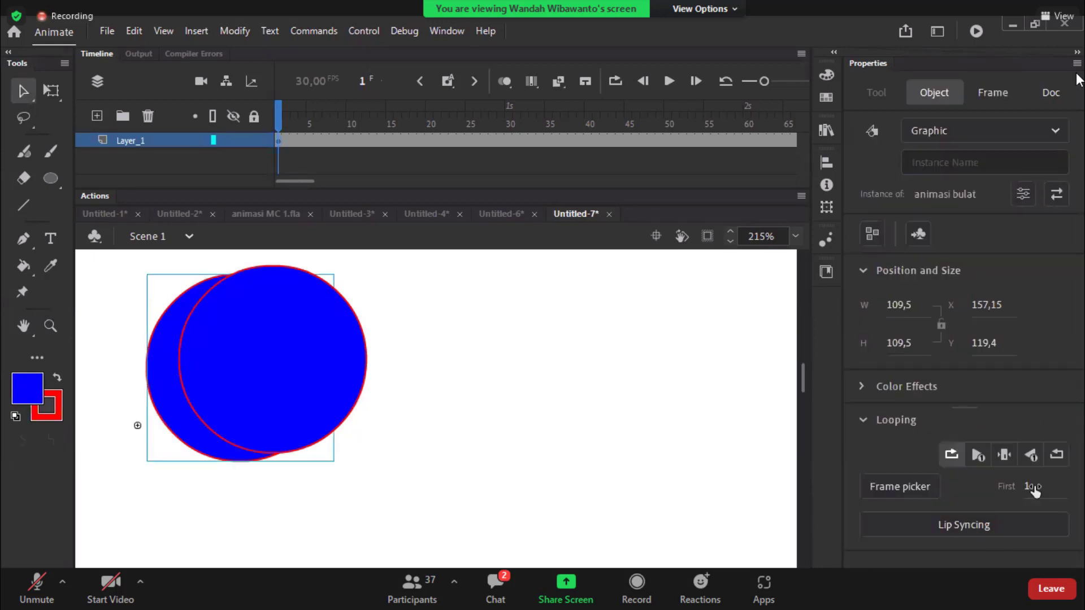
{"action": "left_click", "coordinate": [266, 377]}
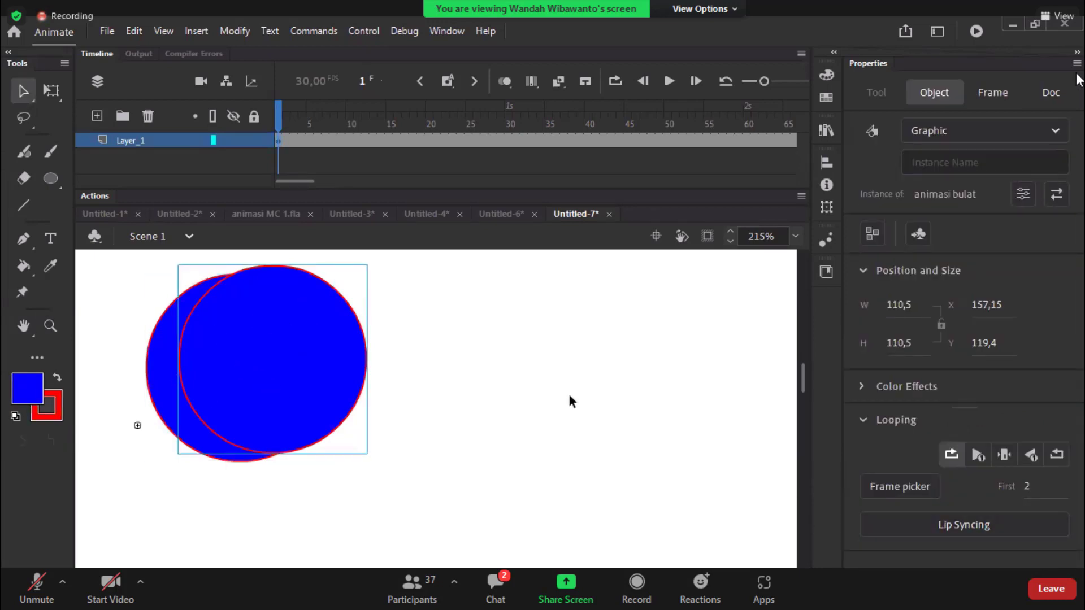
{"action": "left_click", "coordinate": [521, 379]}
{"action": "left_click", "coordinate": [305, 404]}
{"action": "type", "text": "3"}
{"action": "key", "text": "Return"}
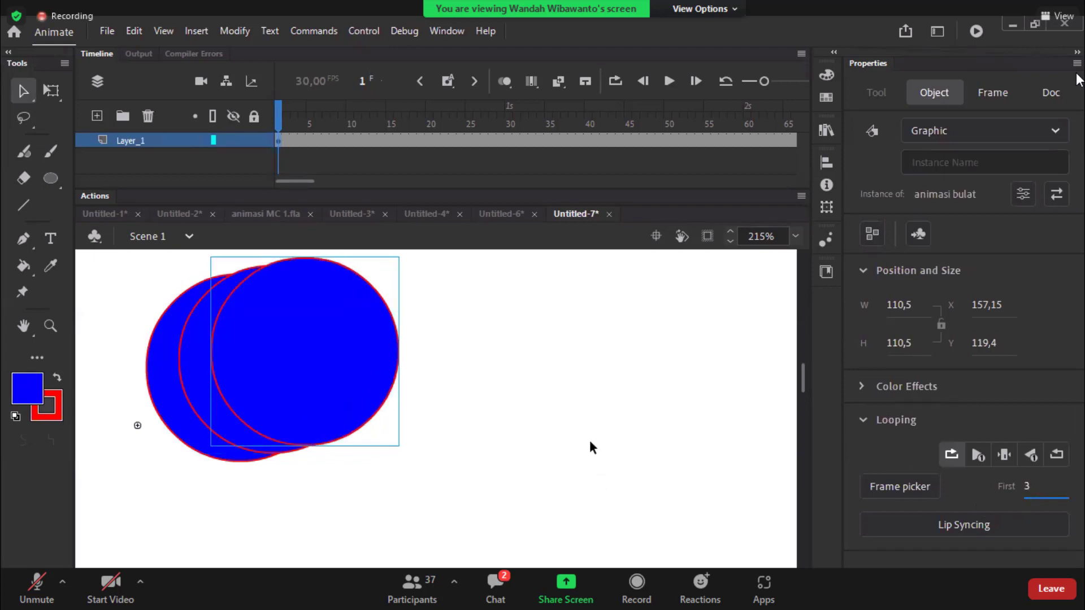
Step: Paste two in-place ball copies starting at frames 4 and 5
{"action": "left_click", "coordinate": [591, 444]}
{"action": "right_click", "coordinate": [663, 309]}
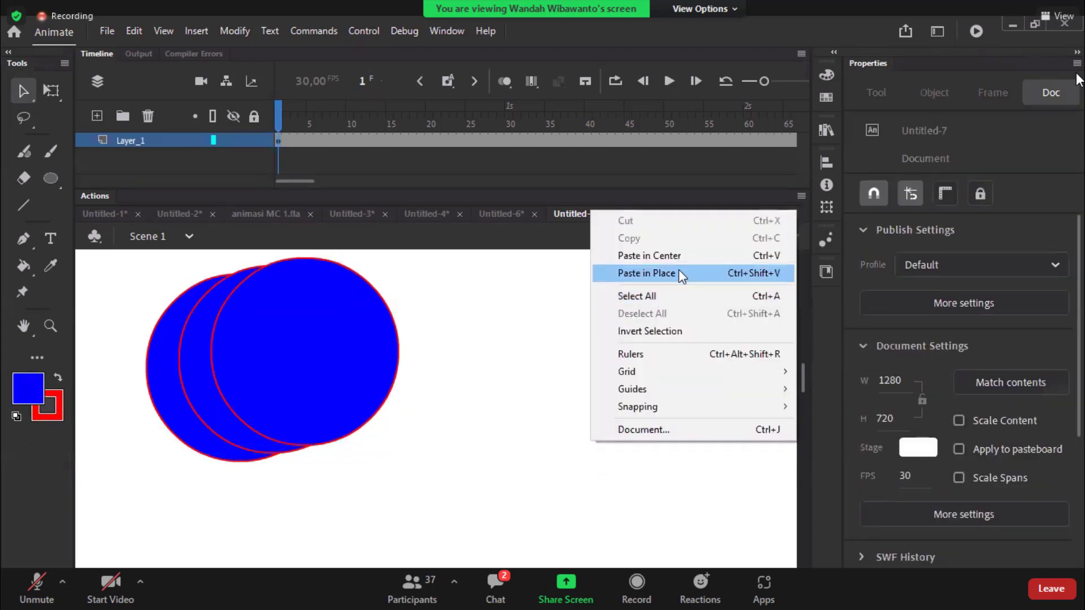
{"action": "left_click", "coordinate": [679, 274]}
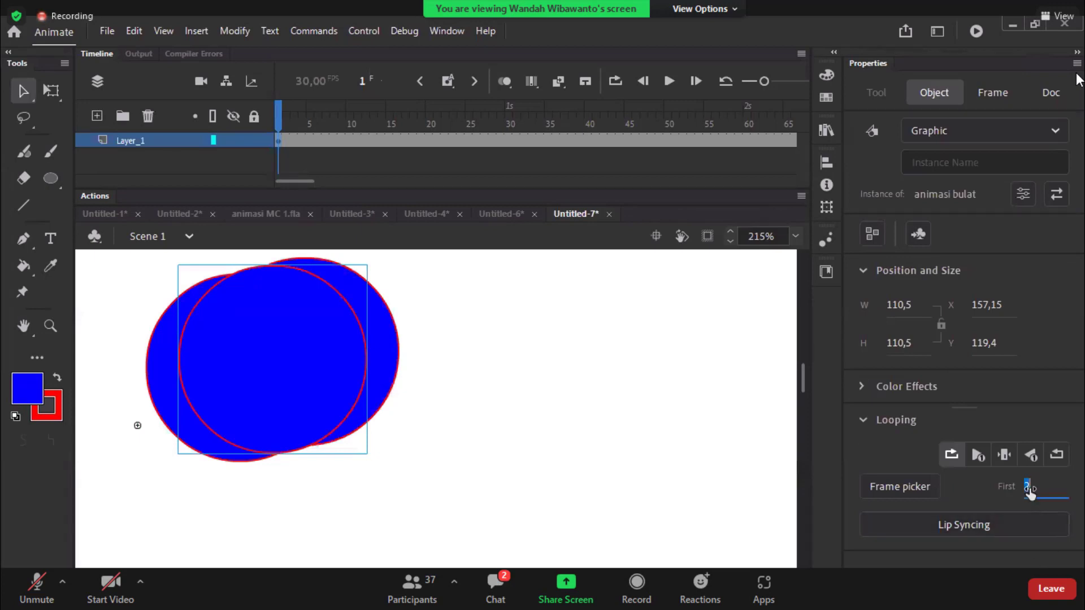
{"action": "type", "text": "4"}
{"action": "key", "text": "Return"}
{"action": "left_click", "coordinate": [625, 446]}
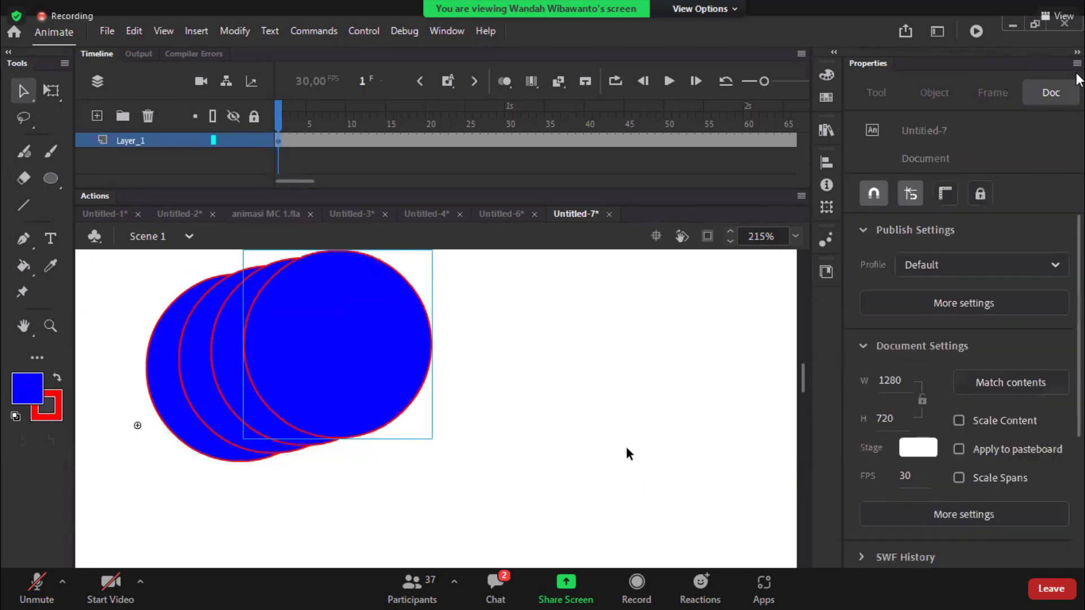
{"action": "right_click", "coordinate": [691, 282]}
{"action": "key", "text": "Return"}
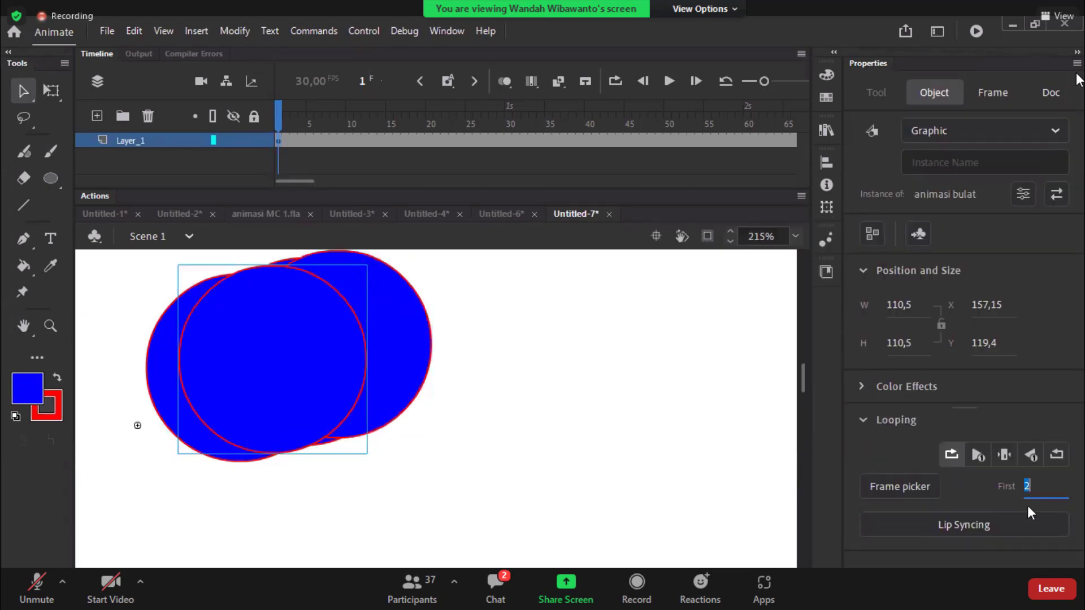
{"action": "type", "text": "5"}
{"action": "key", "text": "Return"}
Step: Paste two more in-place circle copies starting at frames 6 and 7
{"action": "left_click", "coordinate": [611, 439]}
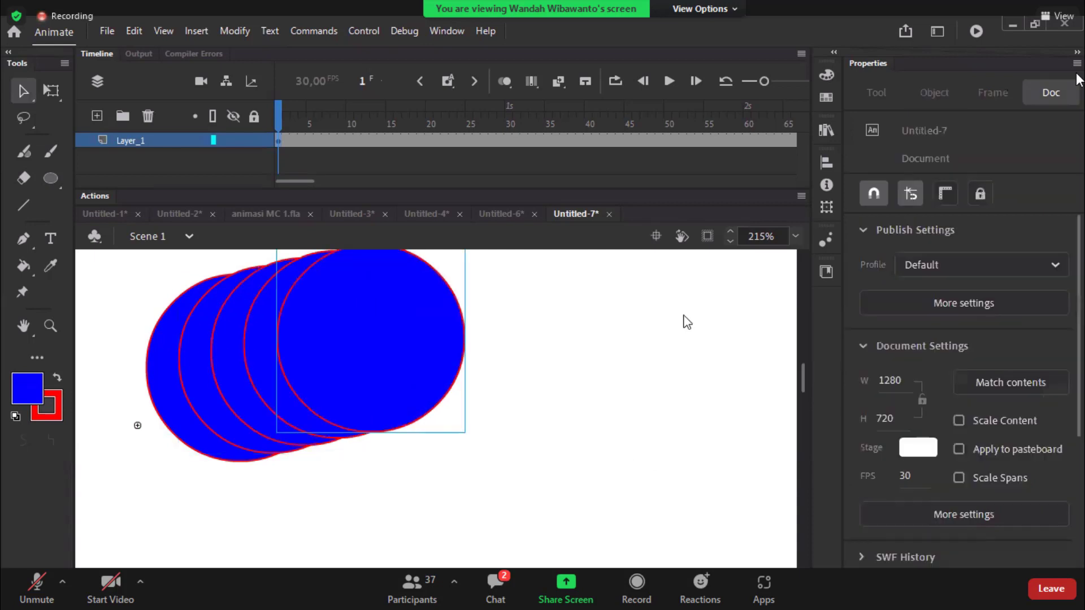
{"action": "right_click", "coordinate": [705, 279]}
{"action": "key", "text": "Return"}
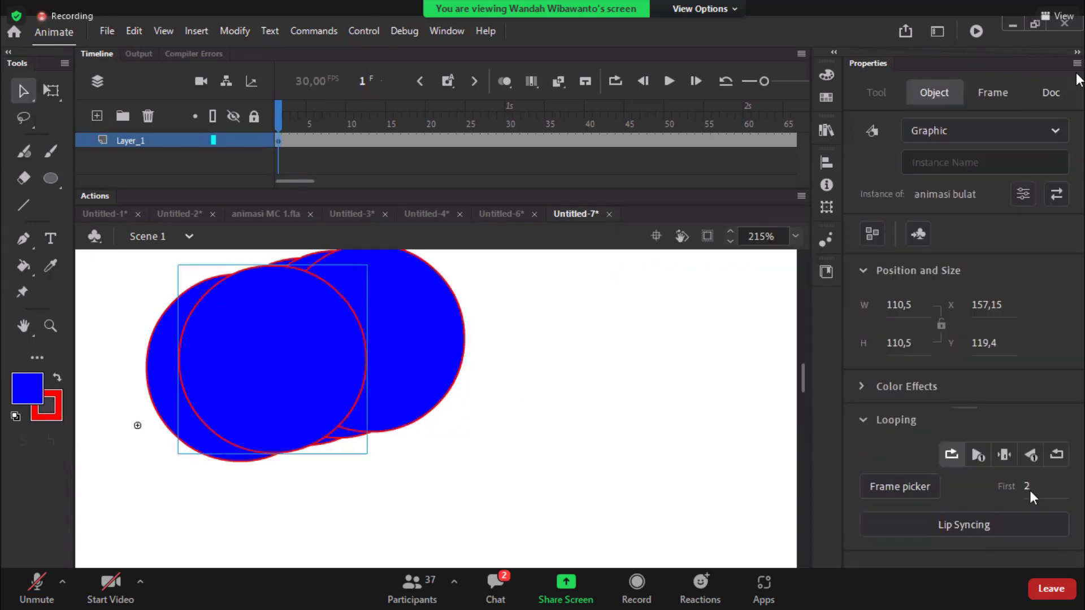
{"action": "key", "text": "Return"}
{"action": "left_click", "coordinate": [582, 432]}
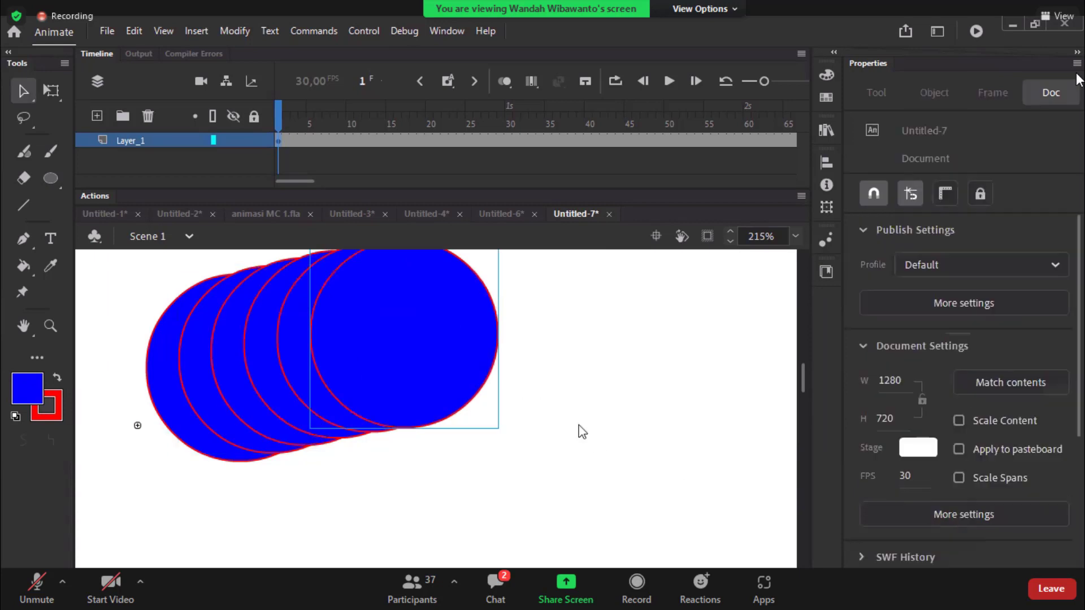
{"action": "right_click", "coordinate": [657, 368]}
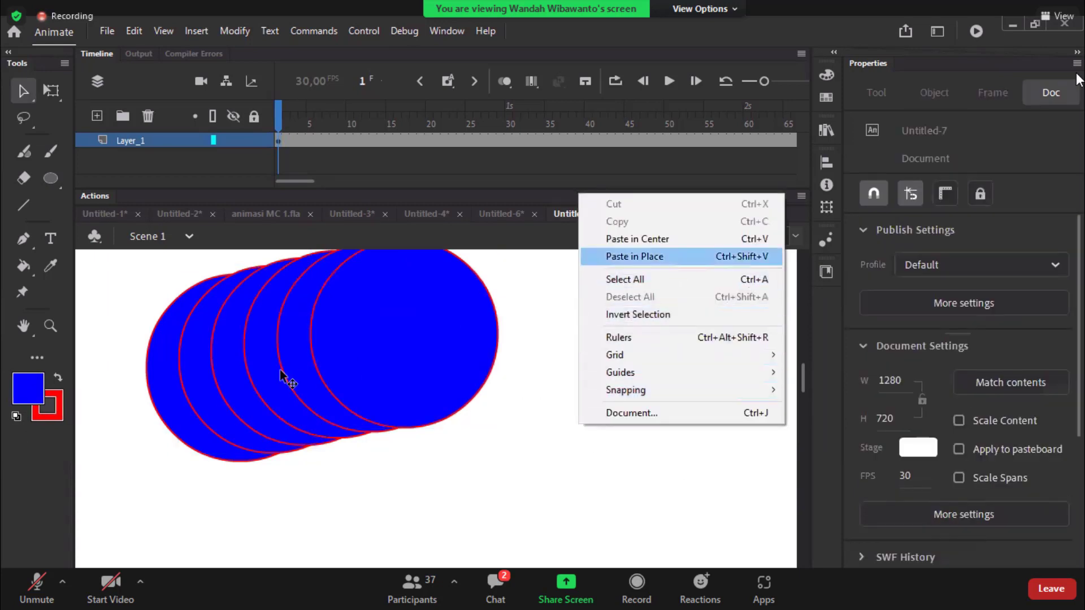
{"action": "key", "text": "Return"}
{"action": "left_click", "coordinate": [1029, 488]}
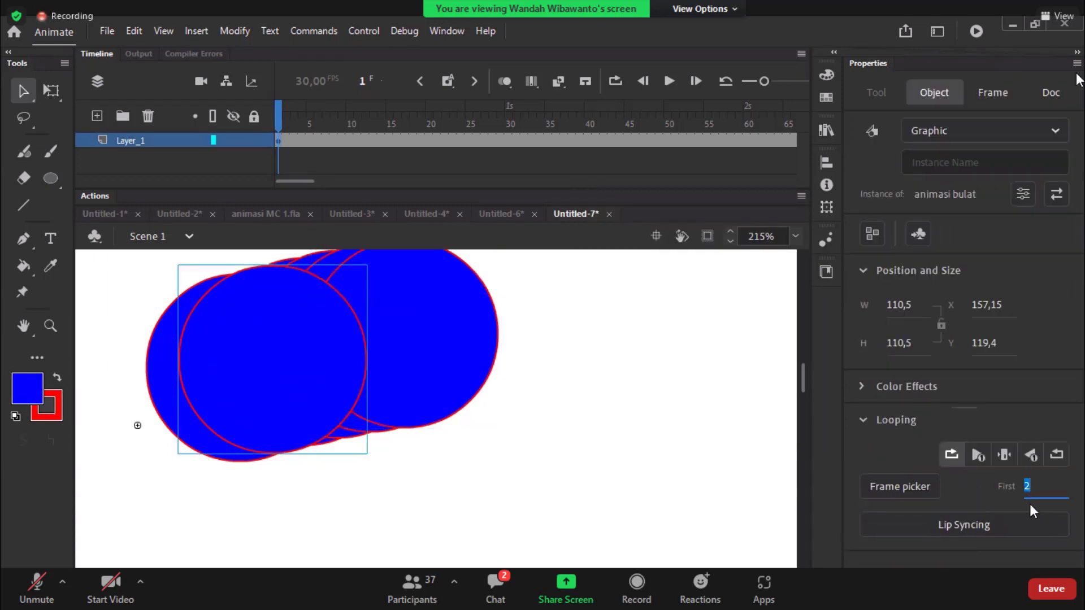
{"action": "type", "text": "7"}
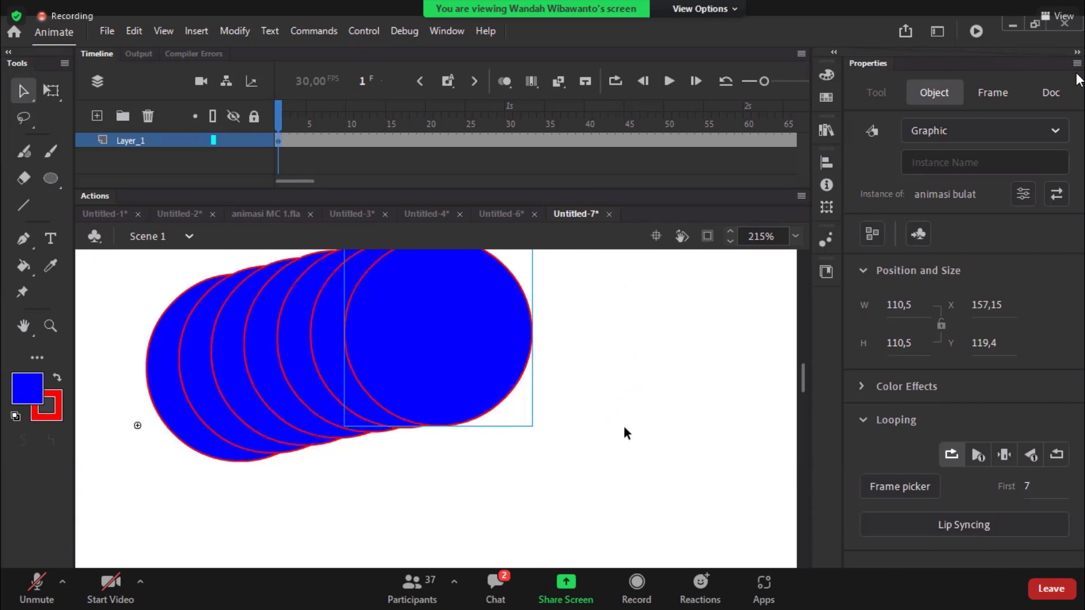
Step: Paste three more copies starting at frames 8, 8 and 30, then view at 100%
{"action": "right_click", "coordinate": [624, 428]}
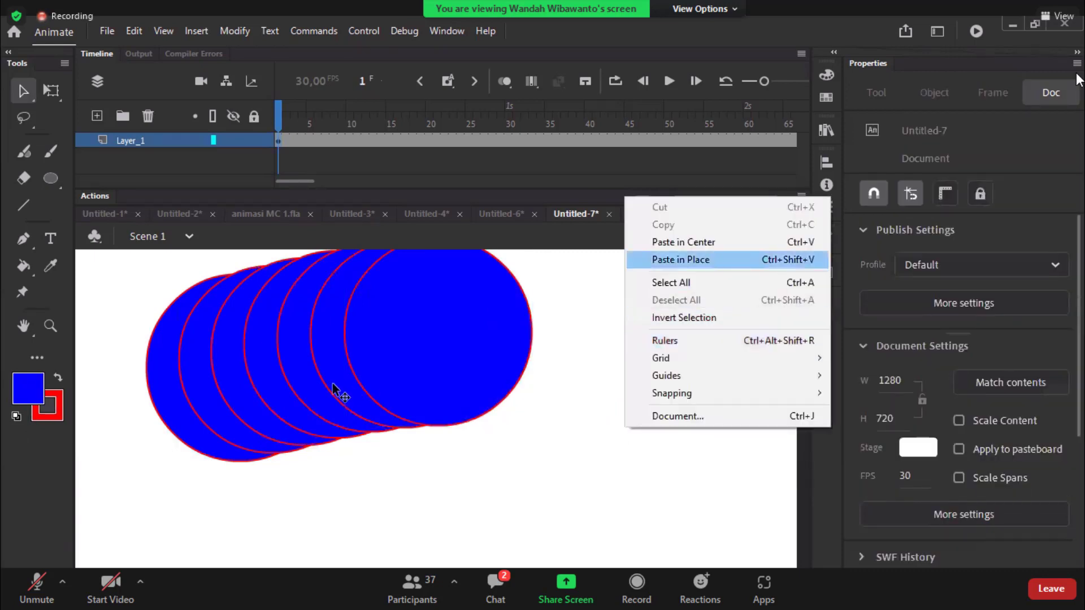
{"action": "key", "text": "Return"}
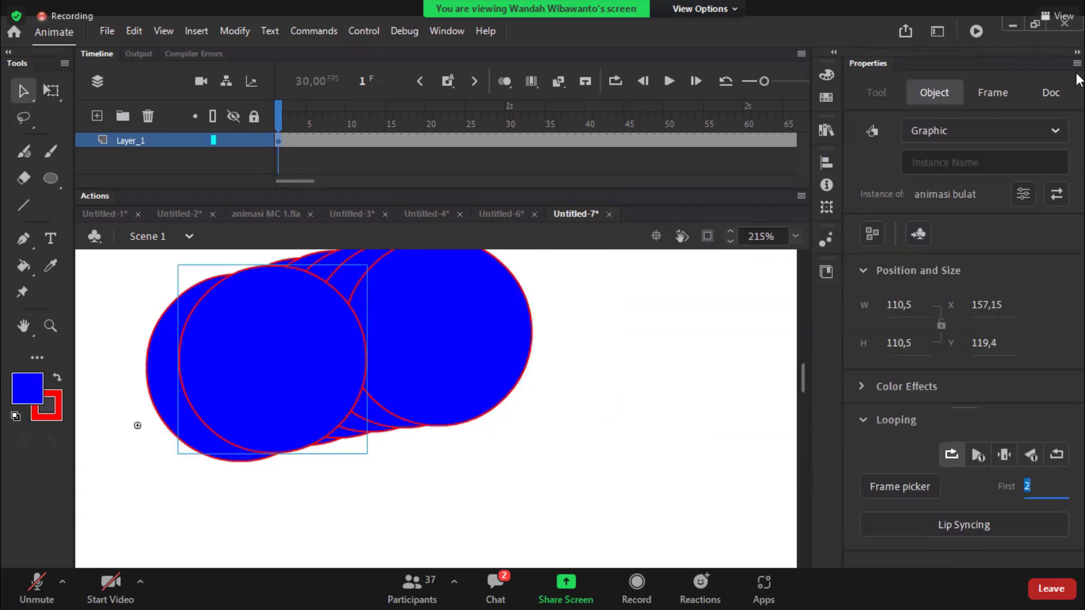
{"action": "type", "text": "8"}
{"action": "right_click", "coordinate": [626, 429]}
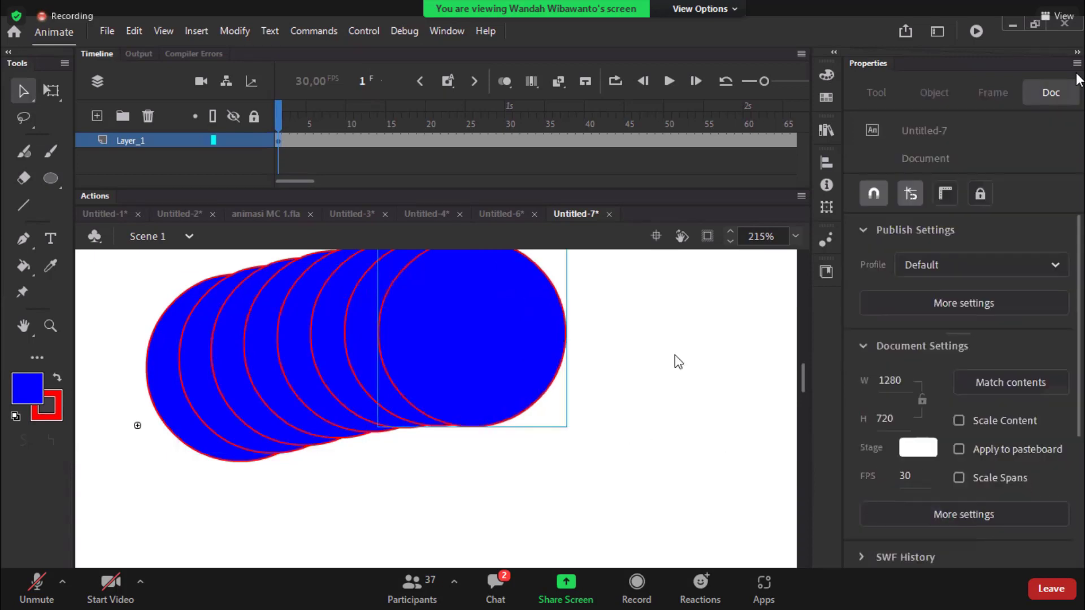
{"action": "left_click", "coordinate": [700, 262]}
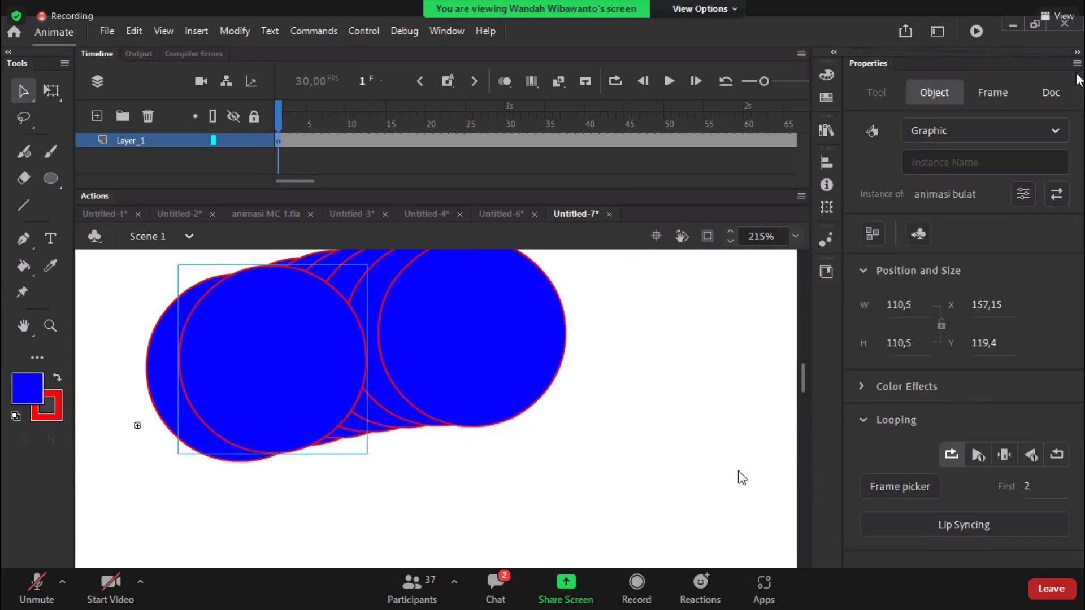
{"action": "type", "text": "8"}
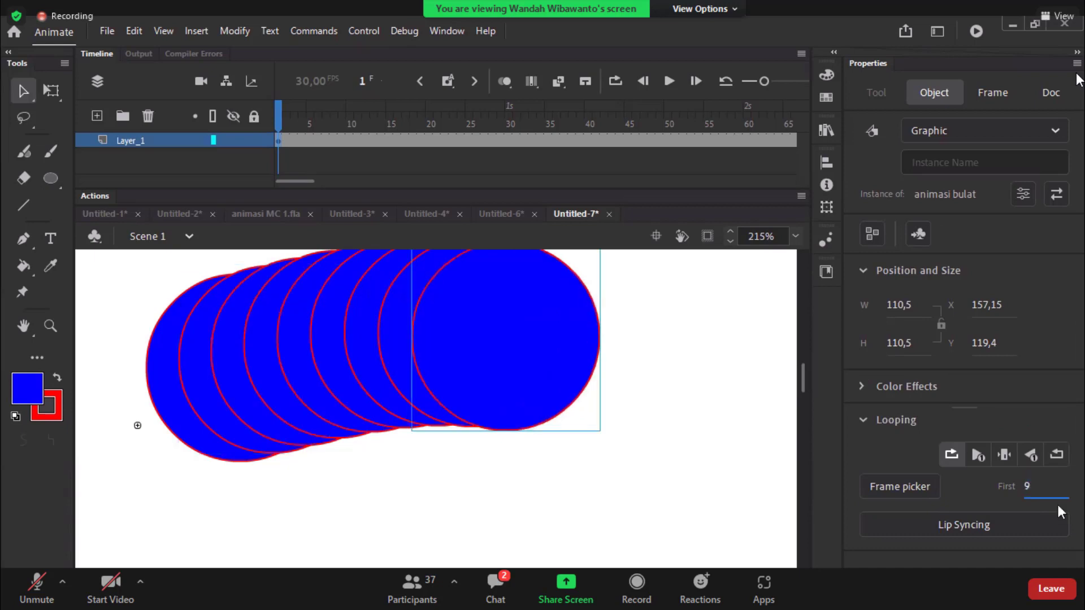
{"action": "left_click", "coordinate": [626, 480]}
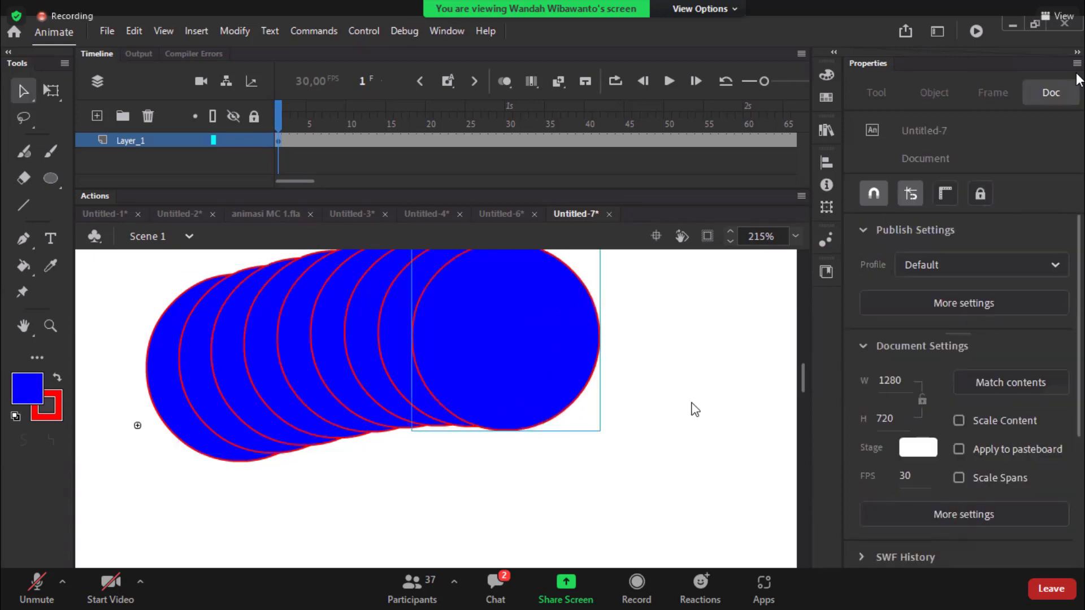
{"action": "right_click", "coordinate": [625, 478]}
{"action": "left_click", "coordinate": [681, 312]}
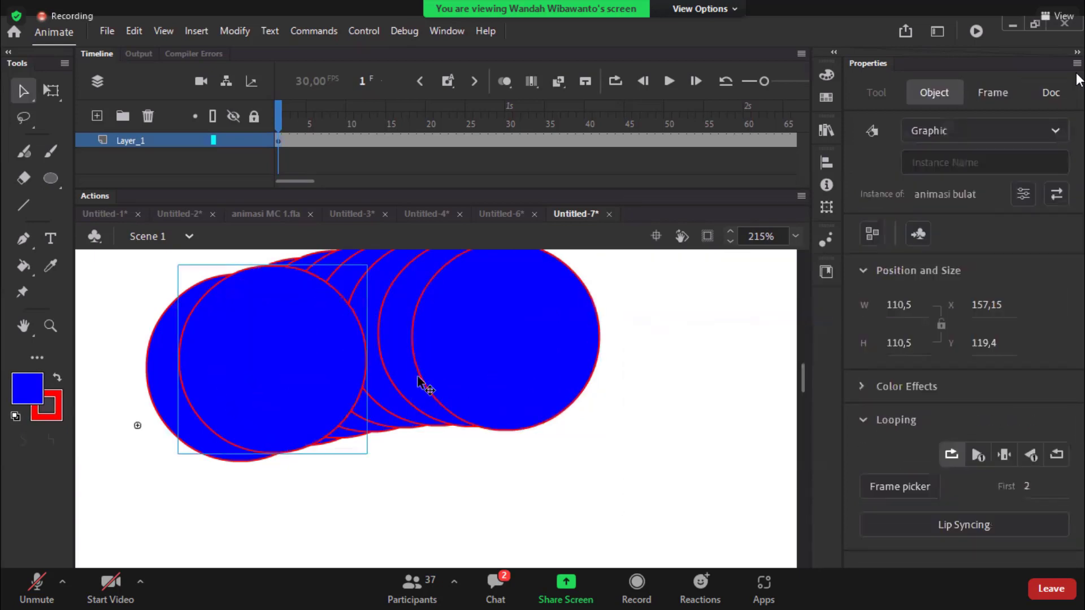
{"action": "type", "text": "30"}
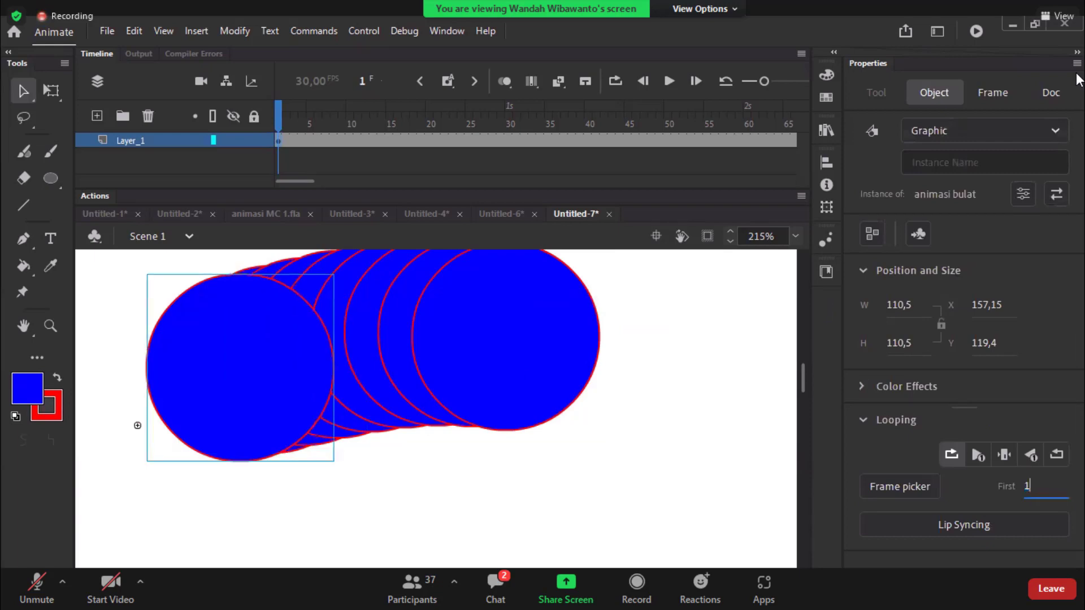
{"action": "left_click", "coordinate": [728, 484]}
{"action": "key", "text": "ctrl+1"}
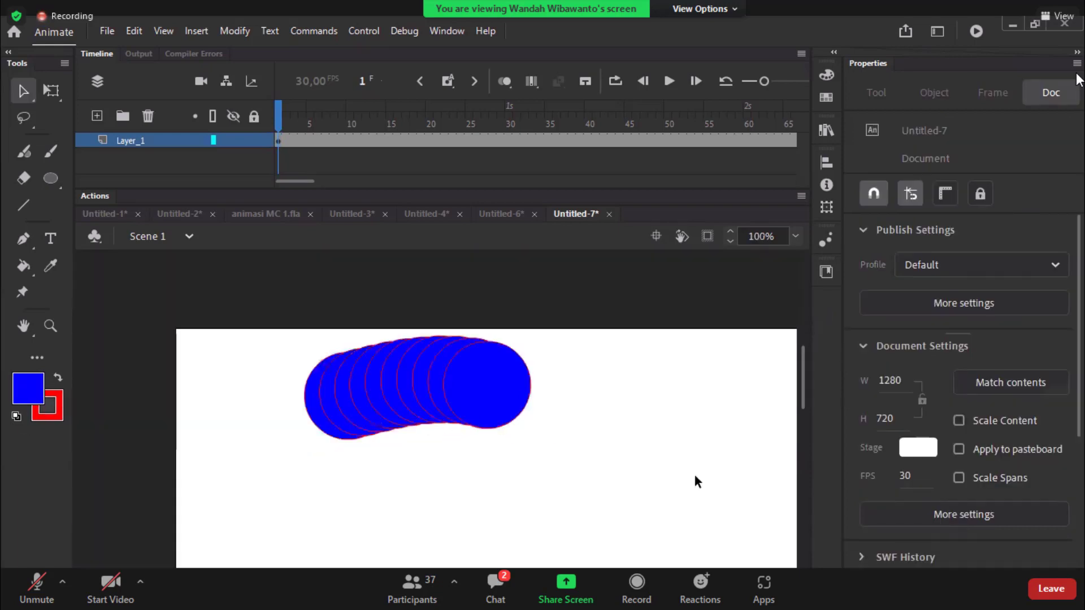
{"action": "key", "text": "ctrl+Return"}
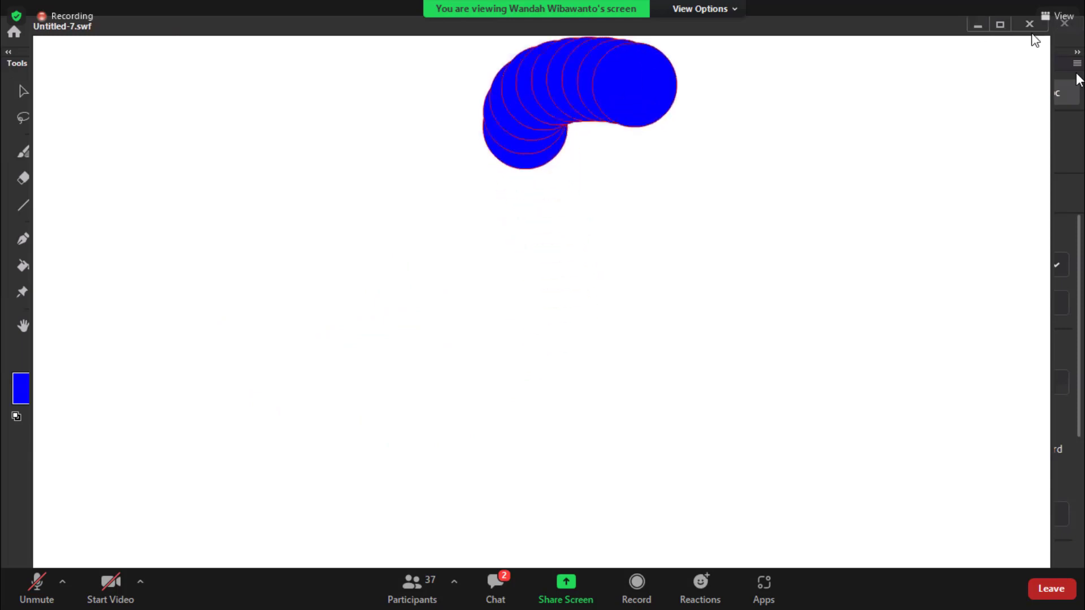
{"action": "key", "text": "ctrl+w"}
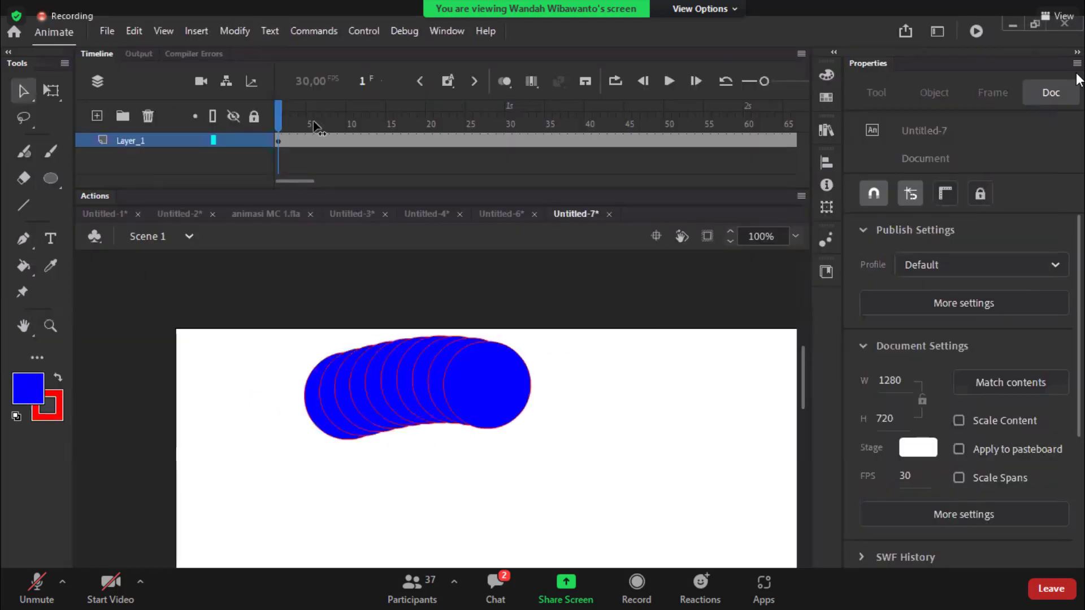
Step: Edit animasi bulat in place, zoom on the guide ends, and try reshaping them before undoing
{"action": "left_click", "coordinate": [486, 400]}
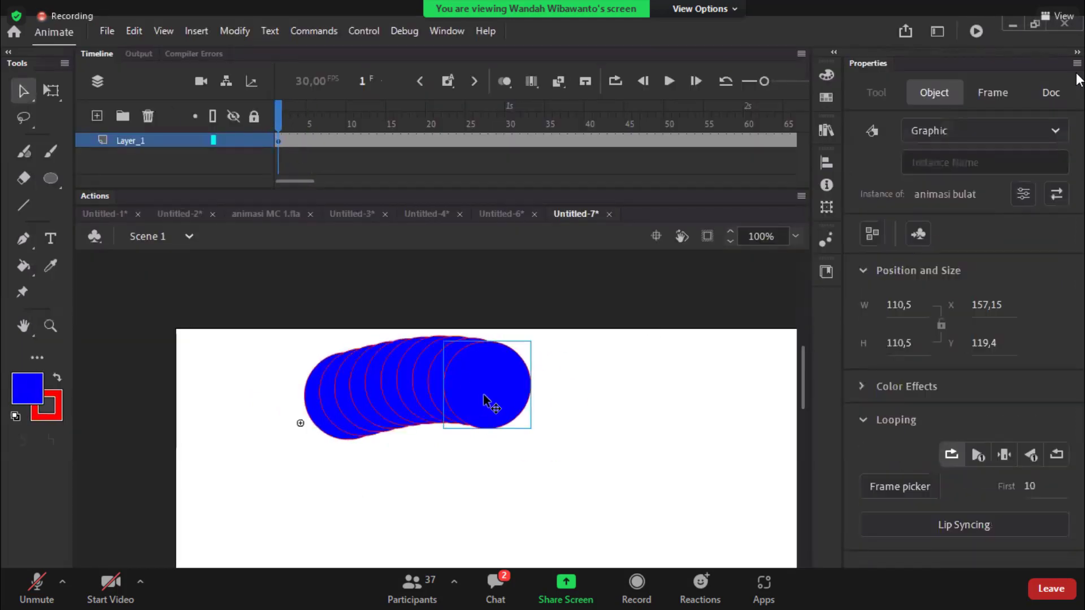
{"action": "double_click", "coordinate": [484, 400]}
{"action": "left_click_drag", "start_coordinate": [253, 388], "coordinate": [400, 469]}
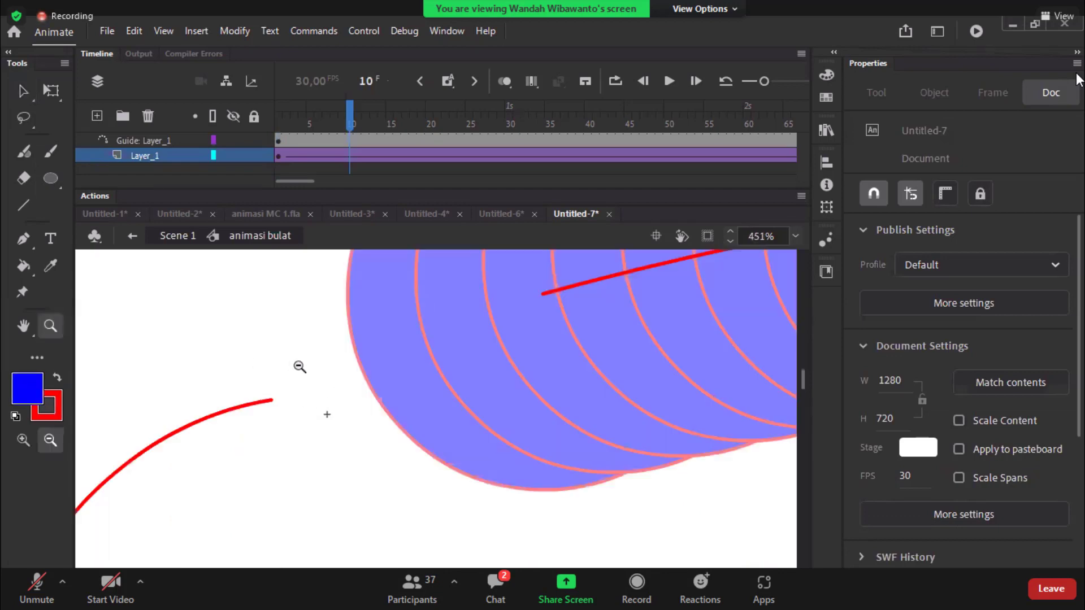
{"action": "key", "text": "v"}
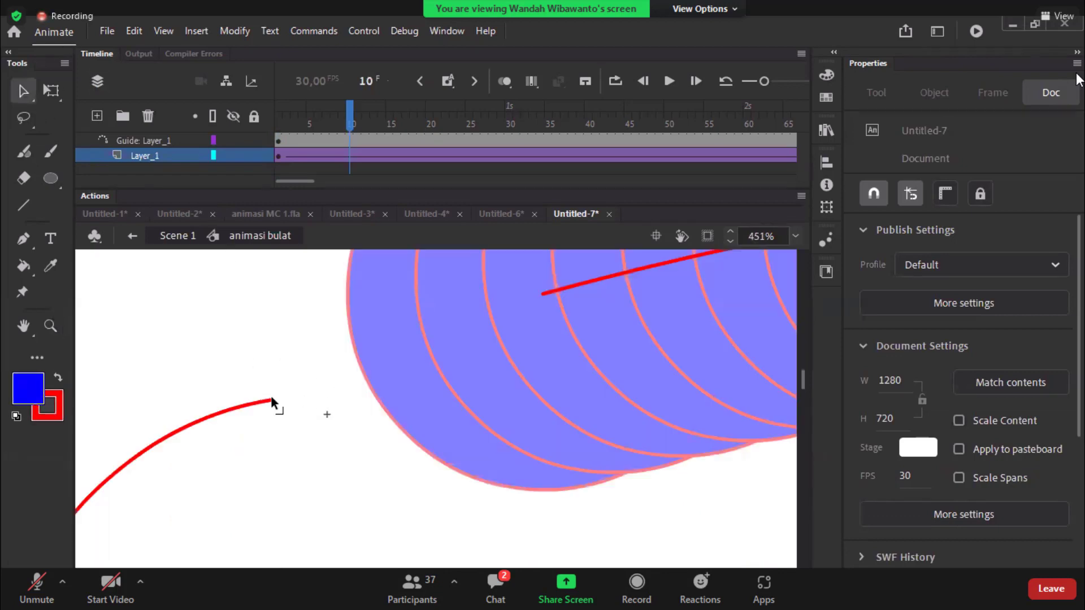
{"action": "left_click_drag", "start_coordinate": [271, 400], "coordinate": [335, 365]}
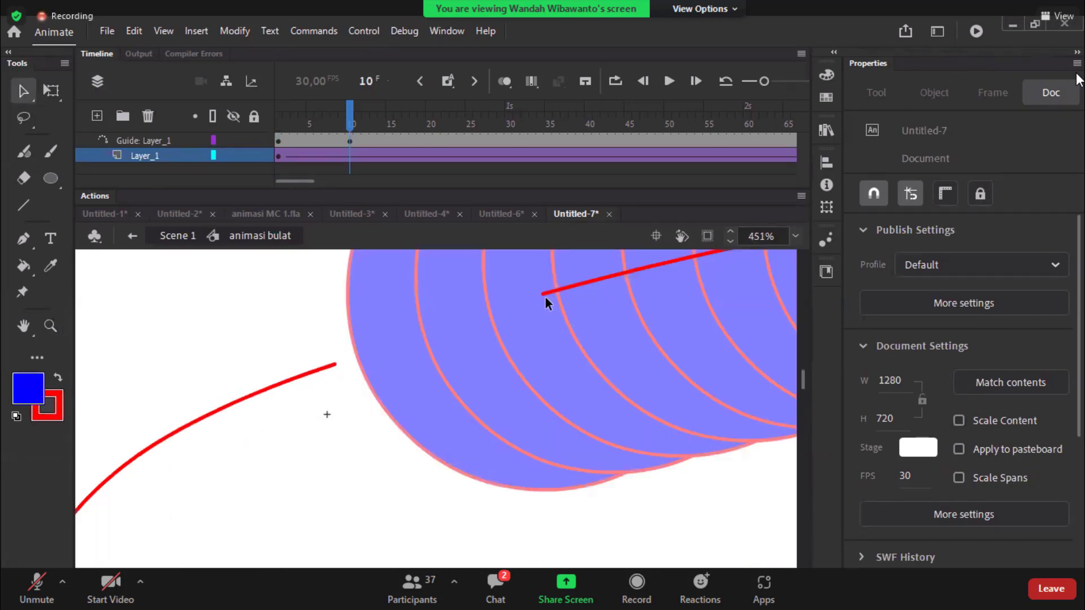
{"action": "left_click_drag", "start_coordinate": [543, 293], "coordinate": [382, 342]}
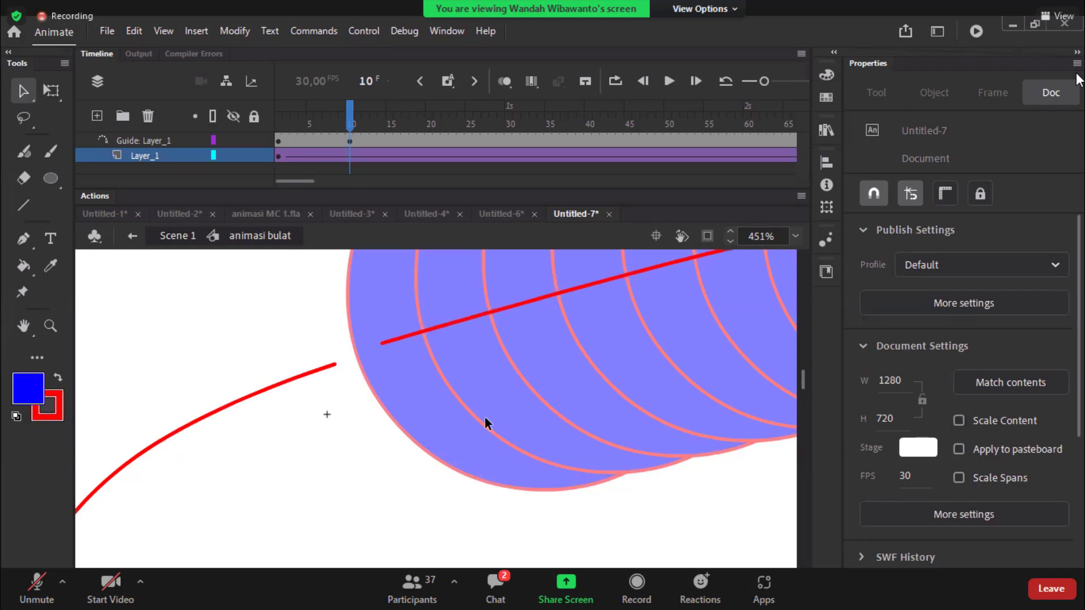
{"action": "left_click", "coordinate": [291, 141]}
{"action": "key", "text": "ctrl+z"}
{"action": "key", "text": "ctrl+z"}
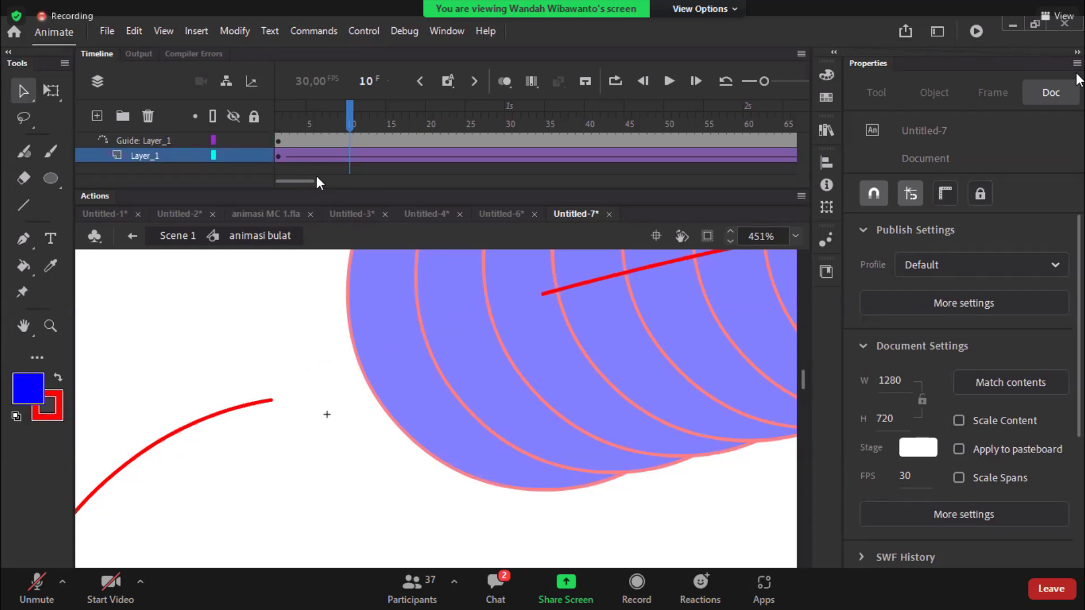
Step: At frame 1, extend the guide line and red curve ends, then snap the blue circle onto the curve end
{"action": "left_click", "coordinate": [278, 142]}
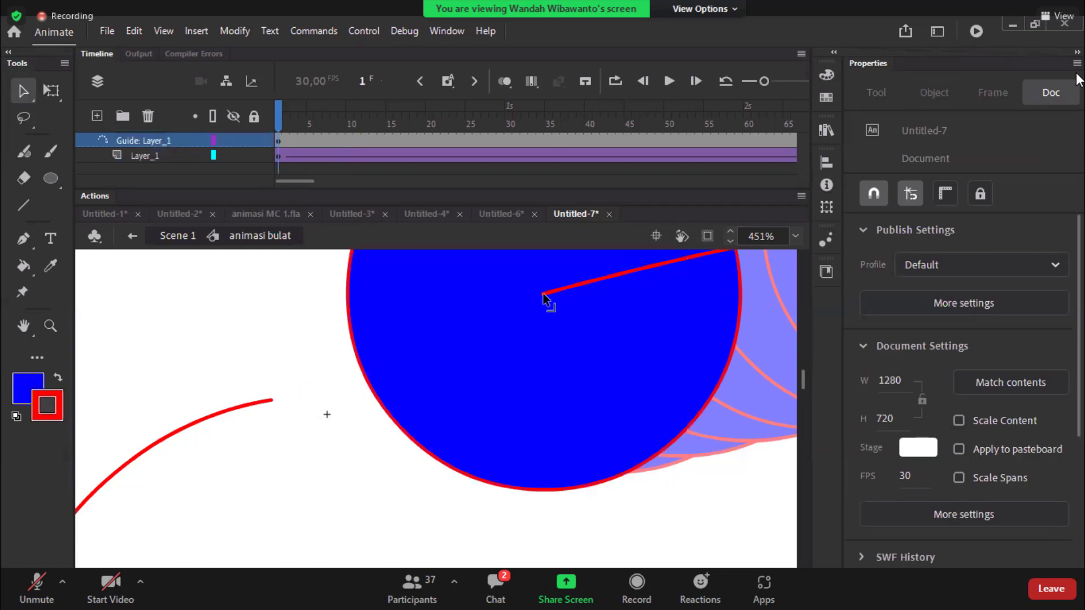
{"action": "left_click_drag", "start_coordinate": [543, 293], "coordinate": [342, 383]}
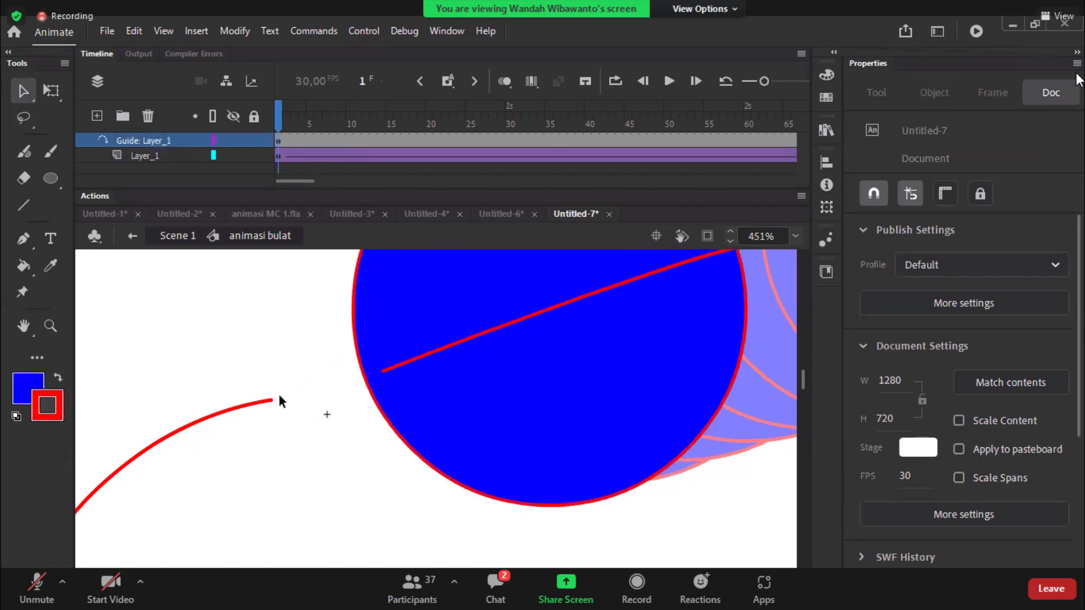
{"action": "left_click_drag", "start_coordinate": [272, 400], "coordinate": [323, 388]}
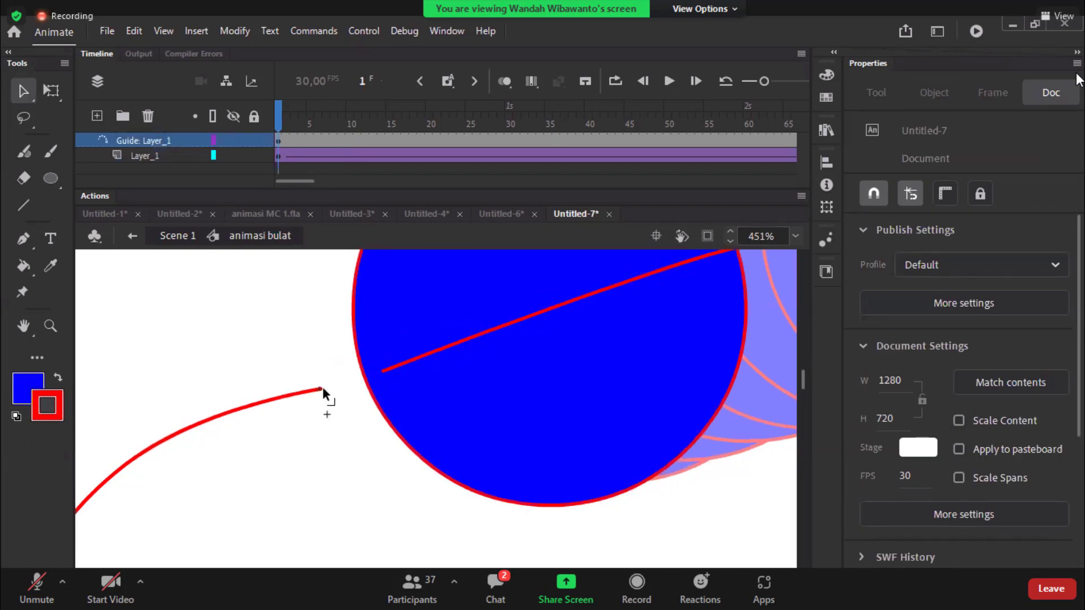
{"action": "left_click", "coordinate": [282, 157]}
{"action": "left_click", "coordinate": [492, 261]}
{"action": "mouse_move", "coordinate": [572, 358]}
{"action": "left_mouse_down"}
{"action": "mouse_move", "coordinate": [293, 323]}
{"action": "mouse_move", "coordinate": [404, 390]}
{"action": "mouse_move", "coordinate": [404, 402]}
{"action": "mouse_move", "coordinate": [400, 328]}
{"action": "left_mouse_up"}
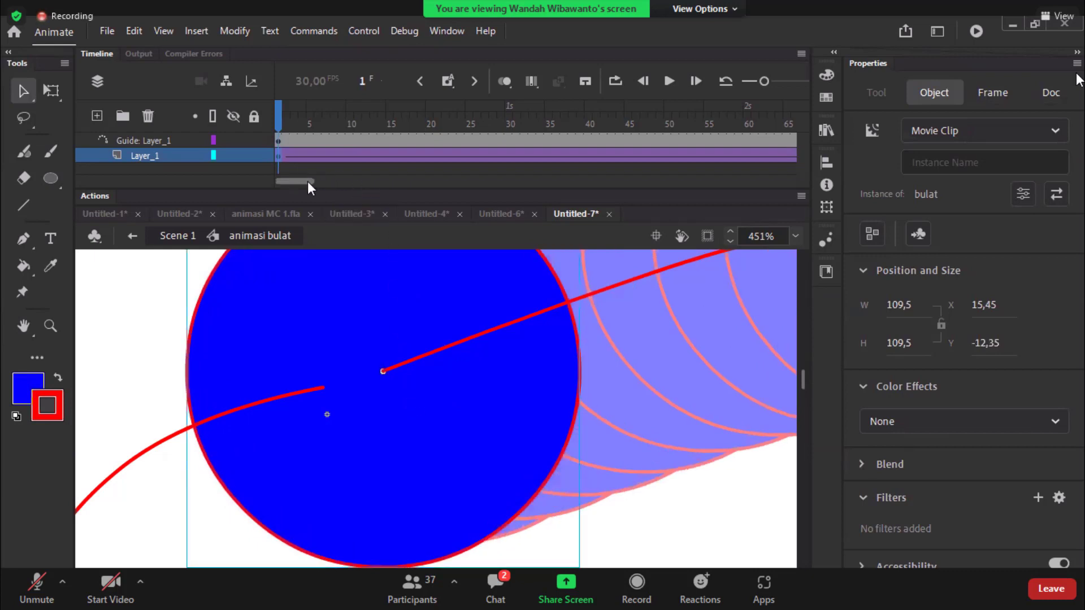
Step: At frame 300, snap the end-frame circle onto the guide line's end and zoom out to see the path
{"action": "left_click_drag", "start_coordinate": [308, 182], "coordinate": [430, 185]}
{"action": "left_click", "coordinate": [389, 156]}
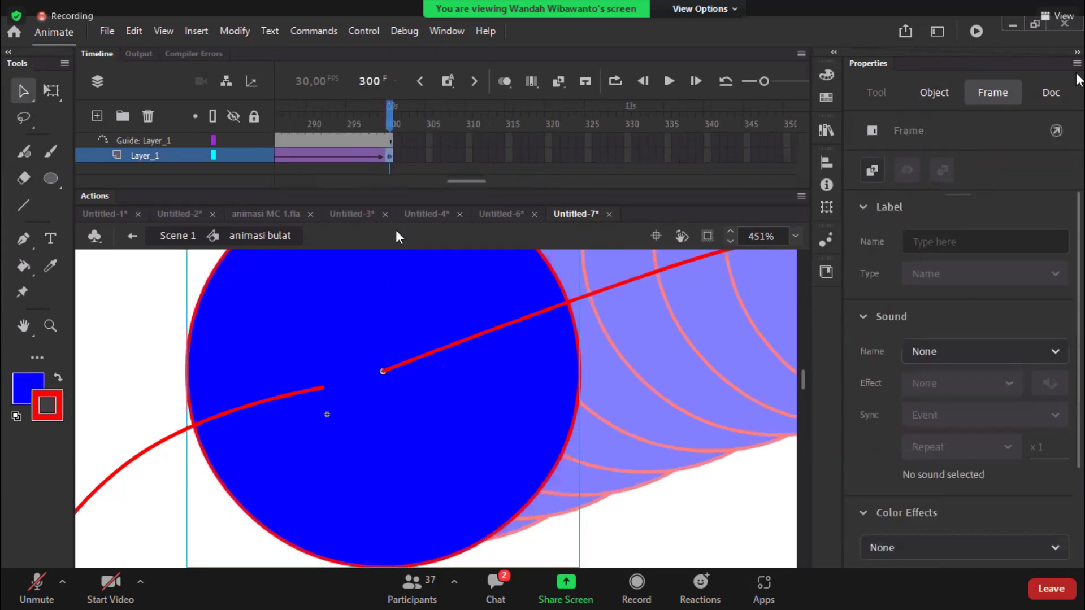
{"action": "left_click_drag", "start_coordinate": [354, 415], "coordinate": [243, 443]}
{"action": "left_click_drag", "start_coordinate": [337, 472], "coordinate": [326, 399]}
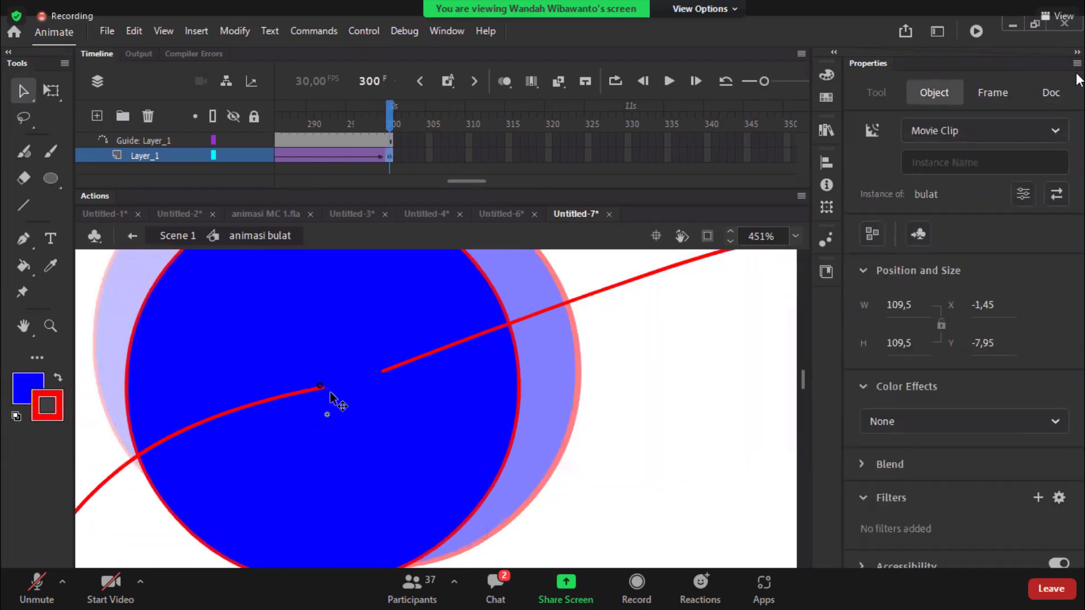
{"action": "key", "text": "z"}
{"action": "left_click", "coordinate": [552, 447], "text": "alt"}
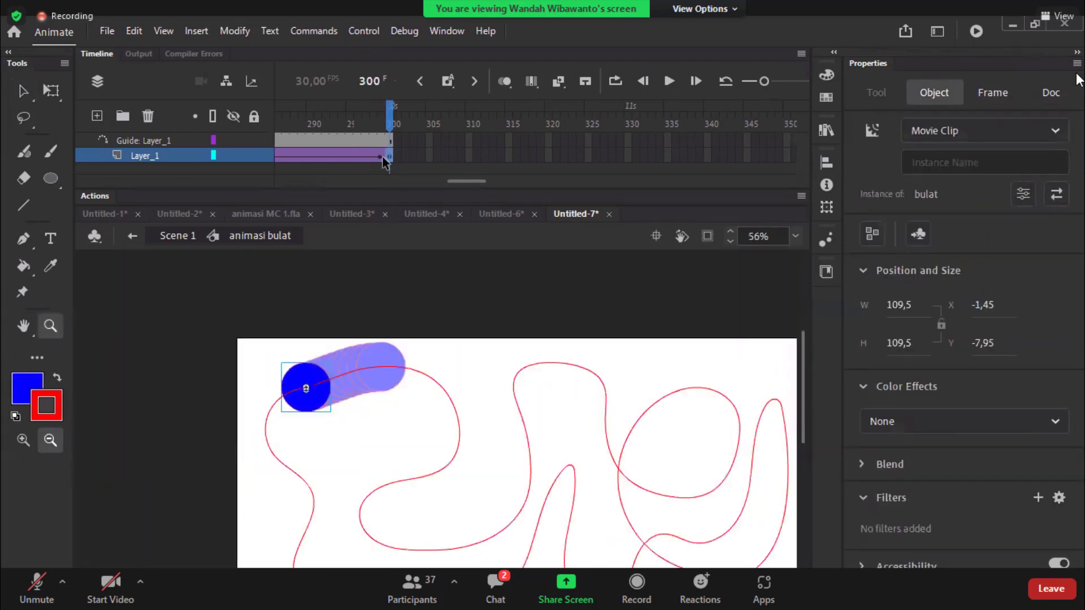
{"action": "left_click_drag", "start_coordinate": [379, 113], "coordinate": [155, 154]}
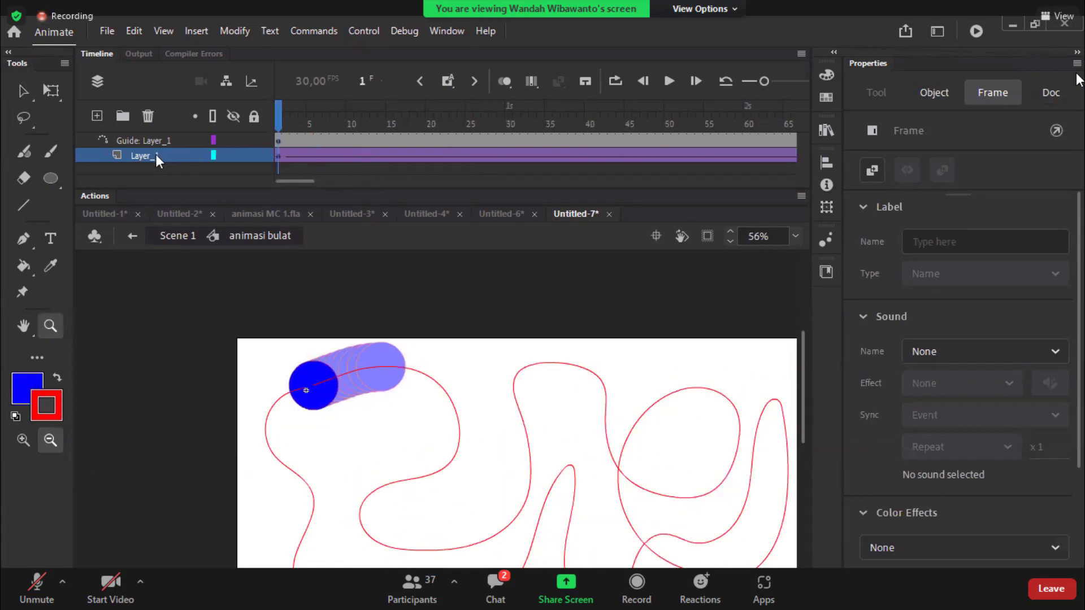
Step: Return to Scene 1, zoom onto the circle trail, and select a circle instance
{"action": "left_click", "coordinate": [180, 235]}
{"action": "left_click_drag", "start_coordinate": [327, 356], "coordinate": [470, 460]}
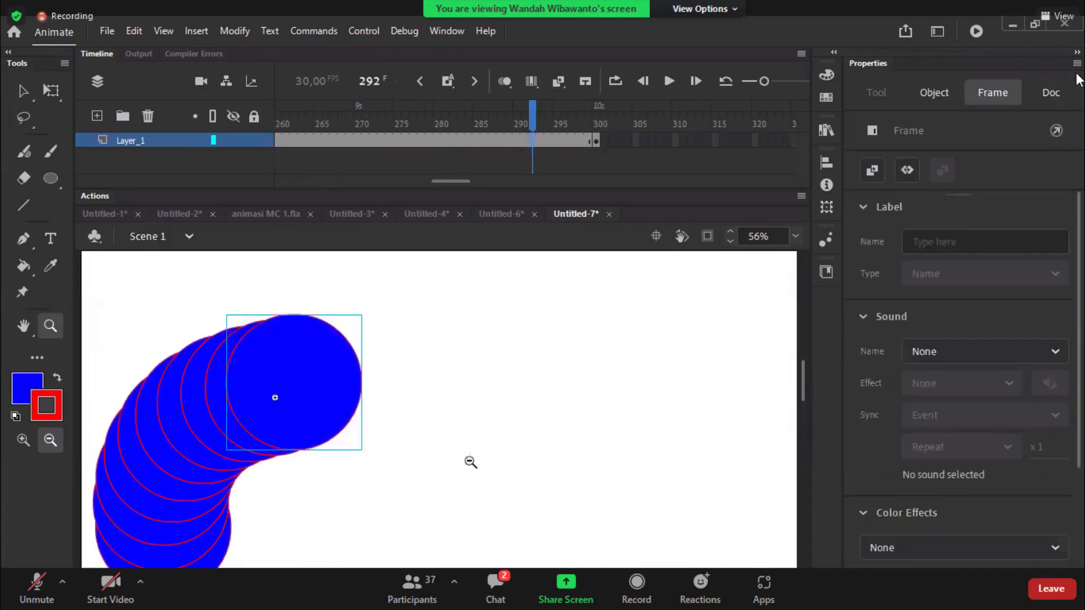
{"action": "left_click", "coordinate": [438, 392]}
{"action": "key", "text": "v"}
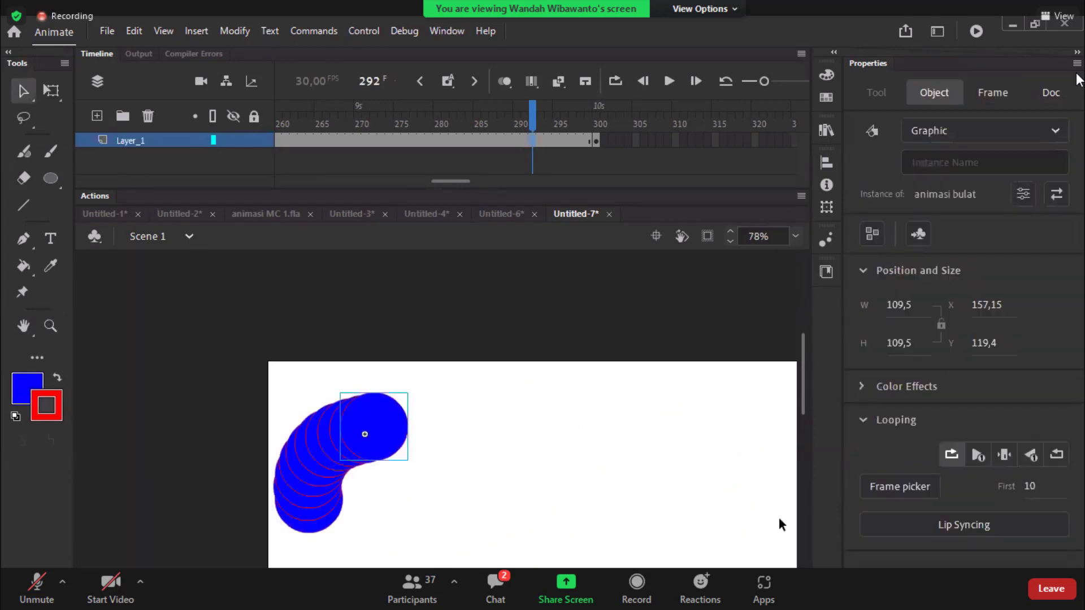
{"action": "type", "text": "30"}
{"action": "left_click", "coordinate": [628, 367]}
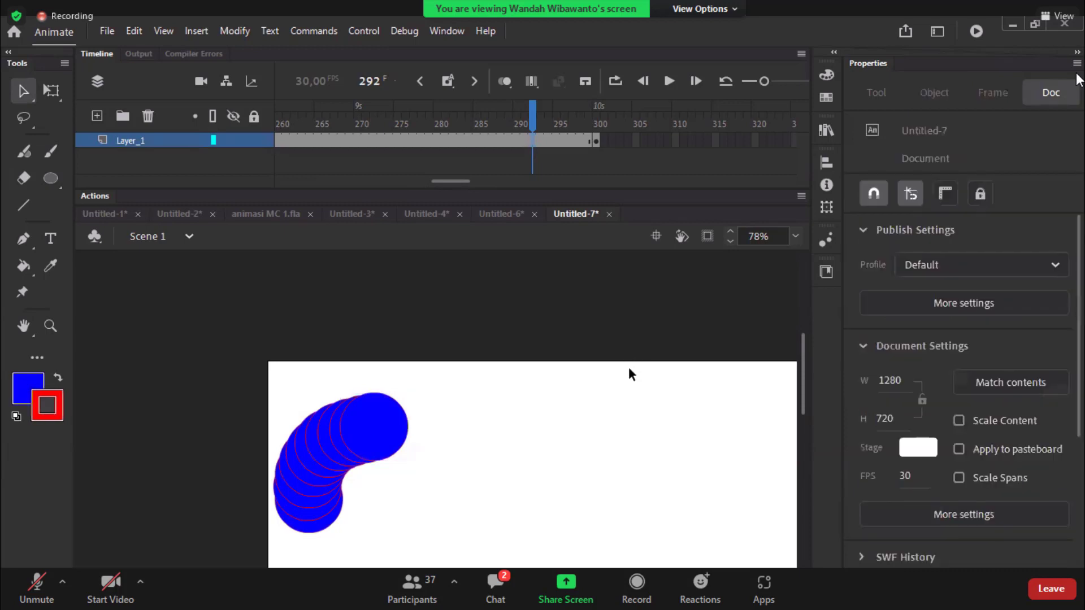
{"action": "left_click", "coordinate": [403, 438]}
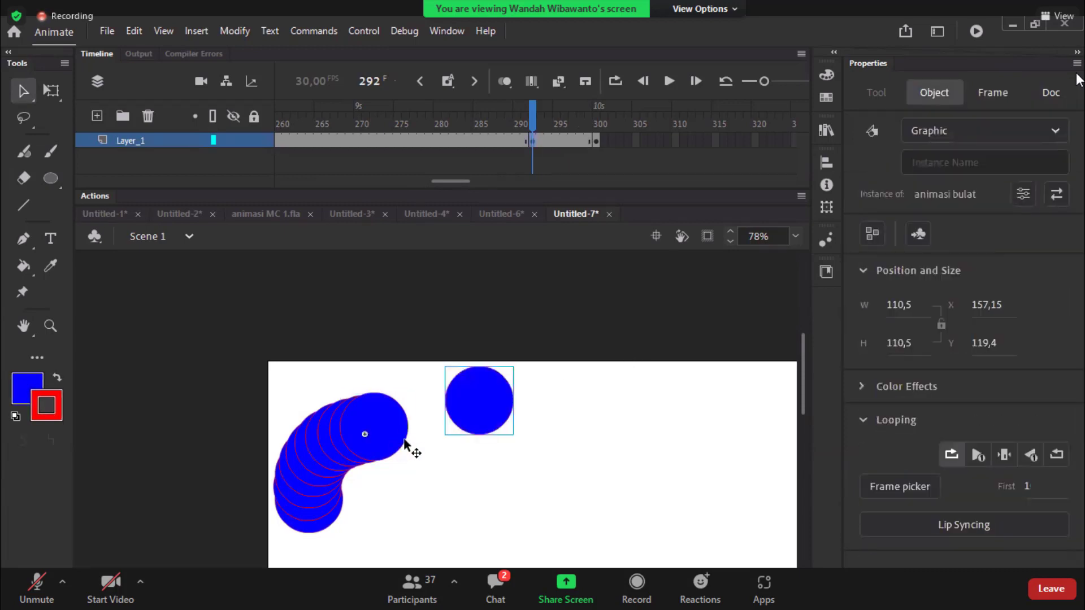
Step: Set the first circle instance's looping first frame to 20
{"action": "left_click", "coordinate": [491, 424]}
{"action": "left_click", "coordinate": [419, 436]}
{"action": "left_click", "coordinate": [454, 432]}
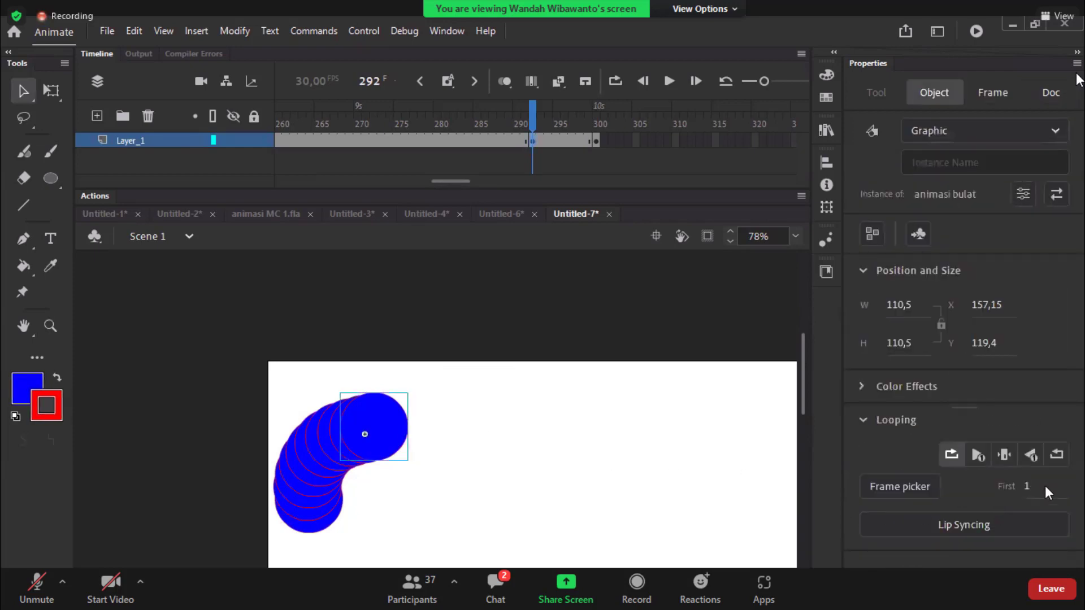
{"action": "type", "text": "20"}
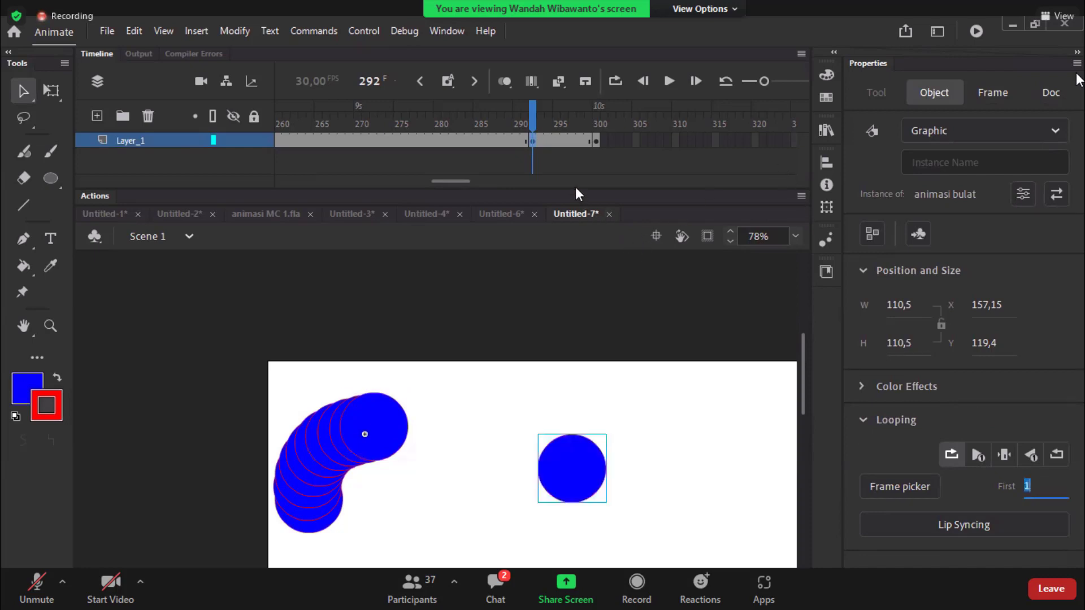
{"action": "type", "text": "20"}
{"action": "type", "text": "1"}
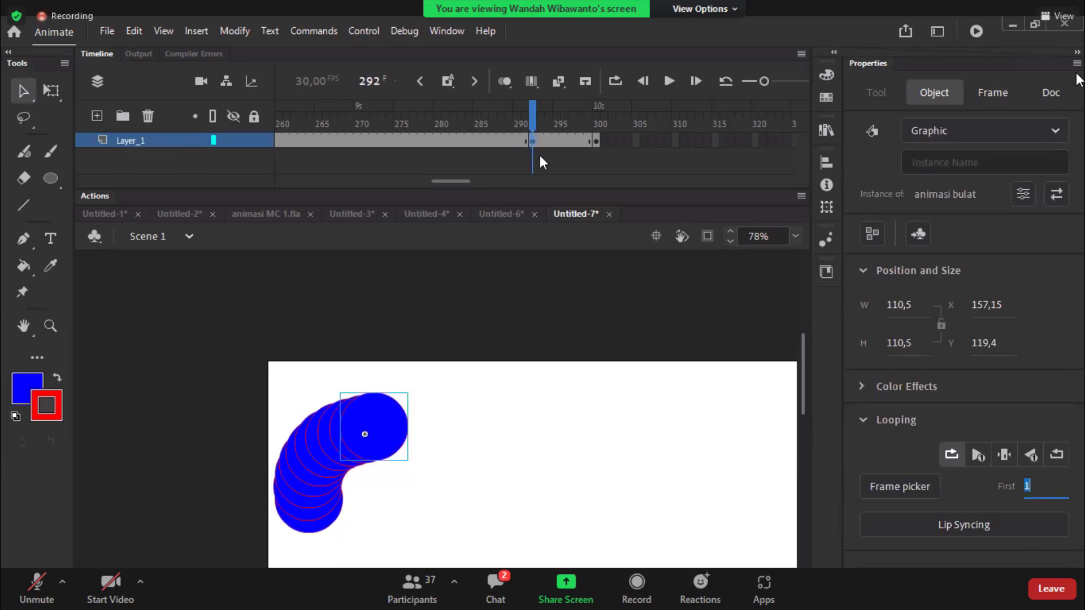
{"action": "type", "text": "20"}
{"action": "key", "text": "Return"}
Step: Clear the keyframe at frame 292 and return the playhead to frame 1
{"action": "left_click", "coordinate": [534, 141]}
{"action": "right_click", "coordinate": [534, 140]}
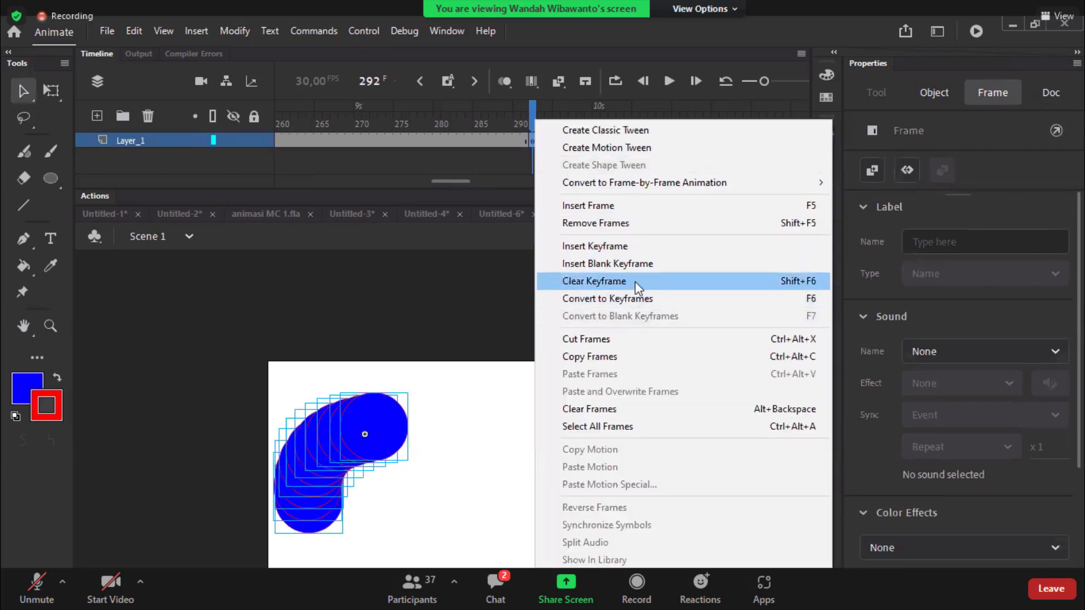
{"action": "left_click", "coordinate": [635, 281]}
{"action": "left_click_drag", "start_coordinate": [472, 177], "coordinate": [270, 192]}
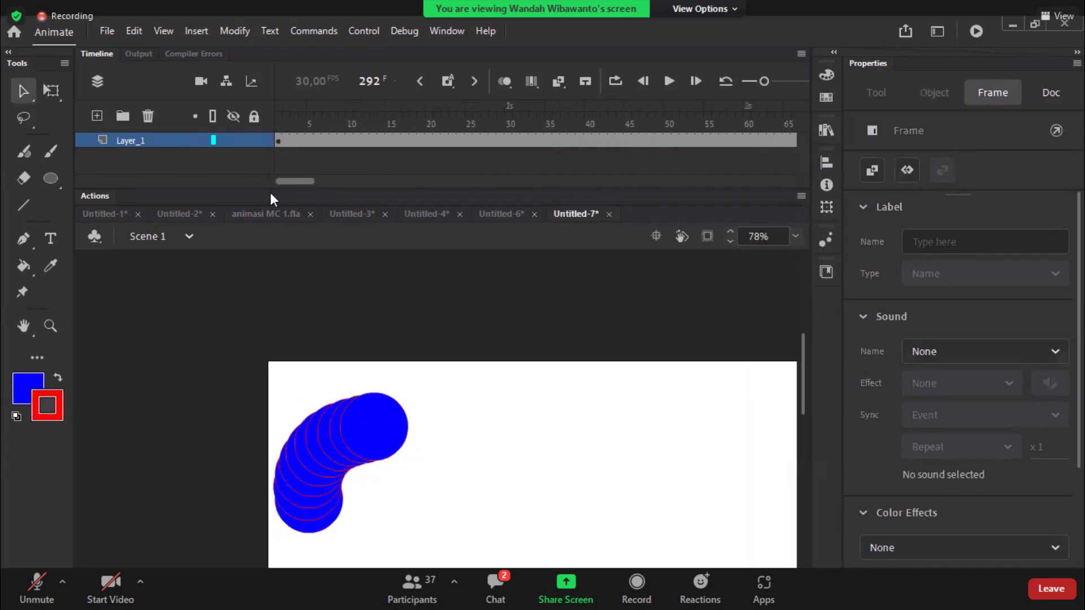
{"action": "left_click", "coordinate": [278, 140]}
Step: Set the rightmost circle instance's starting frame to 11
{"action": "left_click", "coordinate": [758, 423]}
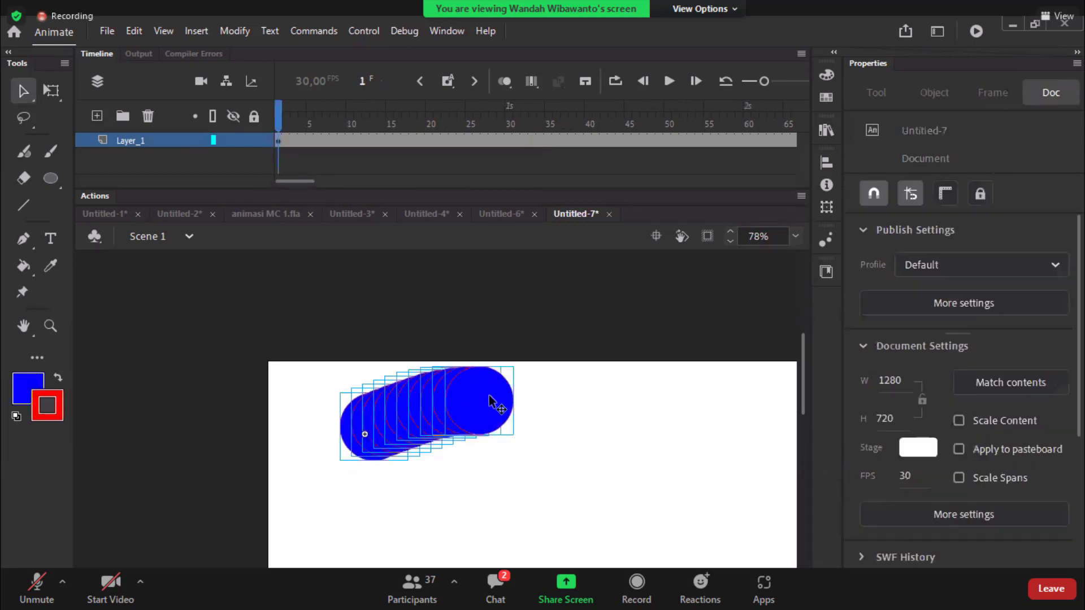
{"action": "left_click", "coordinate": [497, 402]}
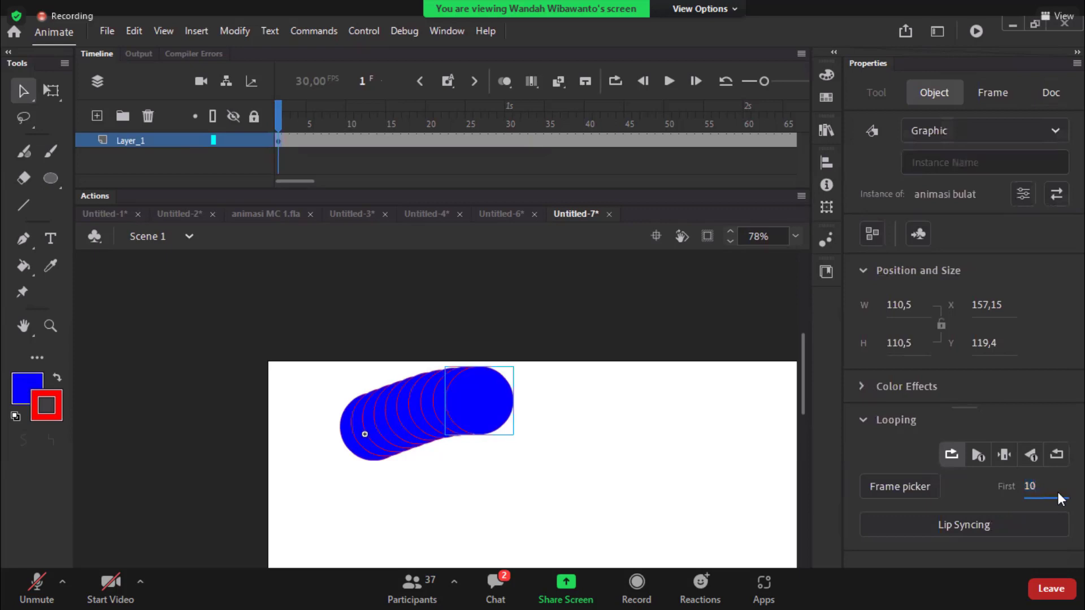
{"action": "left_click", "coordinate": [1061, 499]}
{"action": "type", "text": "11"}
{"action": "left_click", "coordinate": [615, 420]}
{"action": "right_click", "coordinate": [614, 419]}
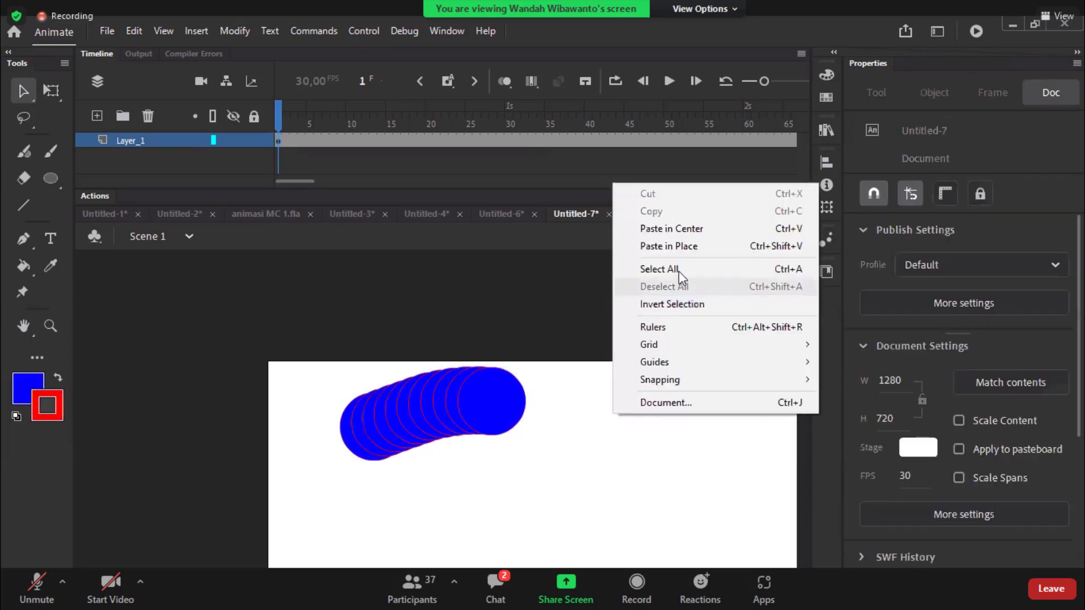
{"action": "left_click", "coordinate": [470, 422]}
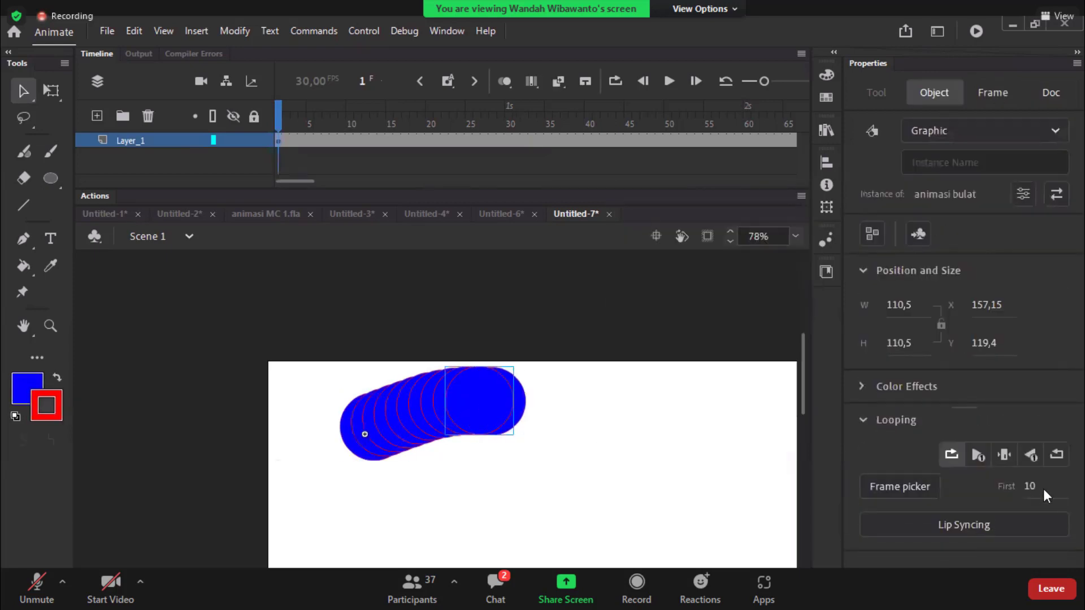
{"action": "left_click", "coordinate": [669, 453]}
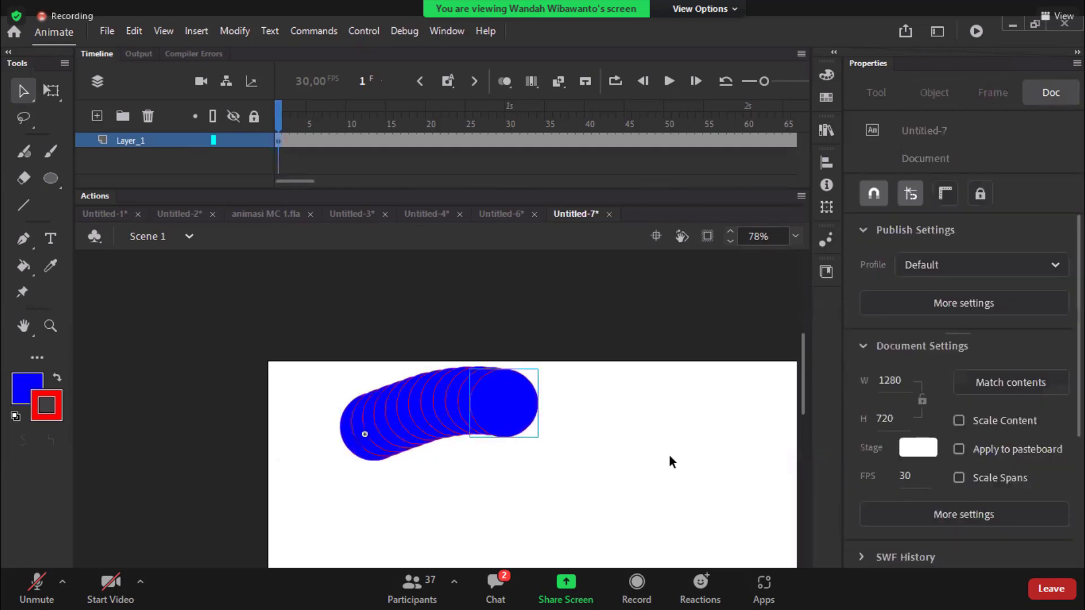
Step: Paste two in-place circle copies with starting frames 11 and 4
{"action": "right_click", "coordinate": [668, 452]}
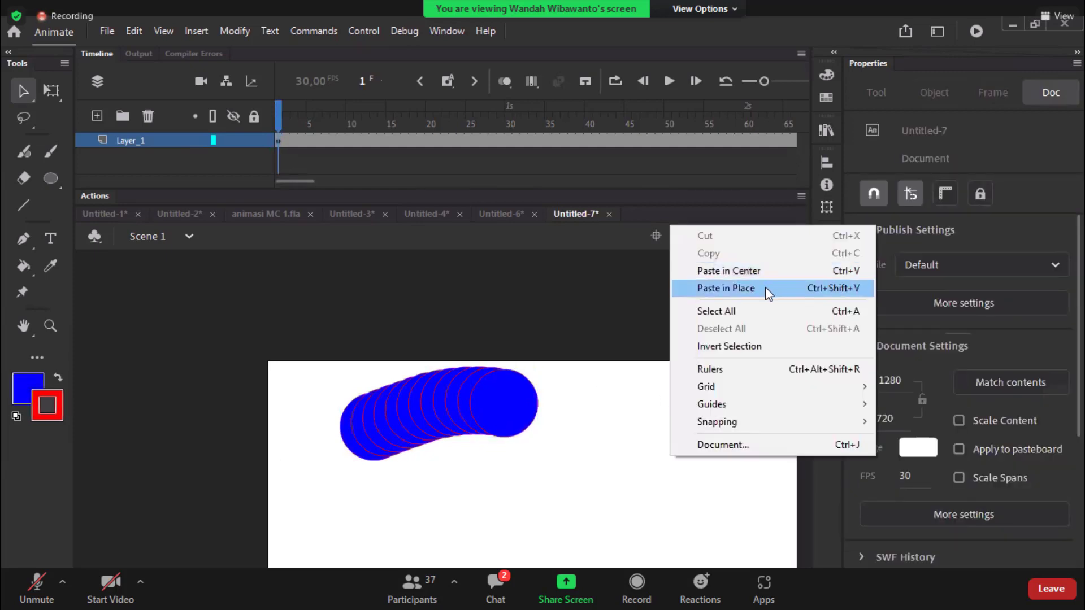
{"action": "left_click", "coordinate": [765, 287]}
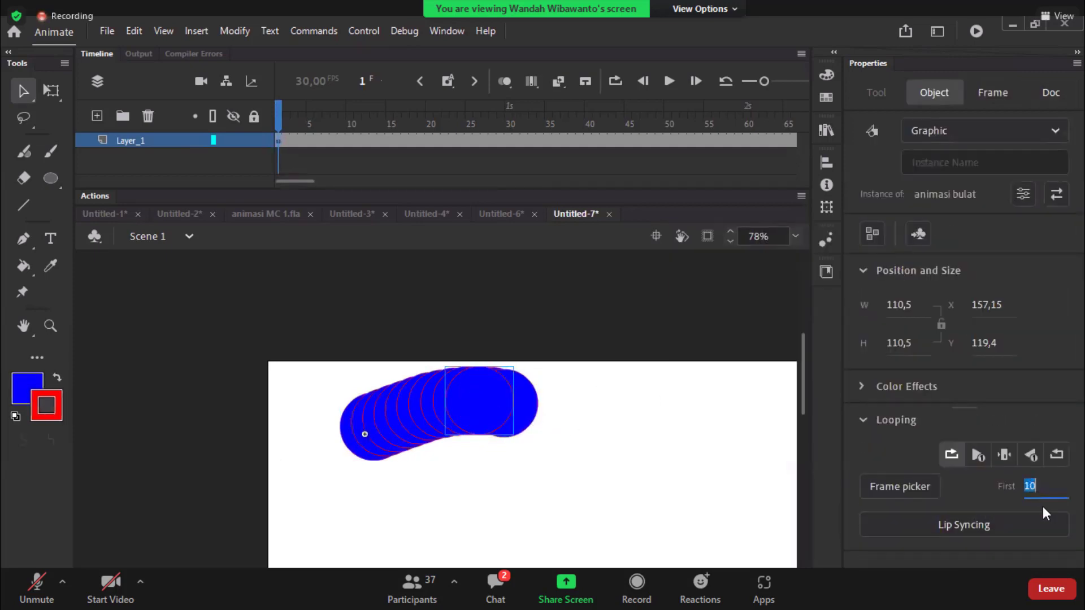
{"action": "type", "text": "11"}
{"action": "left_click", "coordinate": [647, 451]}
{"action": "right_click", "coordinate": [664, 458]}
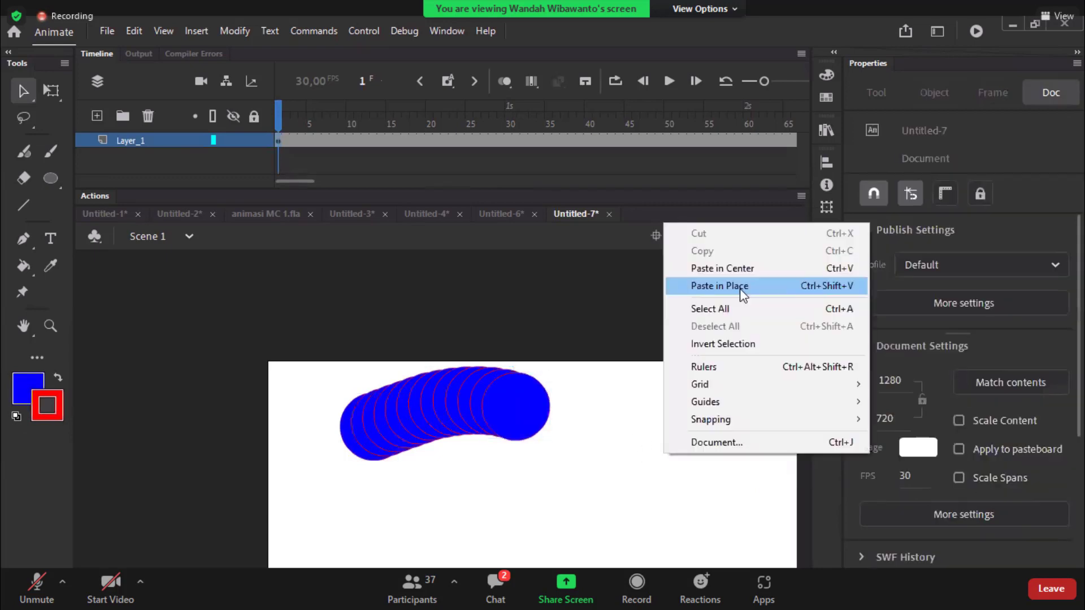
{"action": "left_click", "coordinate": [741, 288]}
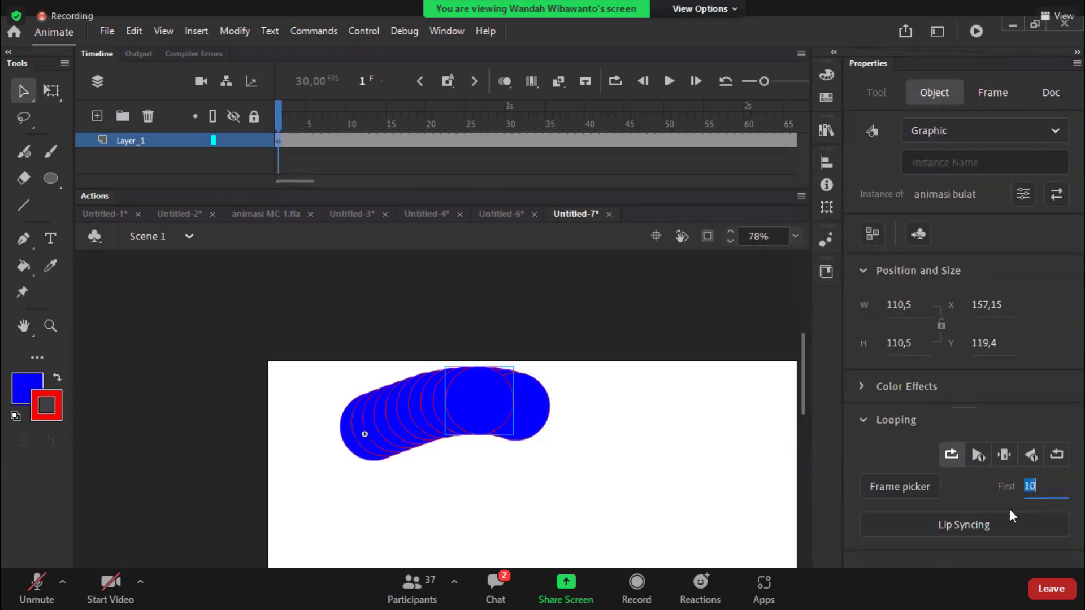
{"action": "type", "text": "14"}
{"action": "left_click", "coordinate": [697, 455]}
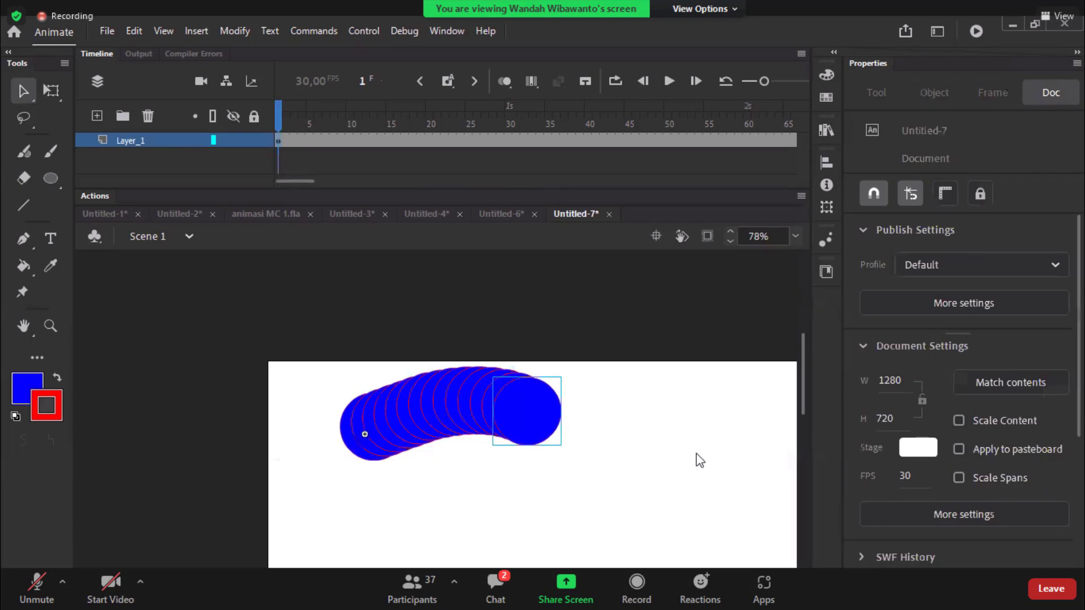
Step: Paste two more copies, moving one's start later and setting the last to frame 16
{"action": "right_click", "coordinate": [697, 455]}
{"action": "left_click", "coordinate": [772, 281]}
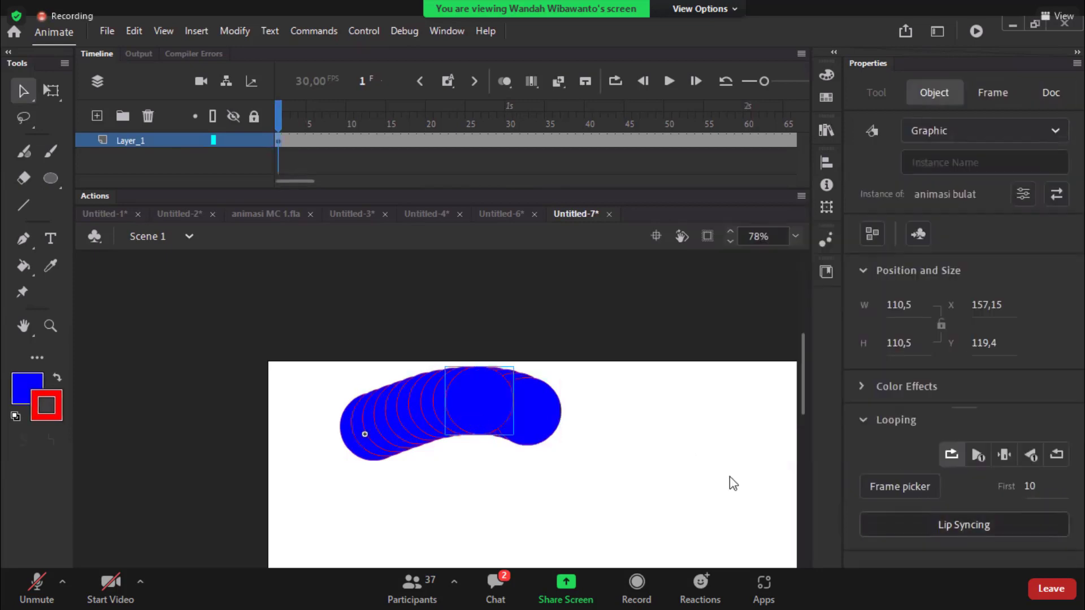
{"action": "left_click_drag", "start_coordinate": [1031, 490], "coordinate": [707, 463]}
{"action": "left_click", "coordinate": [707, 464]}
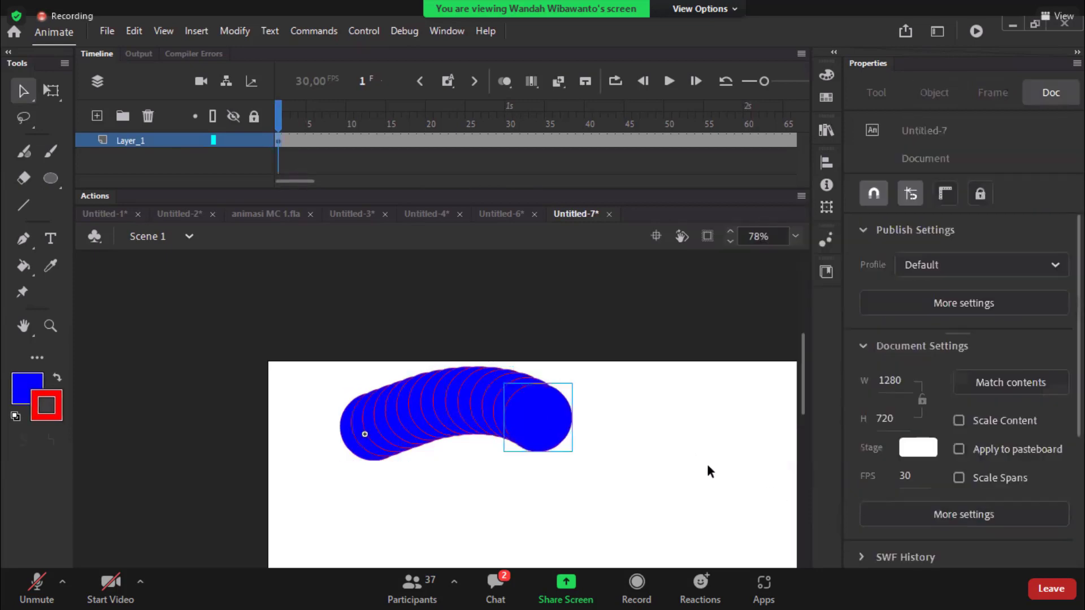
{"action": "right_click", "coordinate": [789, 308]}
{"action": "left_click", "coordinate": [764, 298]}
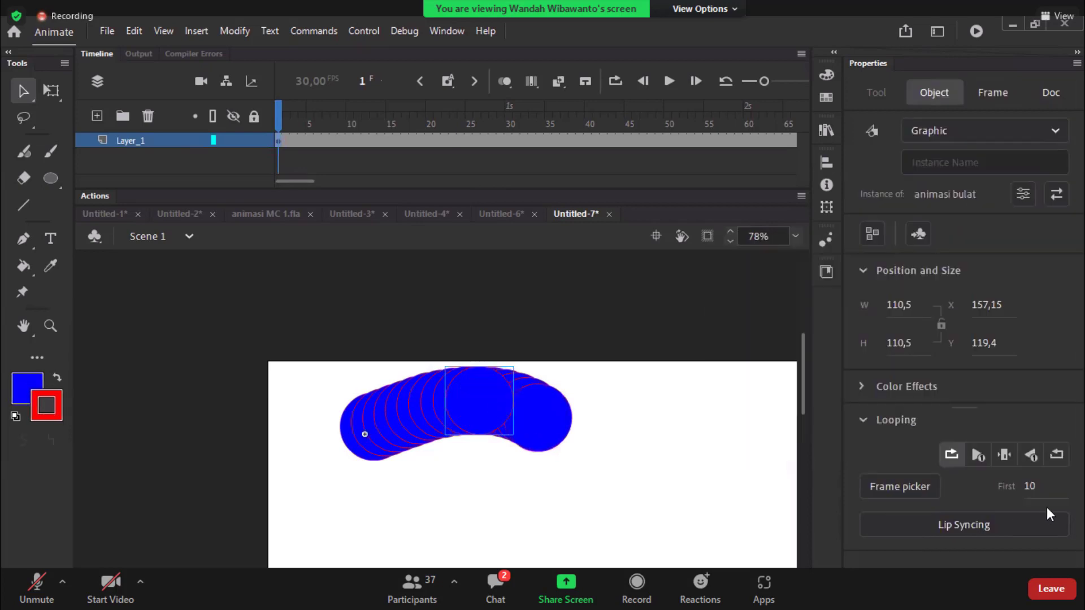
{"action": "left_click", "coordinate": [1033, 486]}
{"action": "type", "text": "16"}
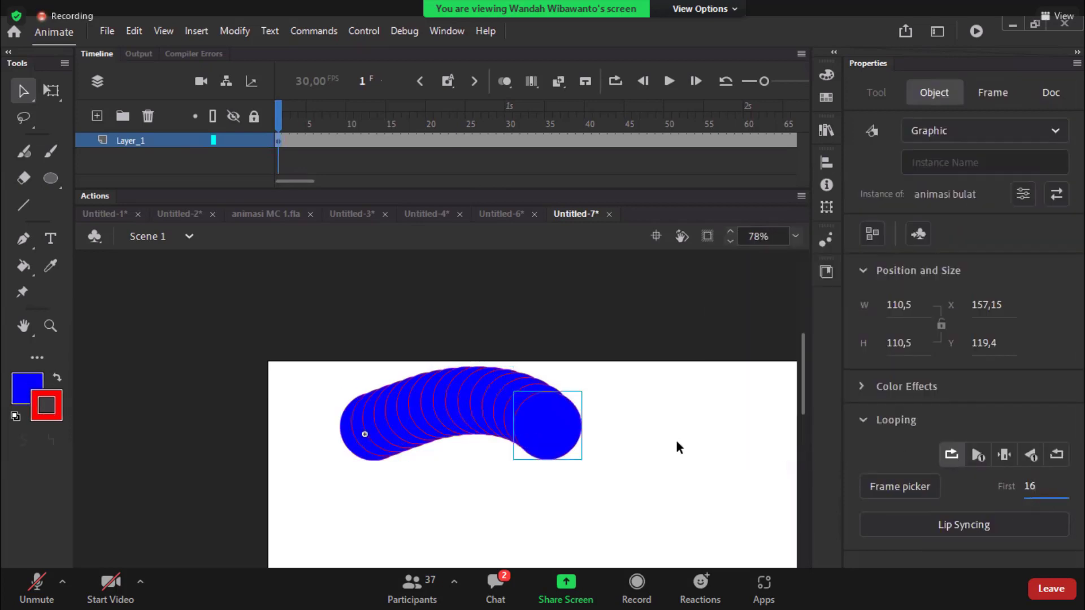
{"action": "left_click", "coordinate": [678, 444]}
{"action": "key", "text": "ctrl+Return"}
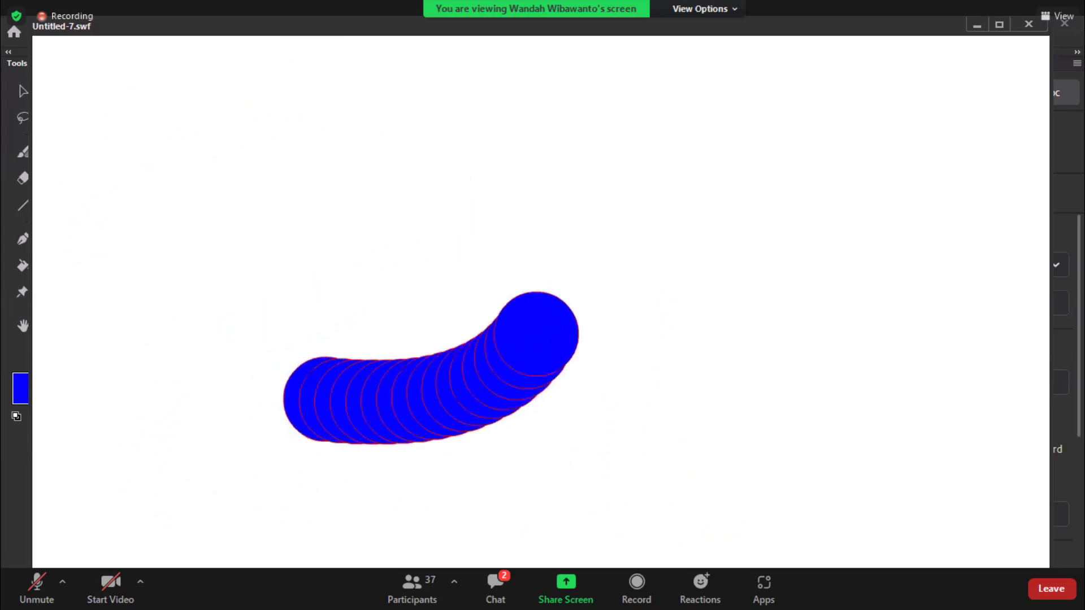
Step: Close the preview, clear the keyframe at frame 300, close the test movie and show the Library
{"action": "left_click", "coordinate": [1029, 25]}
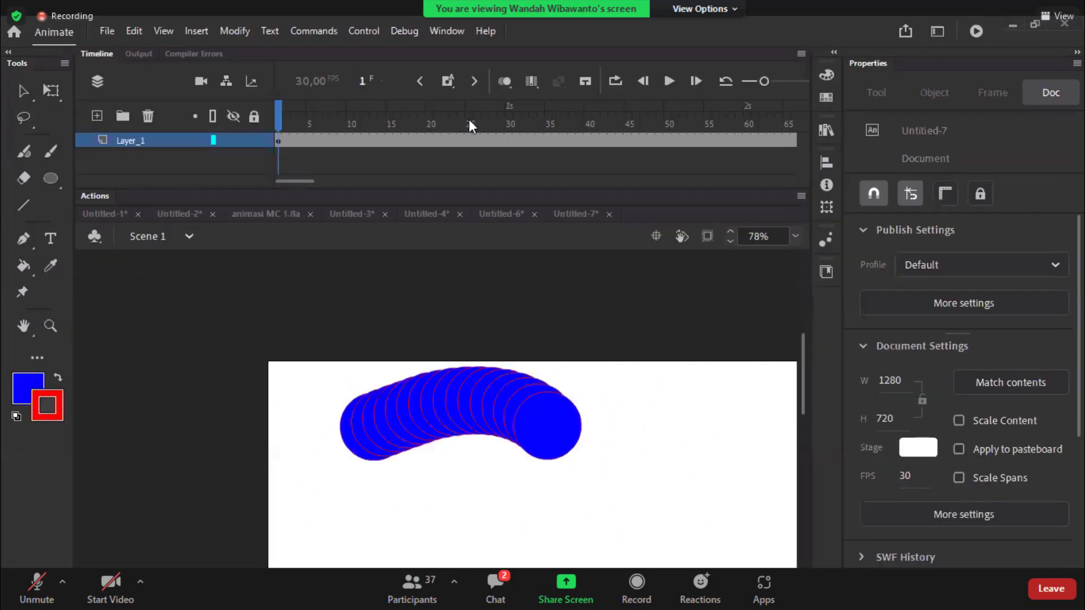
{"action": "left_click_drag", "start_coordinate": [294, 181], "coordinate": [459, 186]}
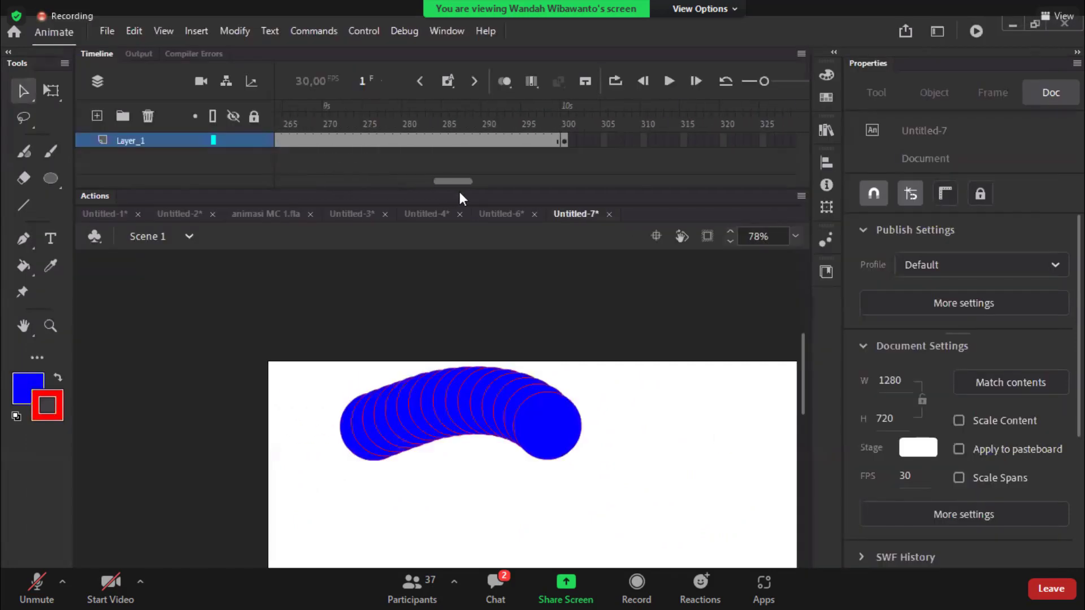
{"action": "left_click", "coordinate": [452, 144]}
{"action": "right_click", "coordinate": [452, 144]}
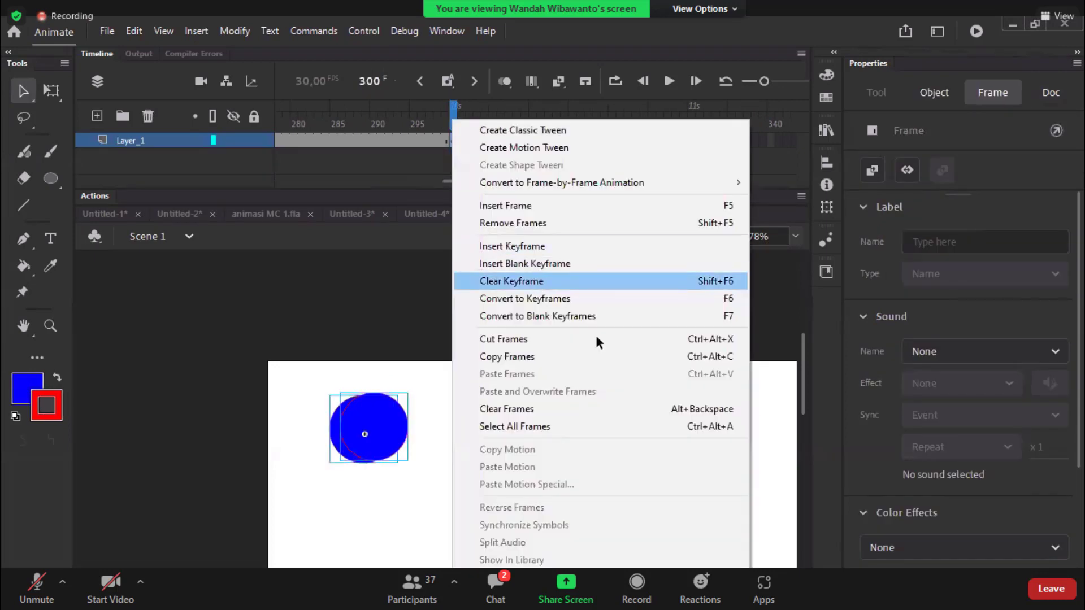
{"action": "left_click", "coordinate": [596, 337]}
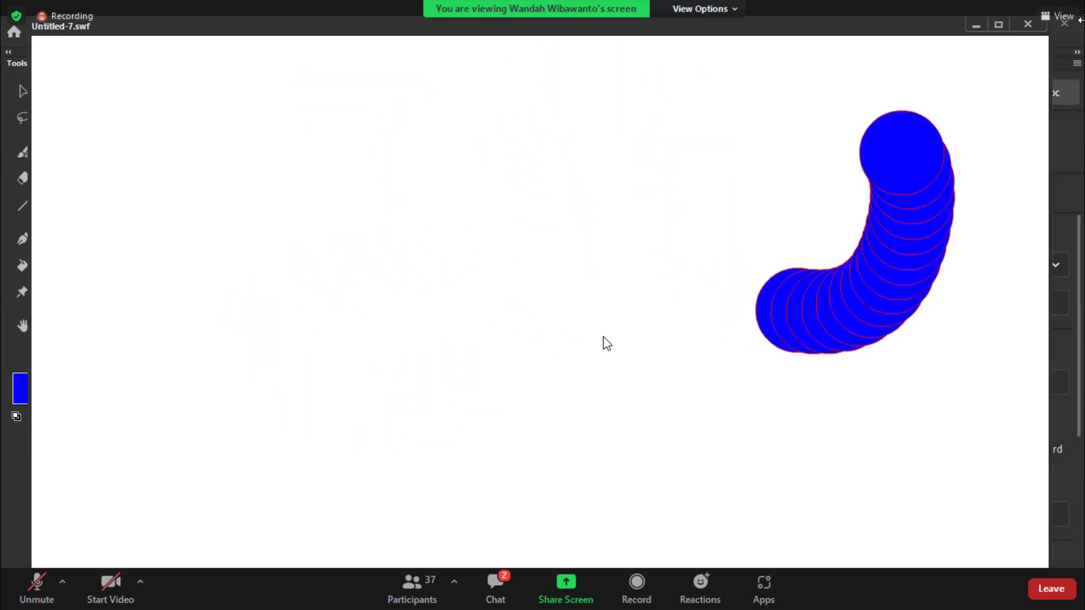
{"action": "left_click", "coordinate": [1028, 25]}
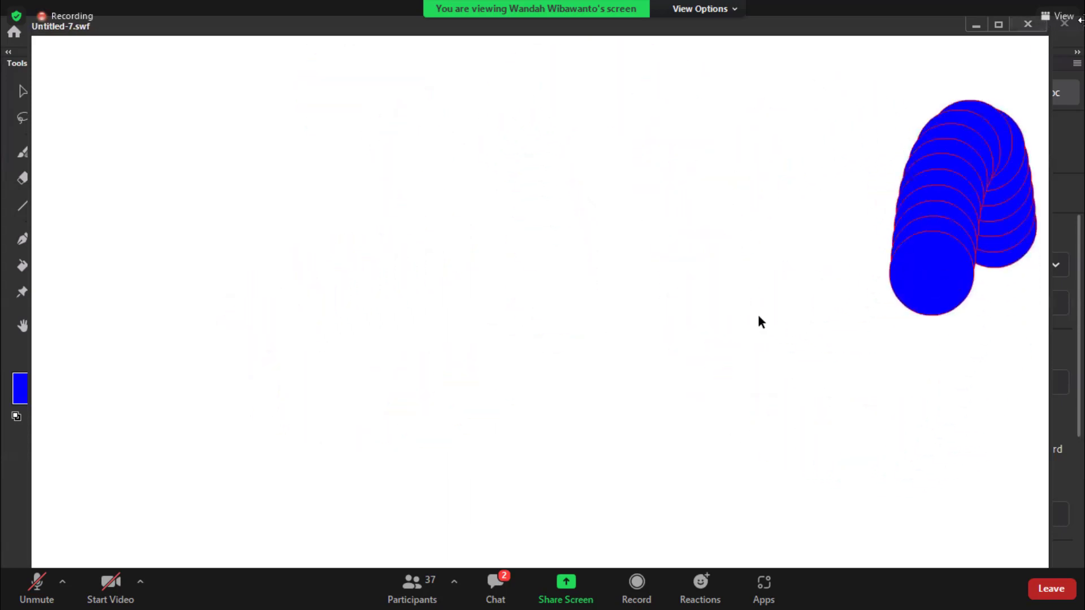
{"action": "left_click", "coordinate": [826, 130]}
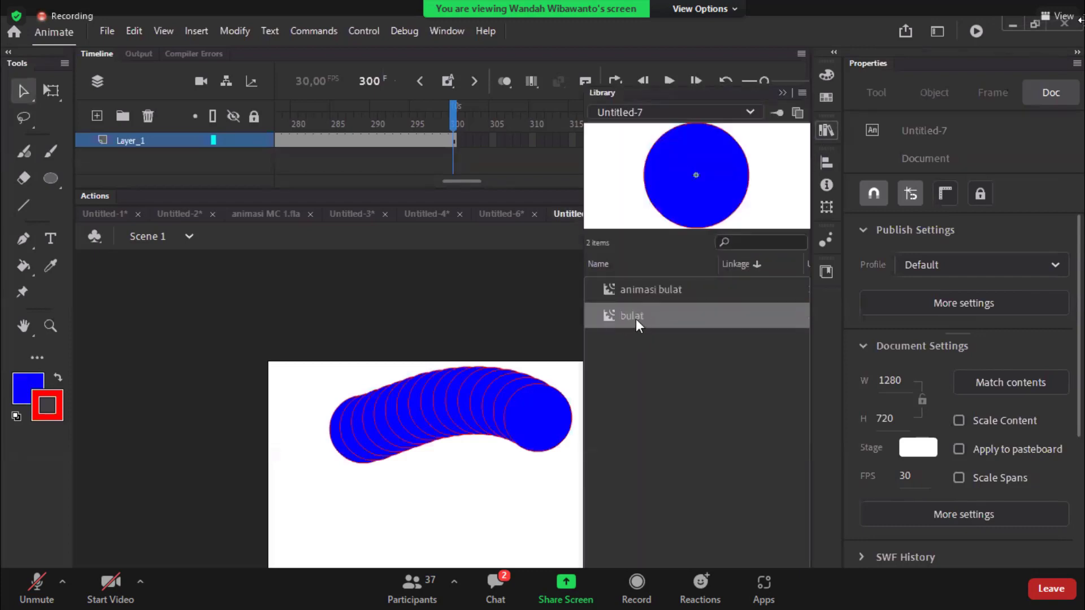
Step: Delete the red outline from the blue circle inside bulat and test-play the animation
{"action": "double_click", "coordinate": [607, 316]}
{"action": "key", "text": "z"}
{"action": "left_click_drag", "start_coordinate": [363, 364], "coordinate": [547, 472]}
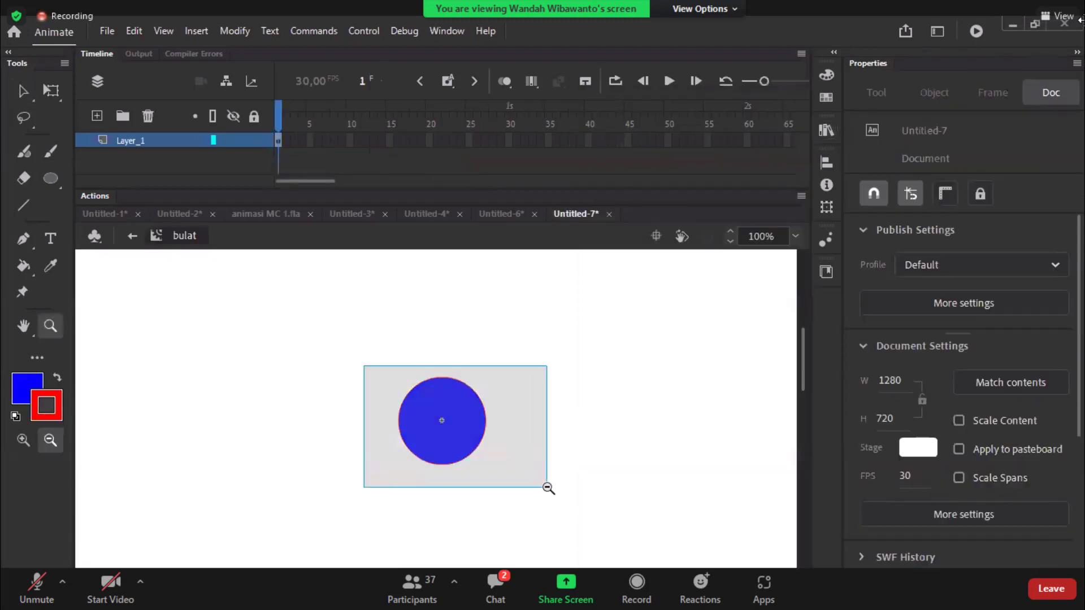
{"action": "key", "text": "v"}
{"action": "left_click", "coordinate": [523, 412]}
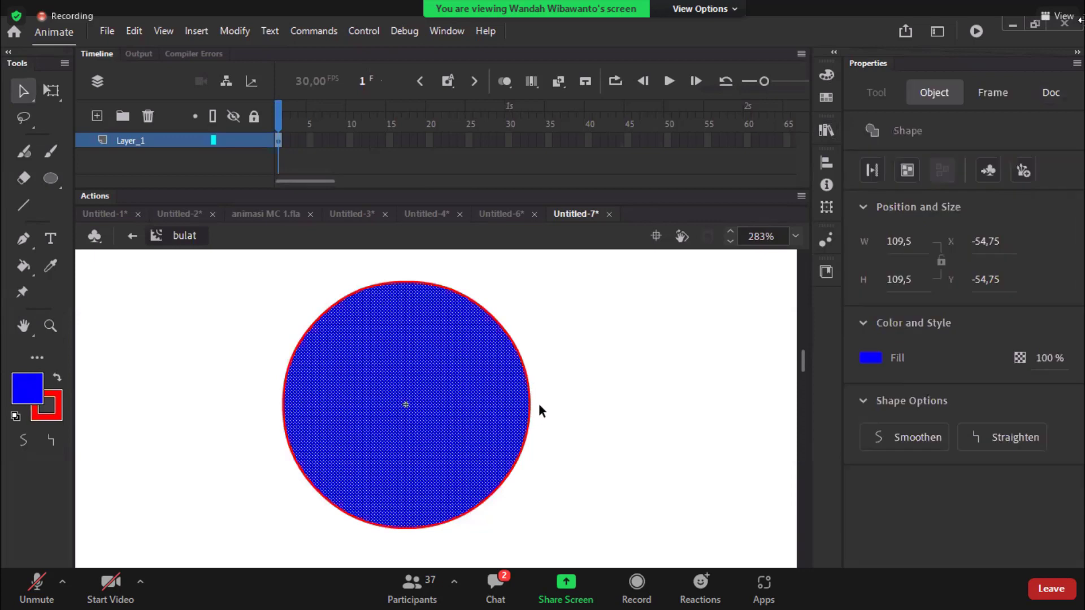
{"action": "left_click", "coordinate": [513, 352]}
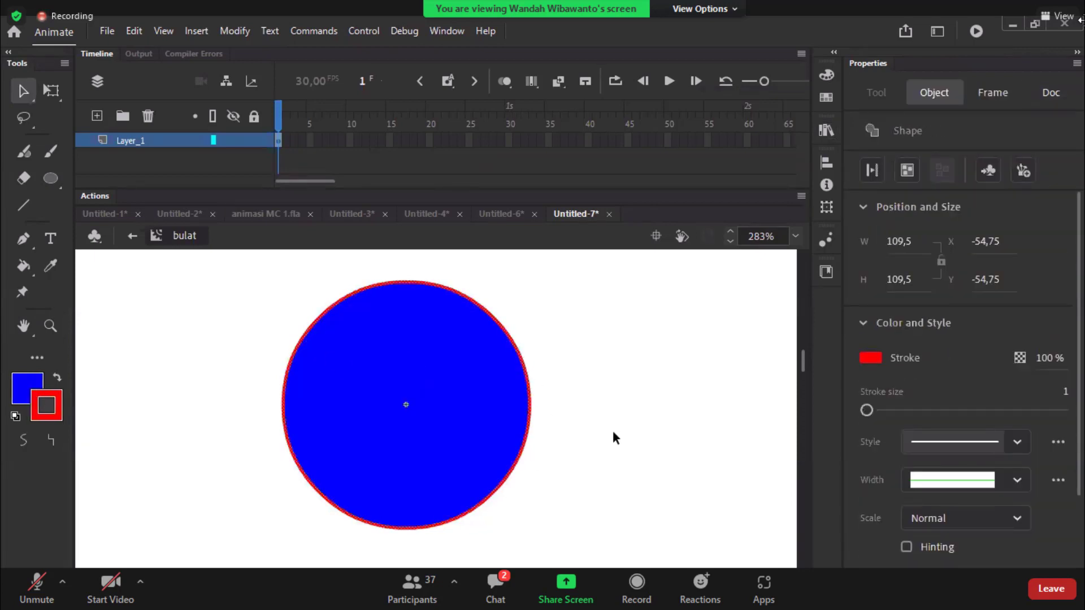
{"action": "key", "text": "Delete"}
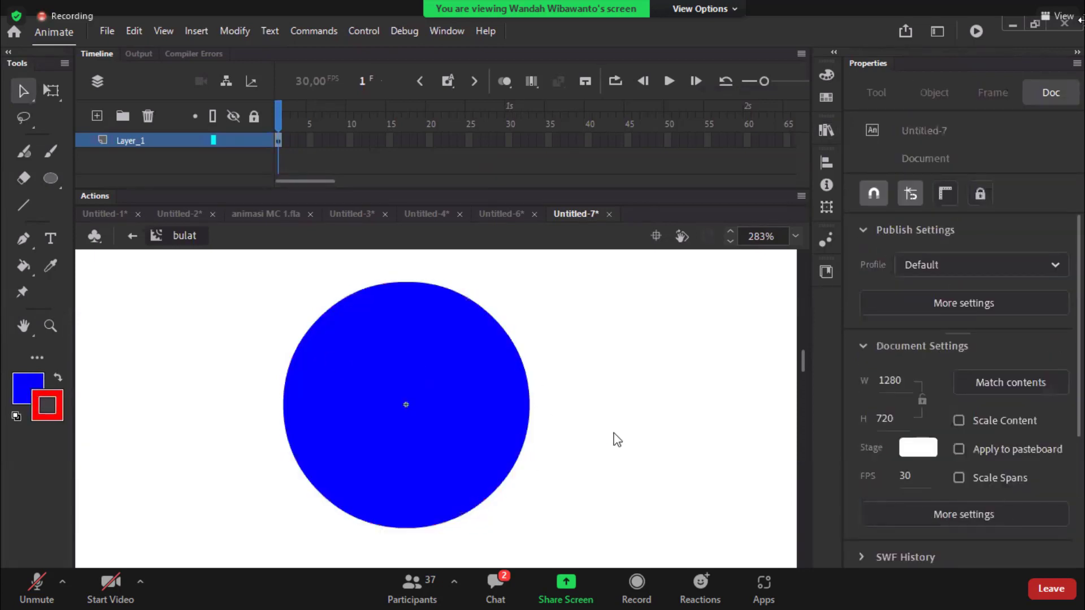
{"action": "key", "text": "ctrl+Return"}
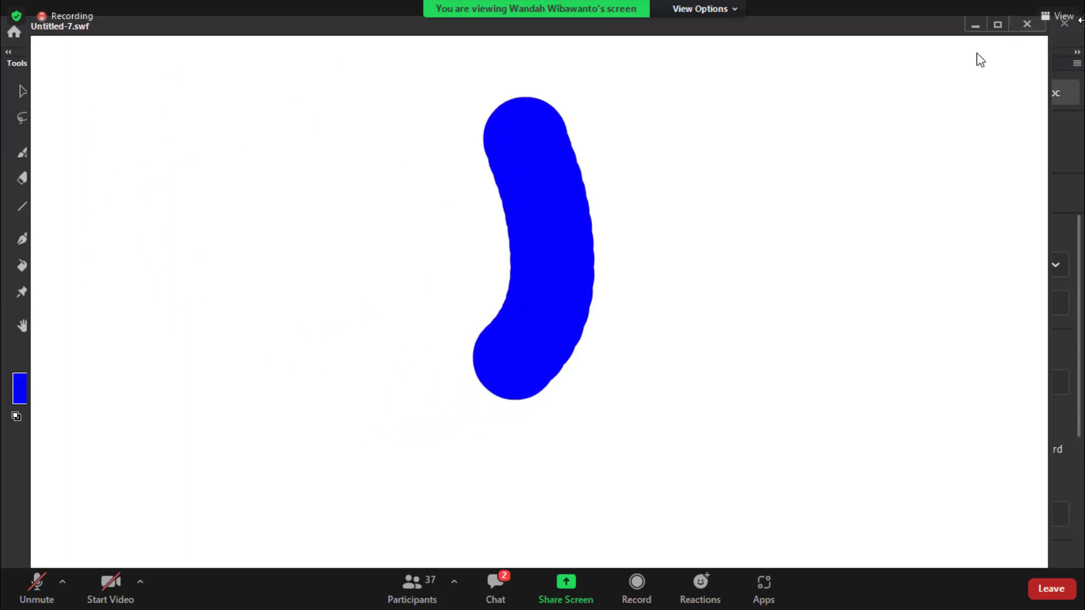
Step: Set the fill to a radial gradient with a light-green inner stop
{"action": "left_click", "coordinate": [1027, 23]}
{"action": "left_click", "coordinate": [826, 74]}
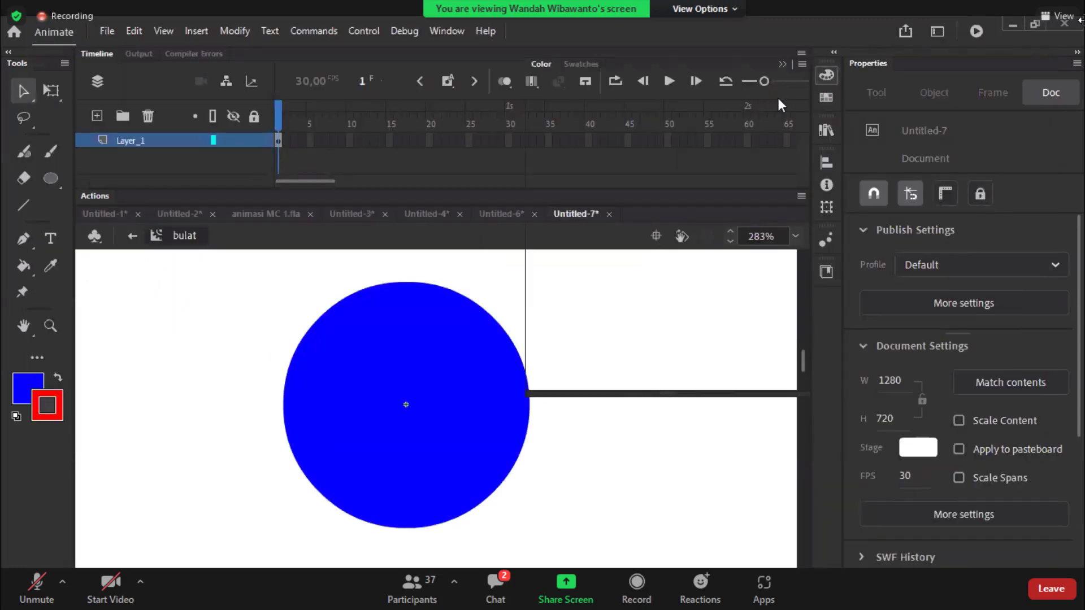
{"action": "left_click", "coordinate": [545, 95]}
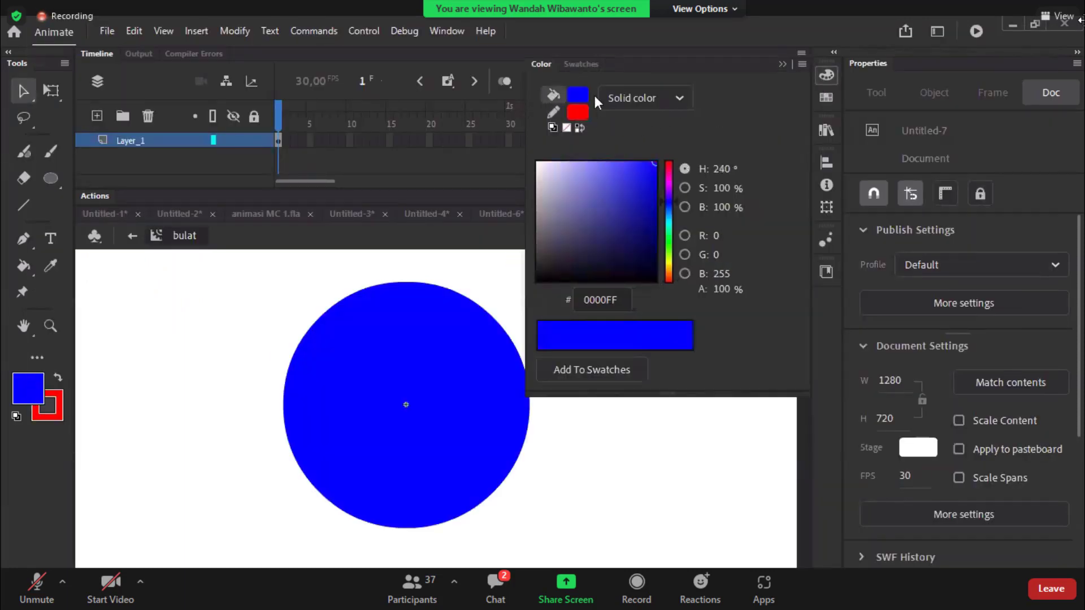
{"action": "left_click", "coordinate": [644, 98]}
{"action": "left_click", "coordinate": [647, 205]}
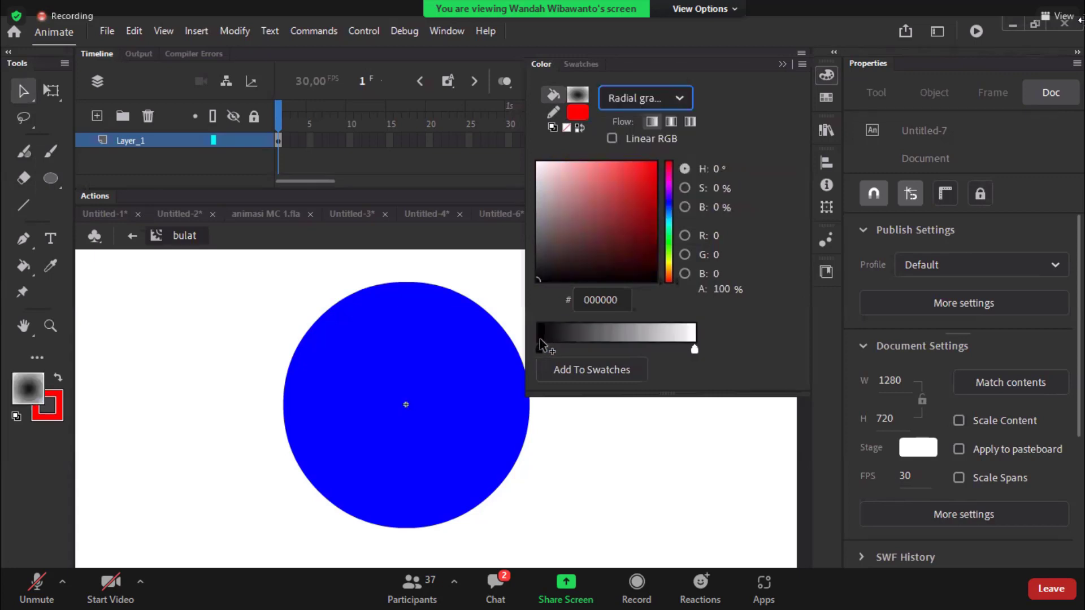
{"action": "left_click", "coordinate": [553, 177]}
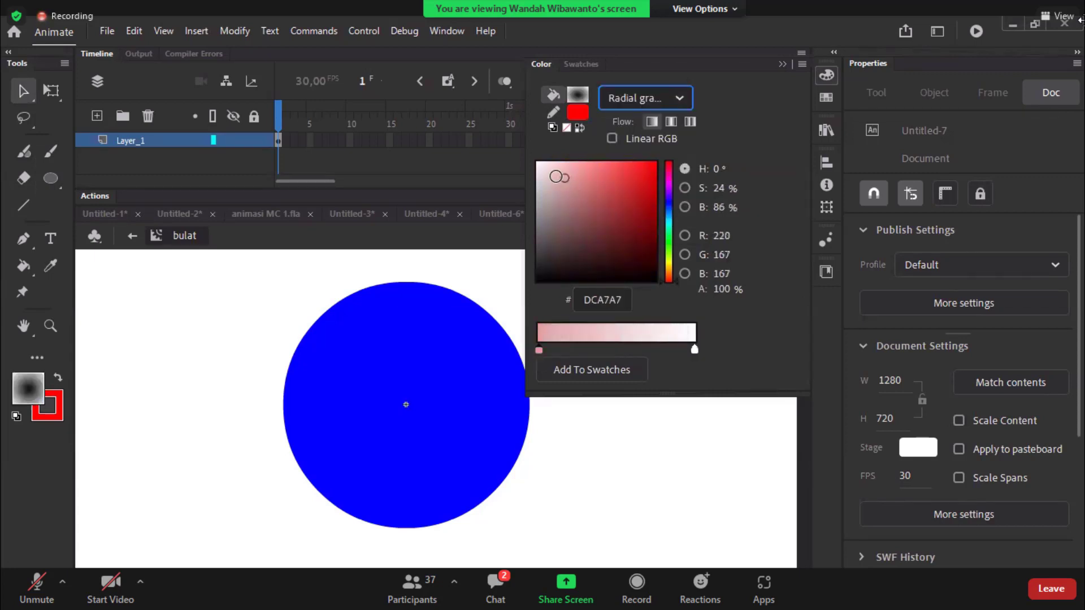
{"action": "left_click", "coordinate": [669, 242]}
{"action": "left_click", "coordinate": [604, 184]}
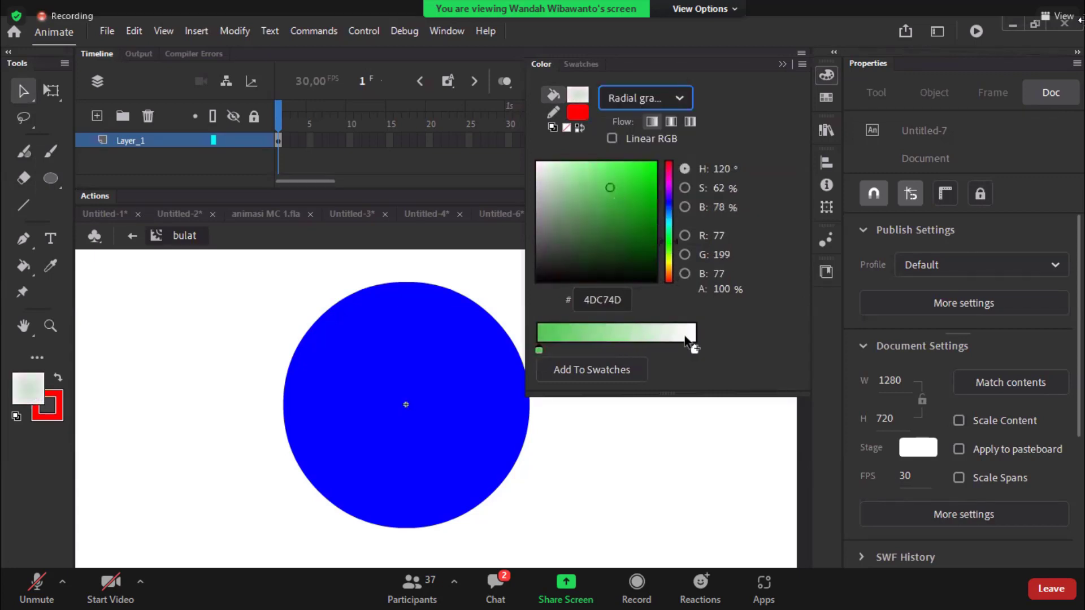
Step: Make the outer stop dark green 0E3701 and bucket-fill the circle, highlight at upper left
{"action": "left_click", "coordinate": [694, 350]}
{"action": "left_click", "coordinate": [670, 253]}
{"action": "left_click_drag", "start_coordinate": [637, 224], "coordinate": [653, 256]}
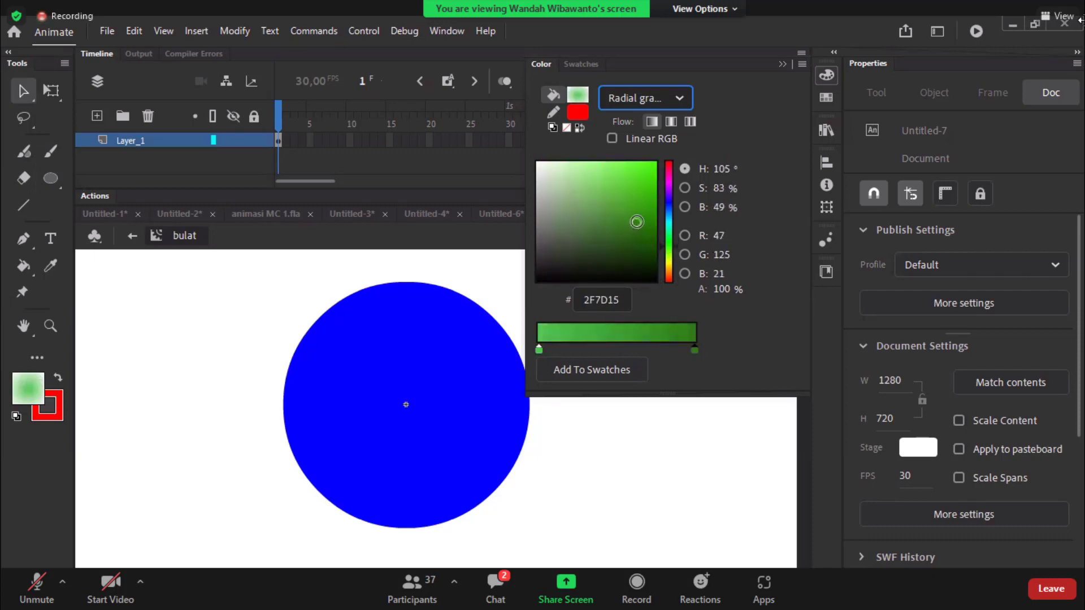
{"action": "left_click", "coordinate": [23, 266]}
{"action": "left_click", "coordinate": [369, 351]}
{"action": "left_click", "coordinate": [364, 333]}
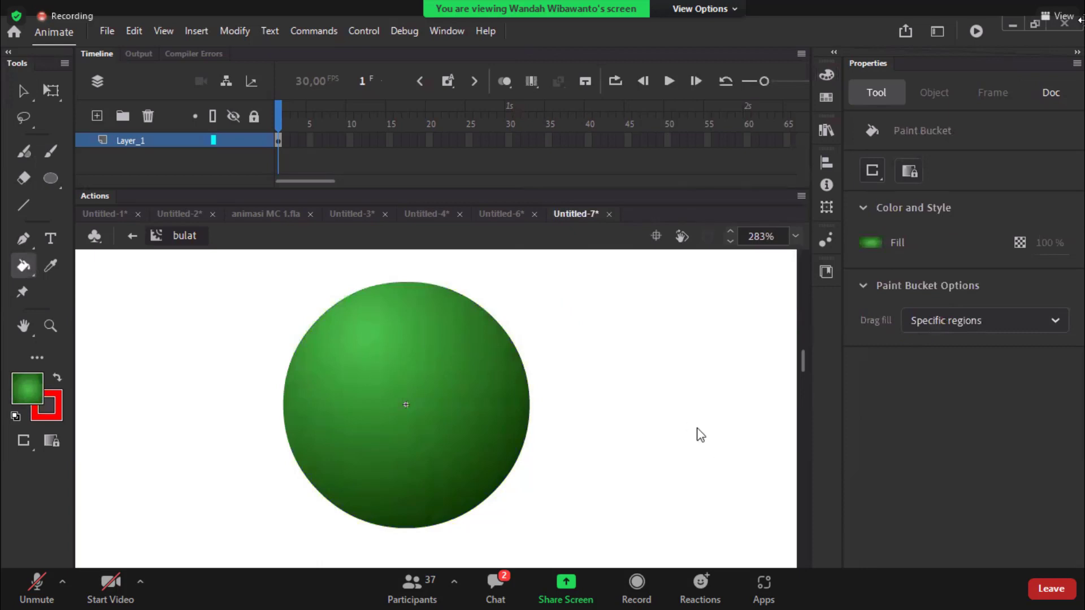
{"action": "key", "text": "ctrl+Return"}
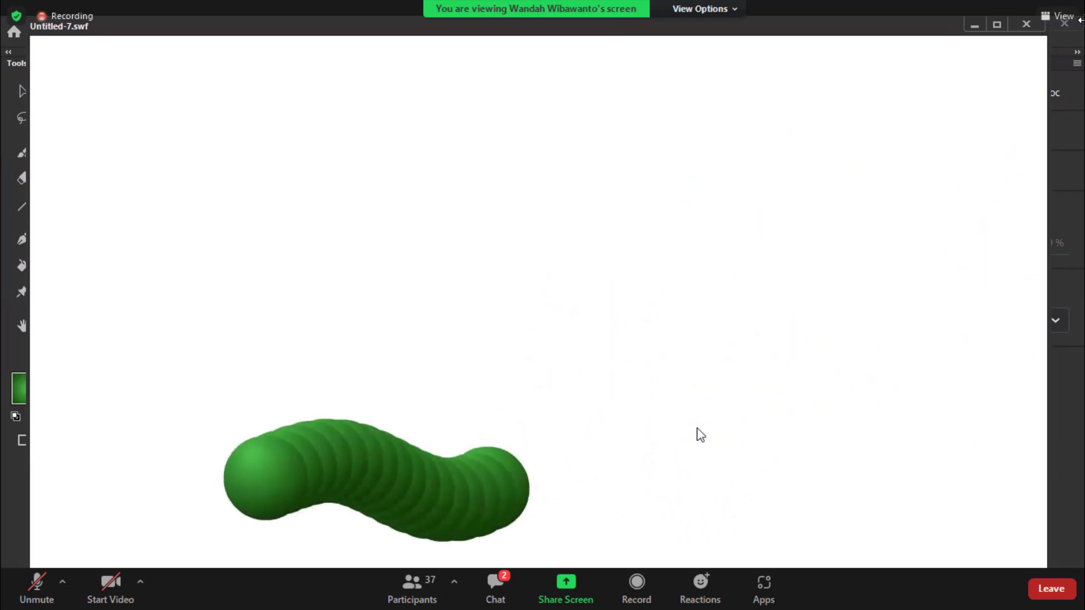
{"action": "left_click", "coordinate": [1025, 23]}
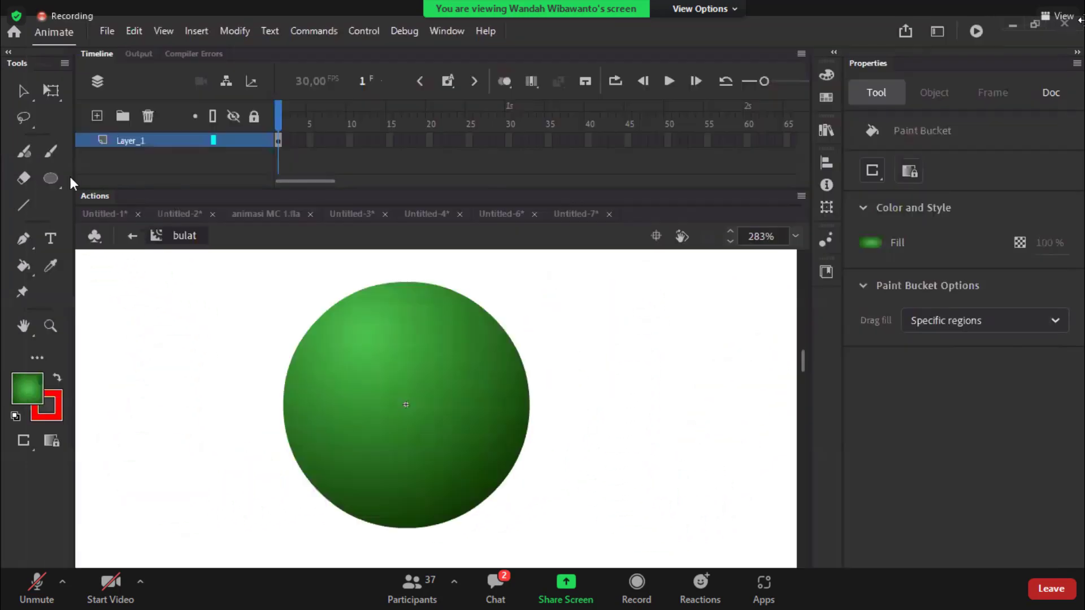
{"action": "left_click", "coordinate": [22, 206]}
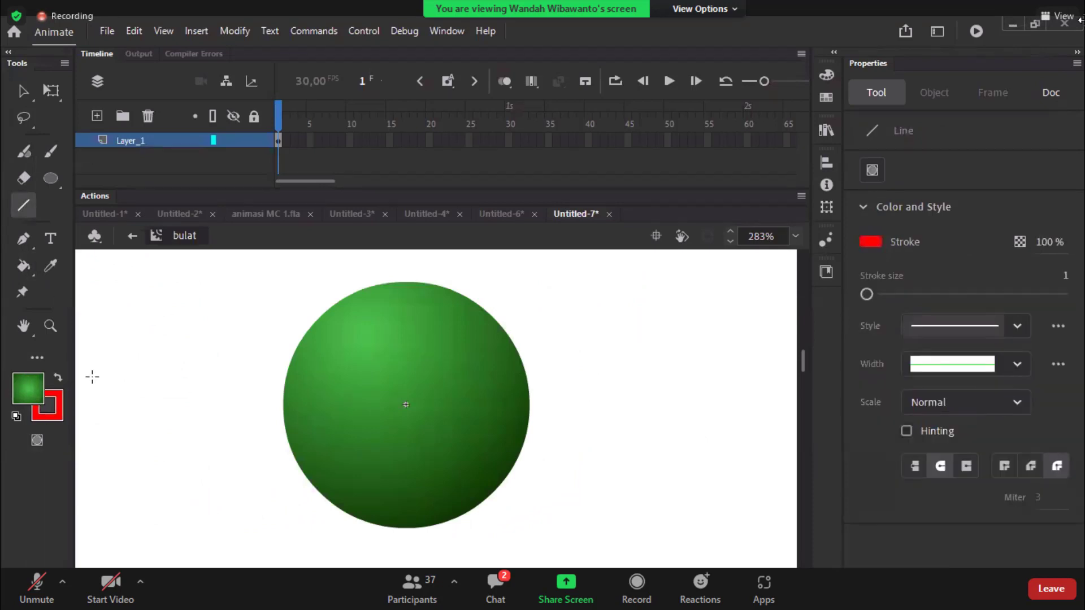
{"action": "left_click_drag", "start_coordinate": [518, 357], "coordinate": [668, 307]}
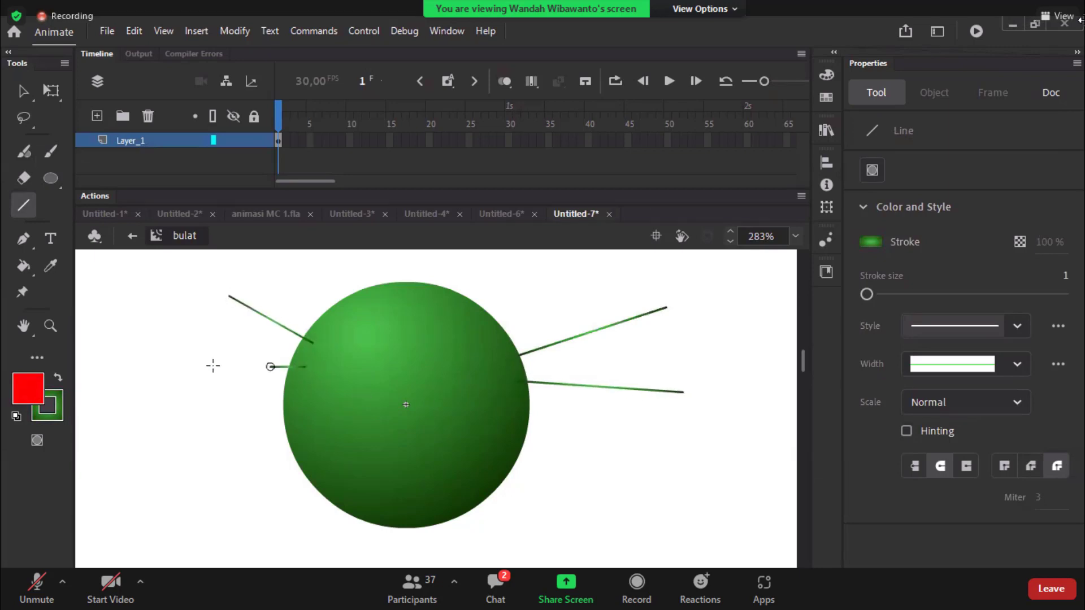
{"action": "left_click_drag", "start_coordinate": [213, 366], "coordinate": [148, 375]}
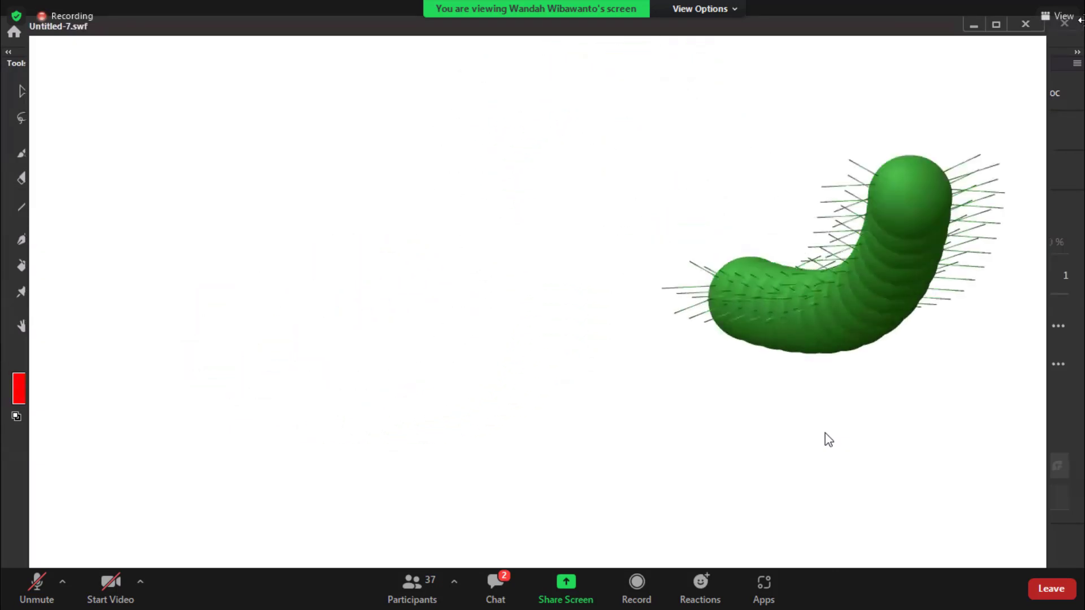
{"action": "left_click", "coordinate": [1025, 24]}
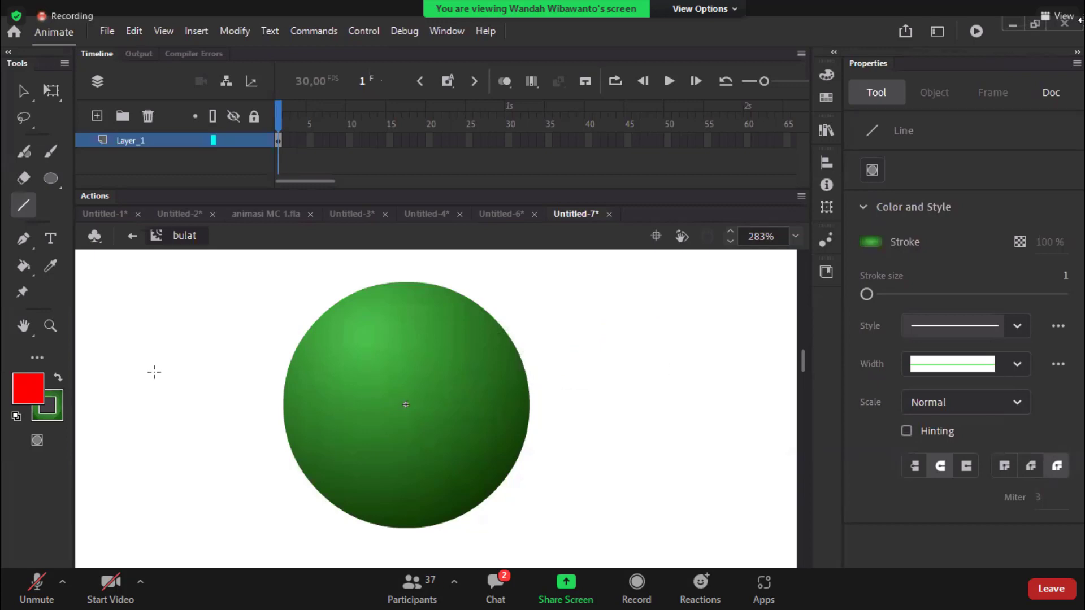
Step: Use dark grey #333333 for the spike lines and test-play the spiky ball twice
{"action": "left_click", "coordinate": [57, 410]}
{"action": "left_click", "coordinate": [113, 241]}
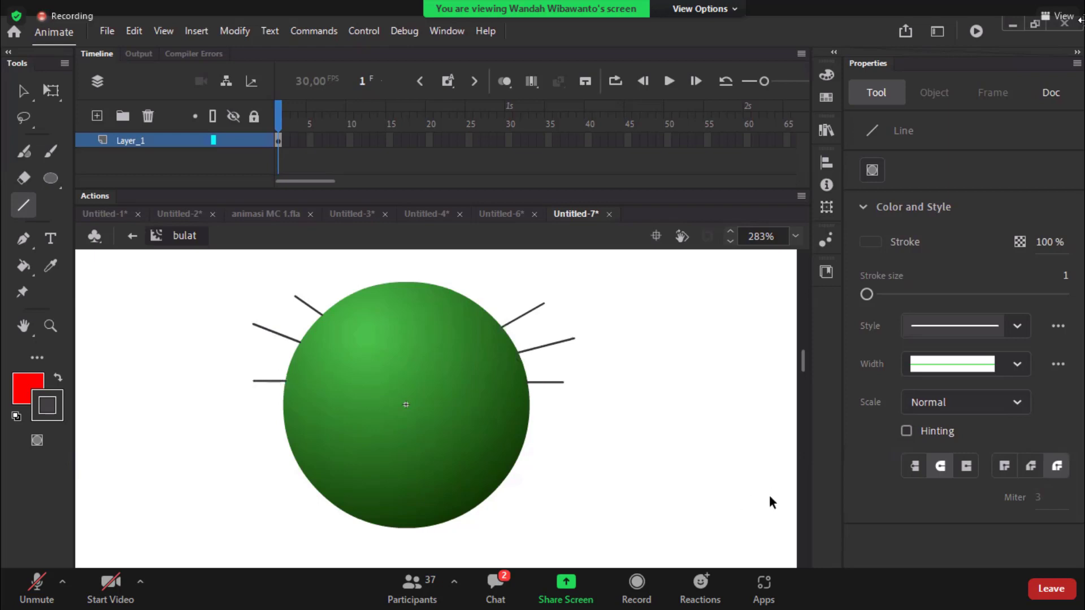
{"action": "key", "text": "ctrl+Return"}
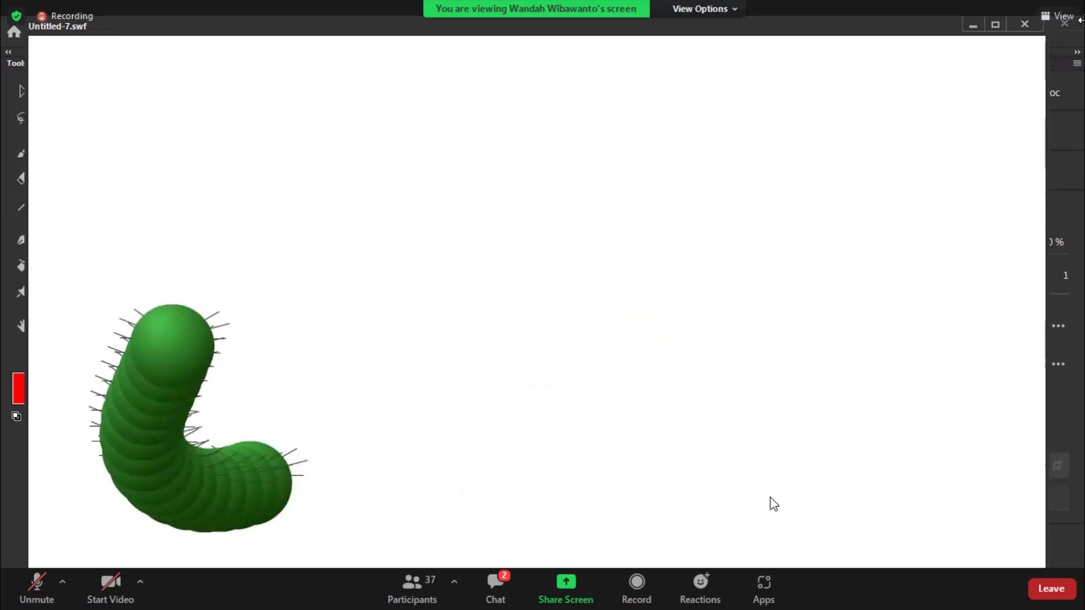
{"action": "left_click", "coordinate": [1024, 23]}
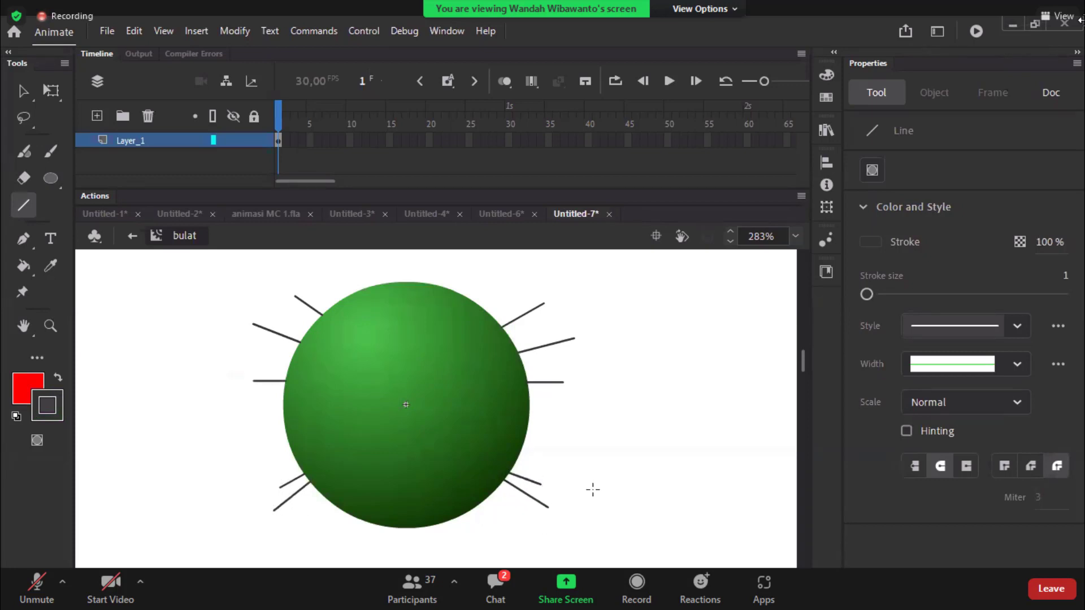
{"action": "key", "text": "ctrl+Return"}
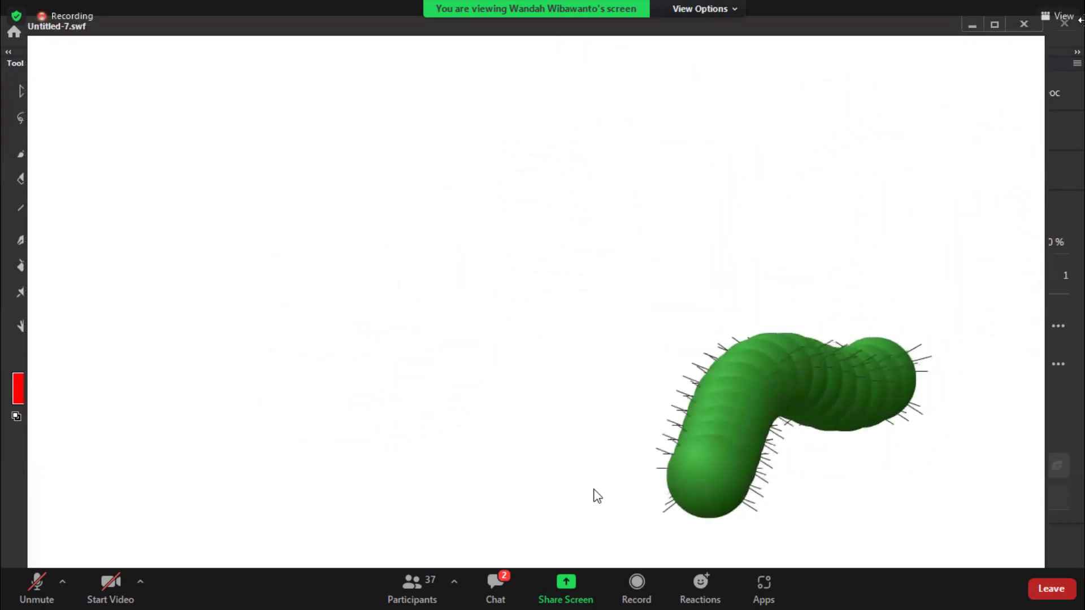
{"action": "left_click", "coordinate": [1023, 24]}
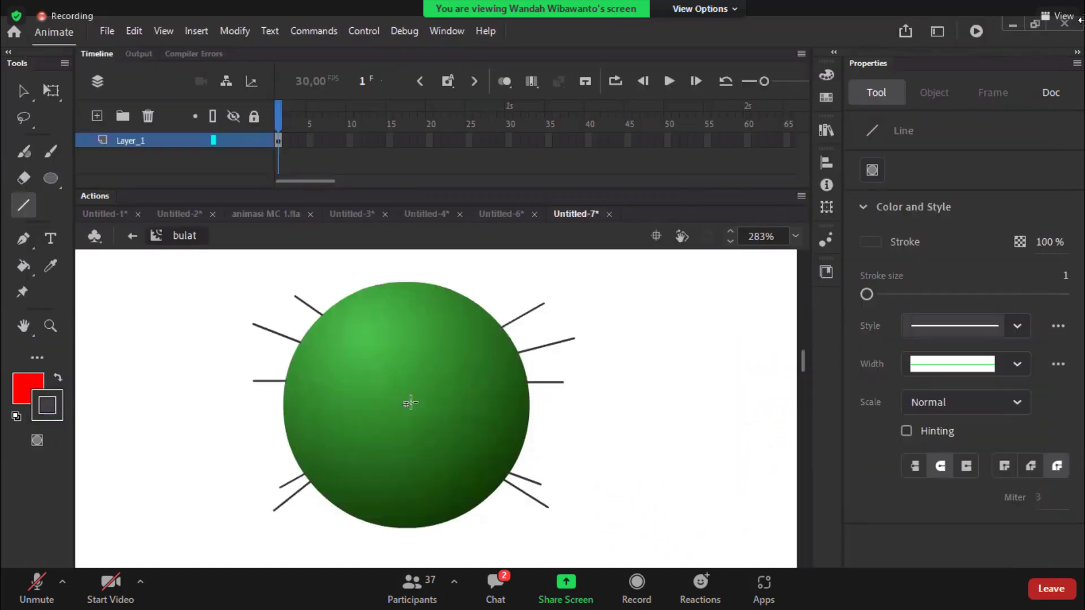
Step: Brush two edge patches, fill them red, and delete their outlines
{"action": "key", "text": "y"}
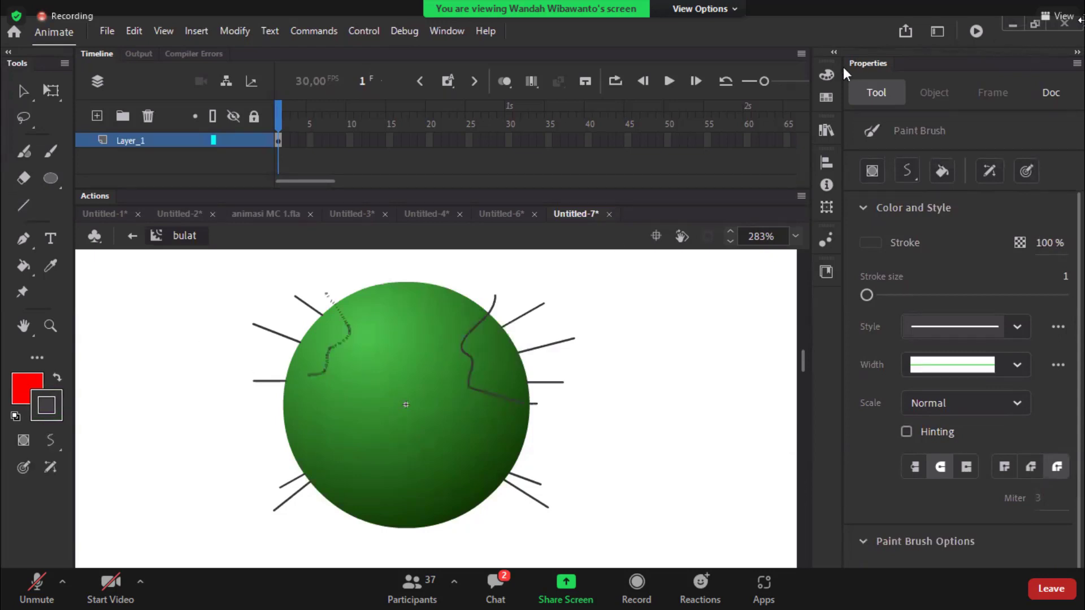
{"action": "key", "text": "ctrl+shift+F9"}
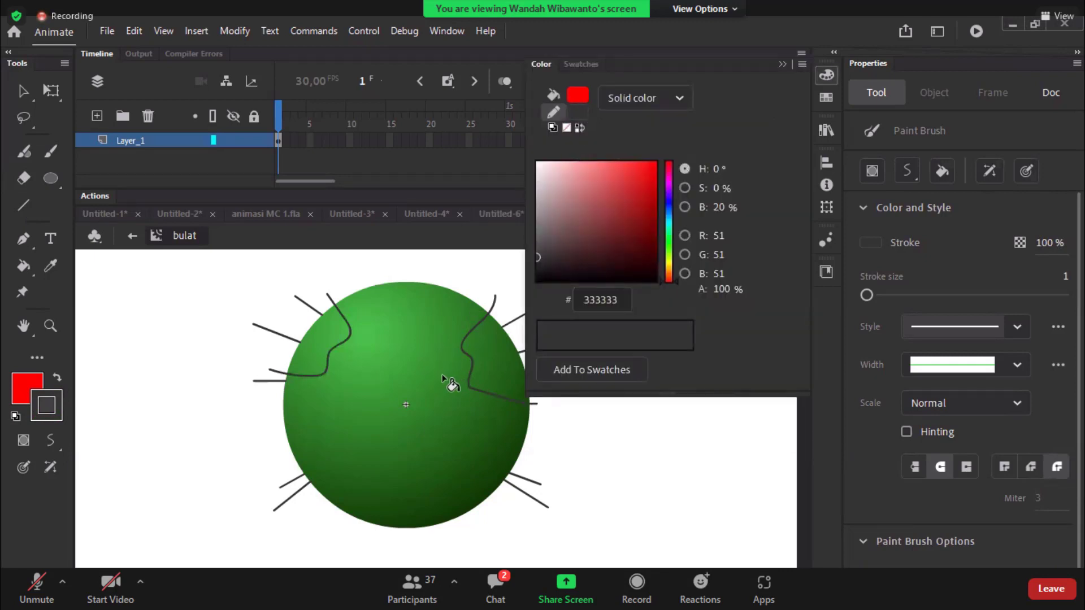
{"action": "key", "text": "k"}
{"action": "left_click", "coordinate": [489, 365]}
{"action": "left_click", "coordinate": [340, 336]}
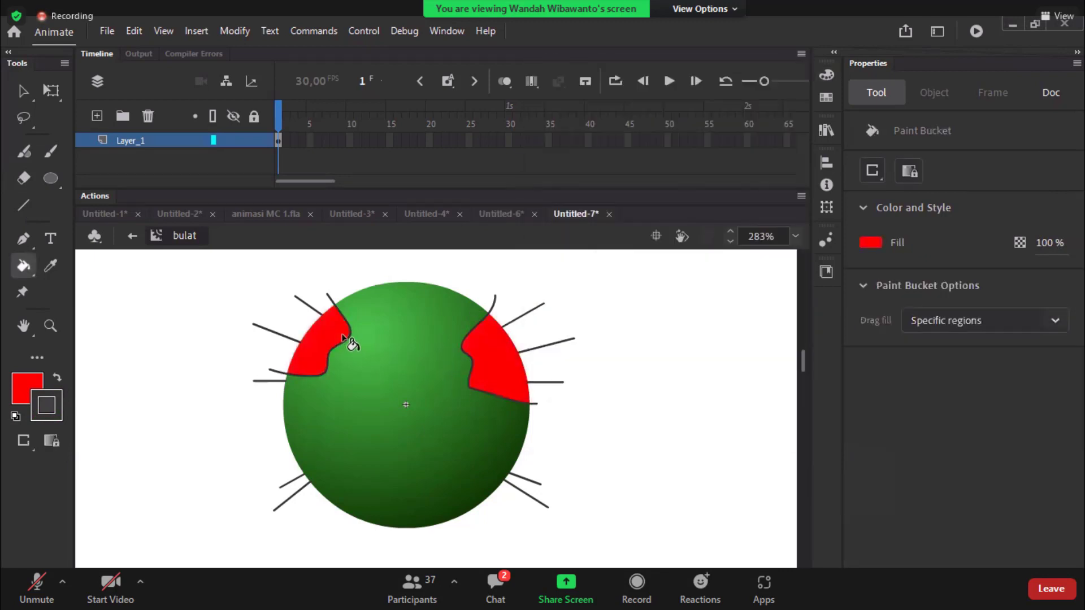
{"action": "key", "text": "v"}
{"action": "left_click", "coordinate": [351, 331]}
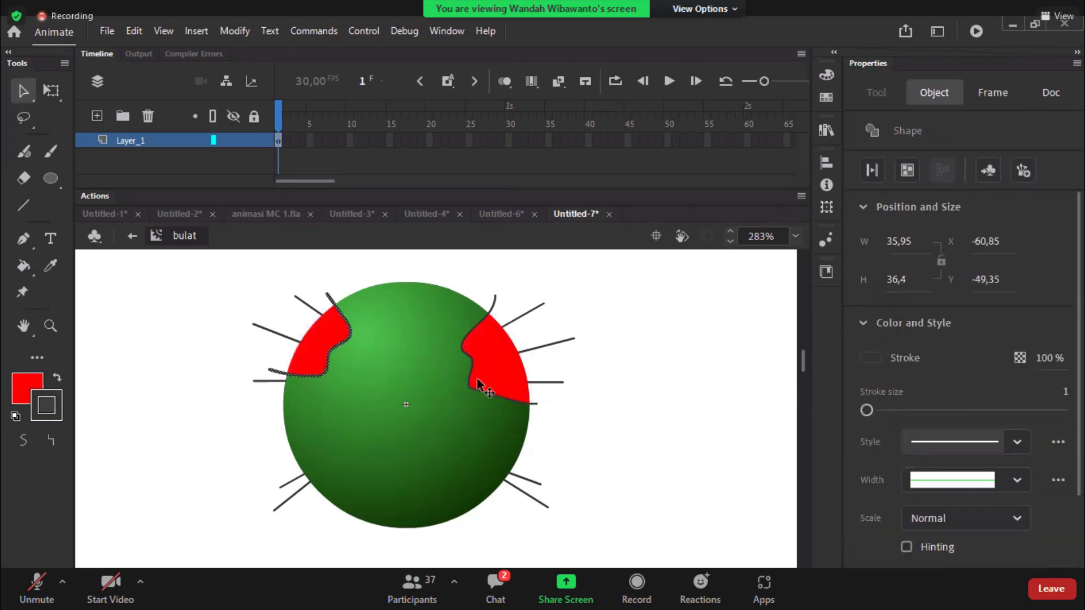
{"action": "key", "text": "Delete"}
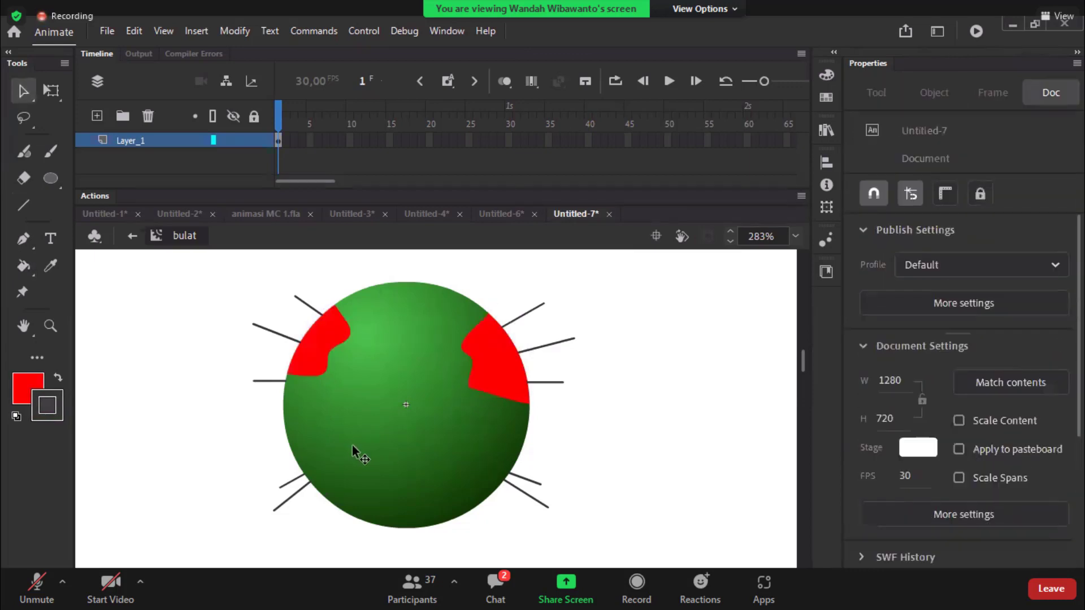
Step: Brush the lower patch outlines and mix a pale green colour
{"action": "key", "text": "y"}
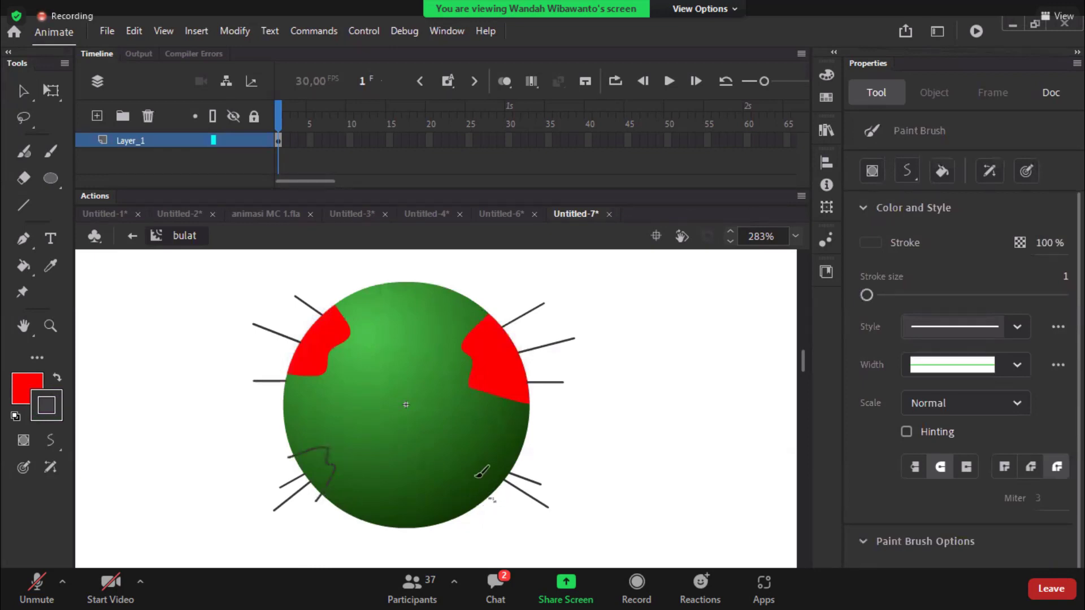
{"action": "key", "text": "v"}
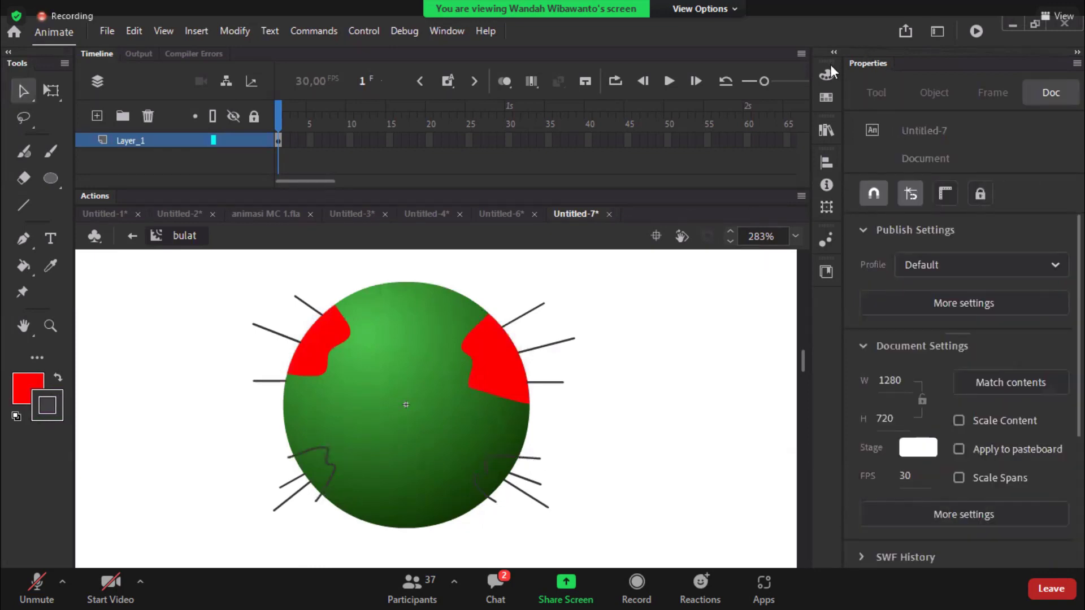
{"action": "left_click", "coordinate": [826, 74]}
{"action": "left_click", "coordinate": [668, 249]}
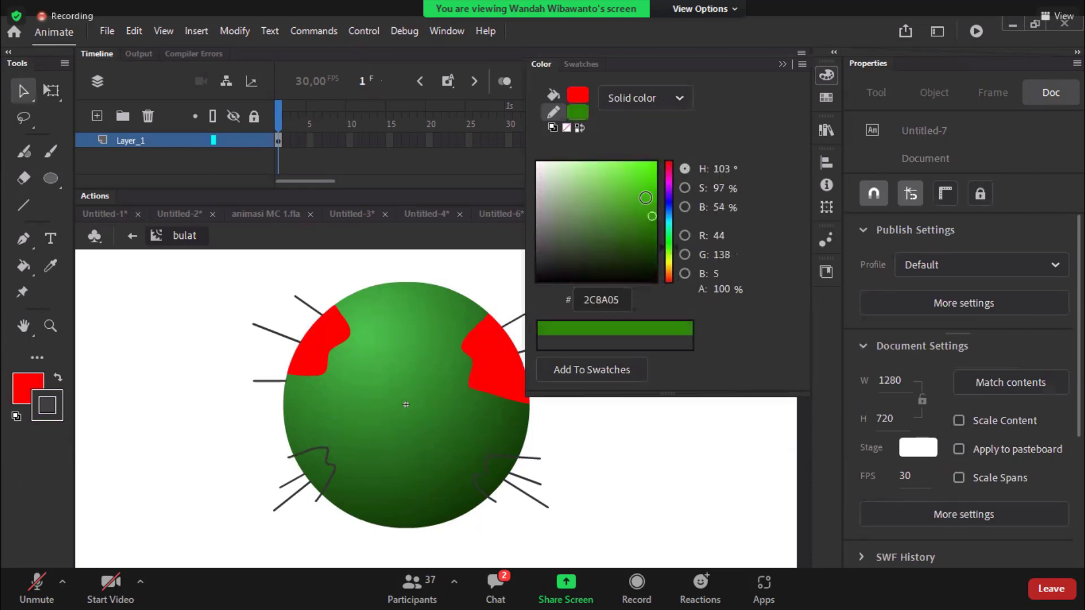
{"action": "left_click_drag", "start_coordinate": [653, 216], "coordinate": [597, 184]}
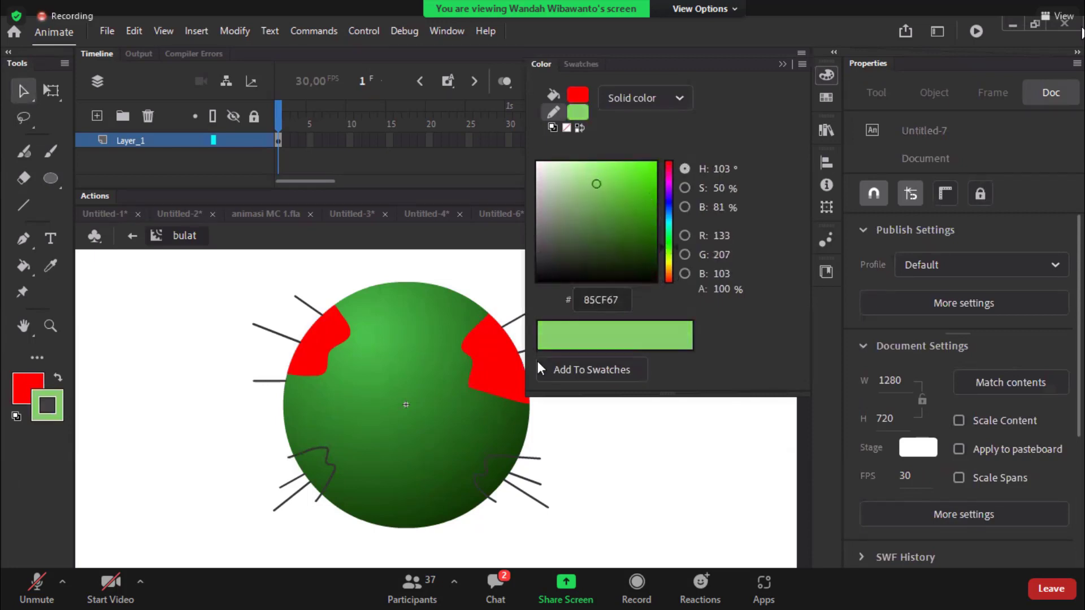
Step: Fill the lower-left and lower-right patches light green, undoing an accidental red fill
{"action": "key", "text": "k"}
{"action": "left_click", "coordinate": [506, 469]}
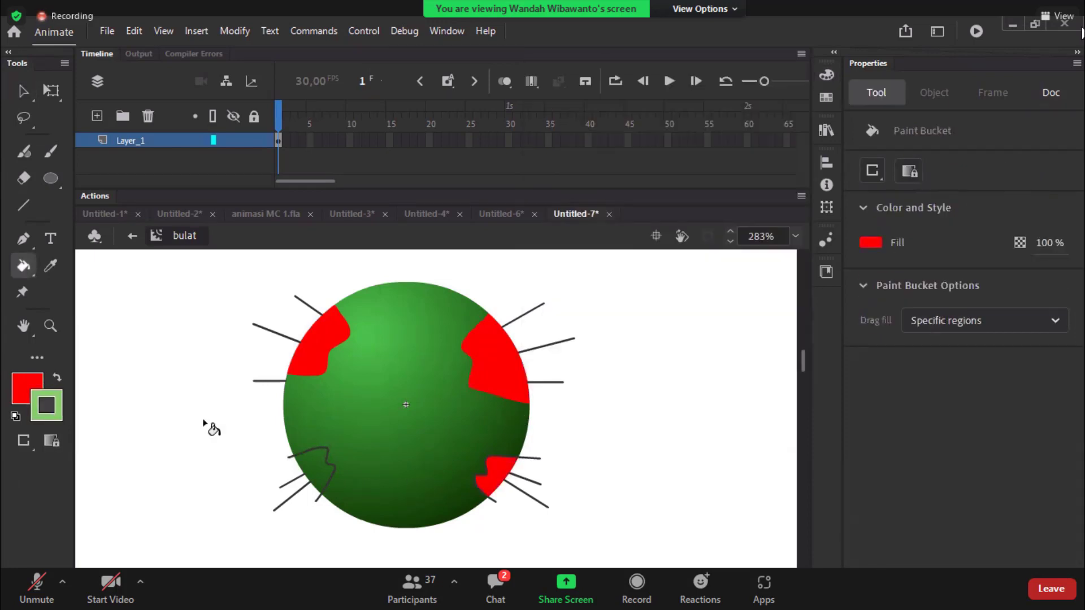
{"action": "key", "text": "ctrl+z"}
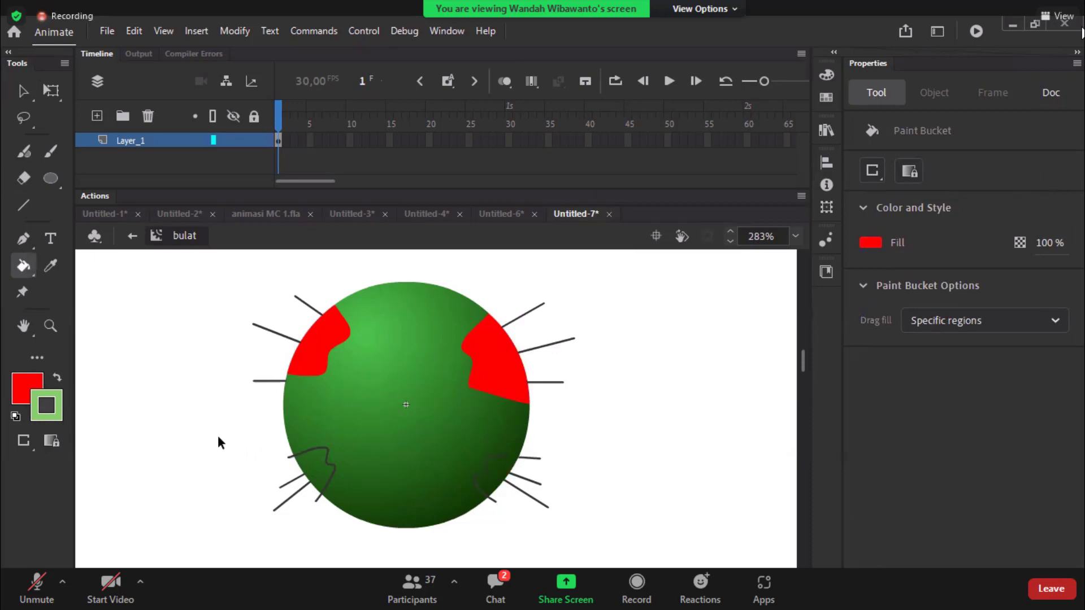
{"action": "left_click", "coordinate": [57, 377]}
{"action": "left_click", "coordinate": [494, 479]}
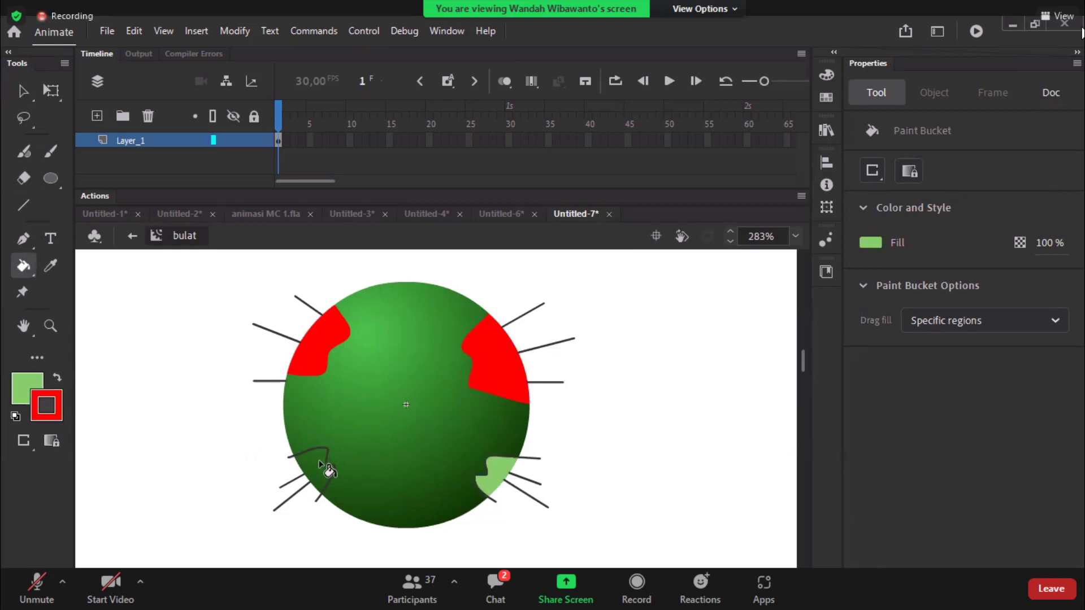
{"action": "left_click", "coordinate": [321, 464]}
Step: Delete both lower patch outlines and test-play the caterpillar animation
{"action": "key", "text": "v"}
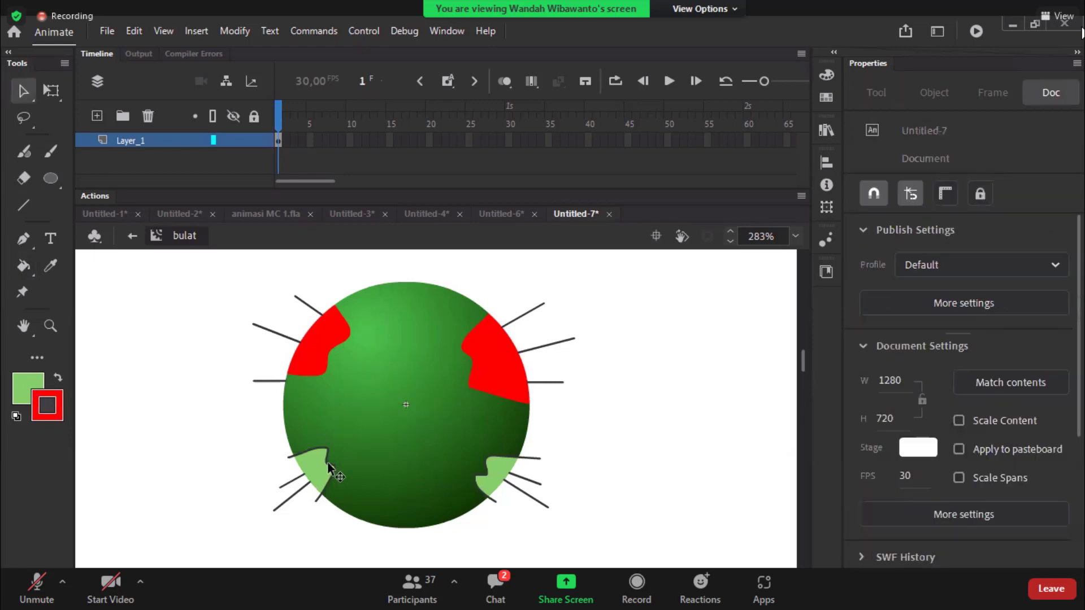
{"action": "double_click", "coordinate": [327, 464]}
{"action": "key", "text": "Delete"}
{"action": "double_click", "coordinate": [487, 472]}
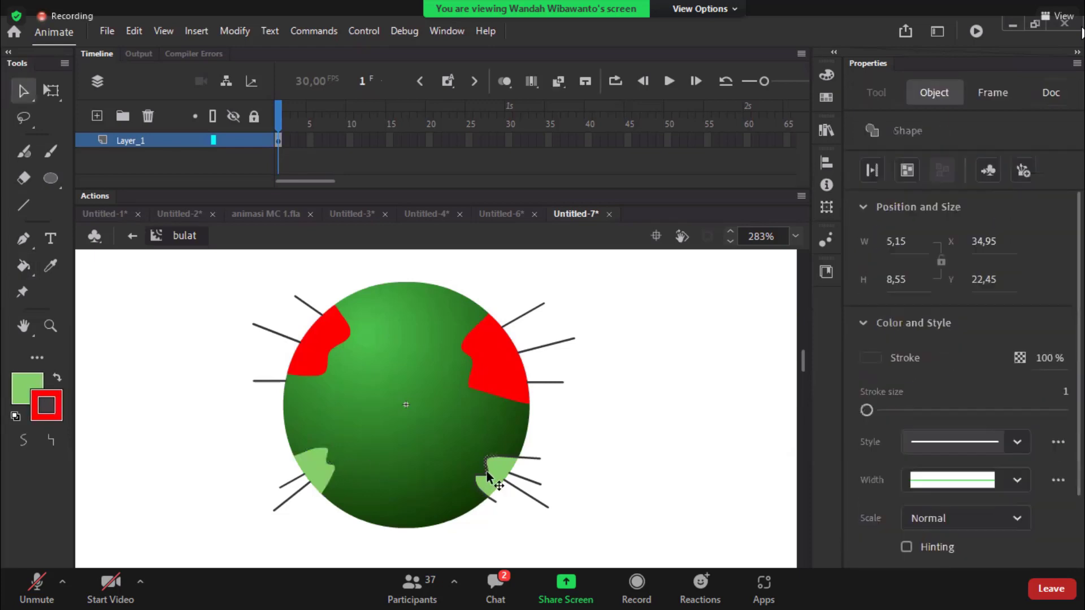
{"action": "key", "text": "Delete"}
{"action": "key", "text": "ctrl+Return"}
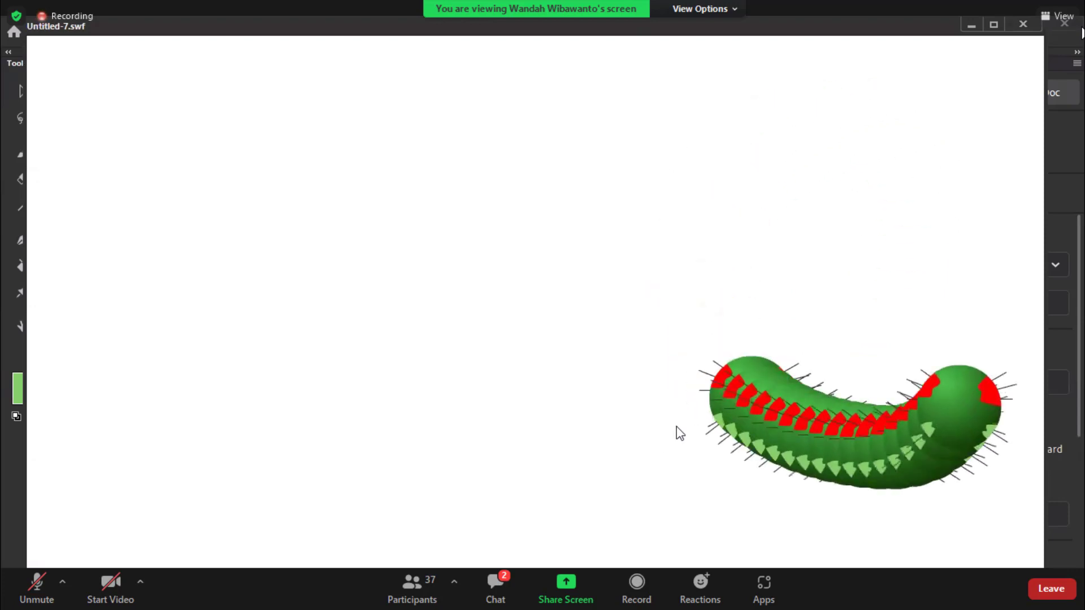
Step: Select both bright-red top patches and darken them to dark red
{"action": "key", "text": "ctrl+w"}
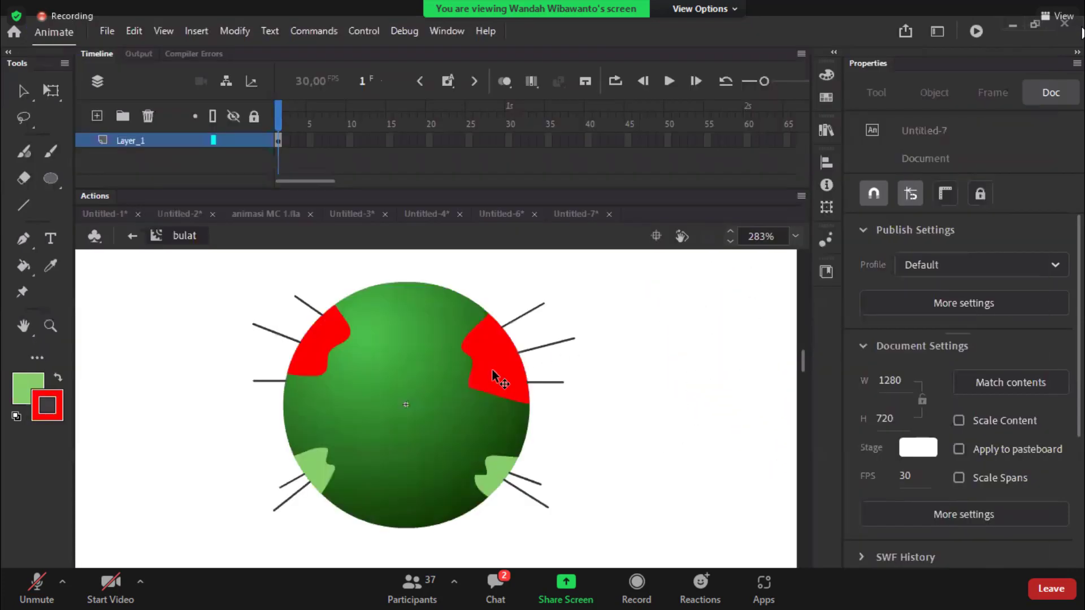
{"action": "left_click", "coordinate": [493, 370]}
{"action": "left_click", "coordinate": [316, 350], "text": "shift"}
{"action": "left_click", "coordinate": [826, 74]}
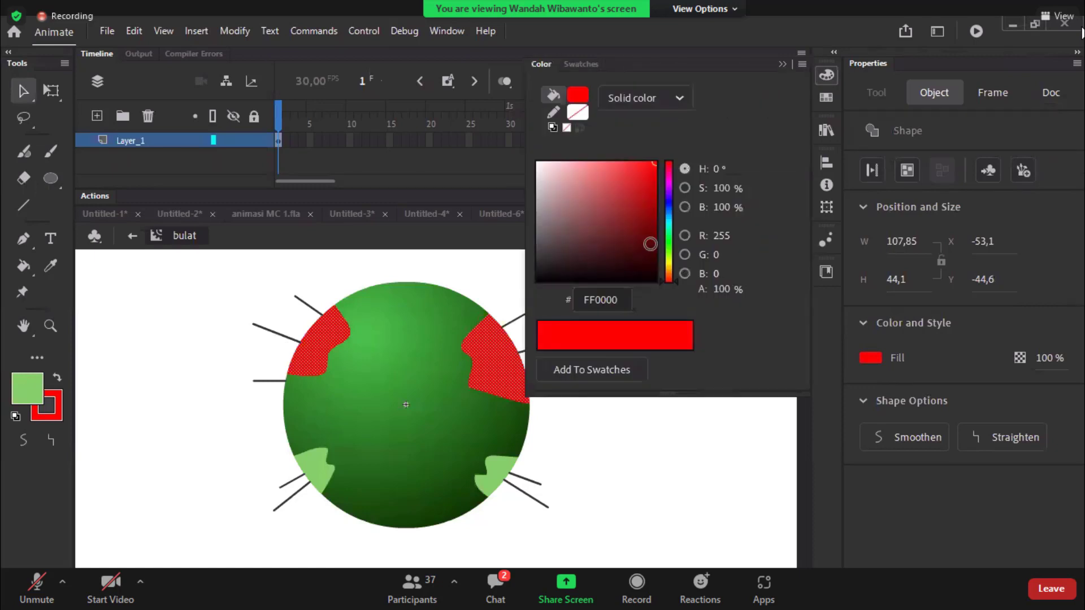
{"action": "left_click_drag", "start_coordinate": [647, 243], "coordinate": [651, 226]}
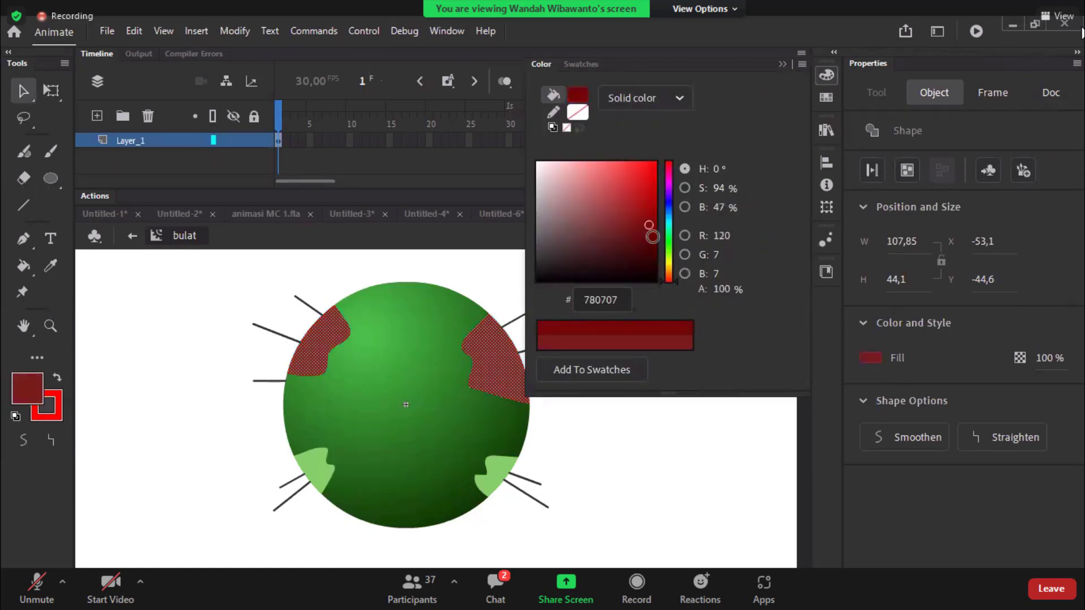
{"action": "left_click", "coordinate": [724, 478]}
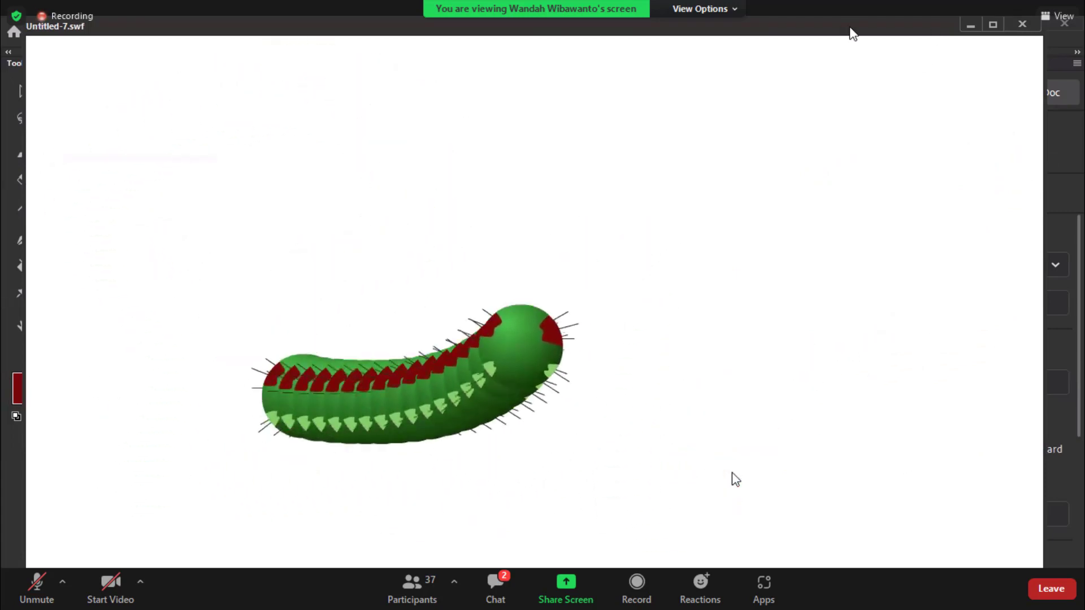
Step: Draw outlines of two red legs below the ball with the Line tool
{"action": "left_click", "coordinate": [1022, 24]}
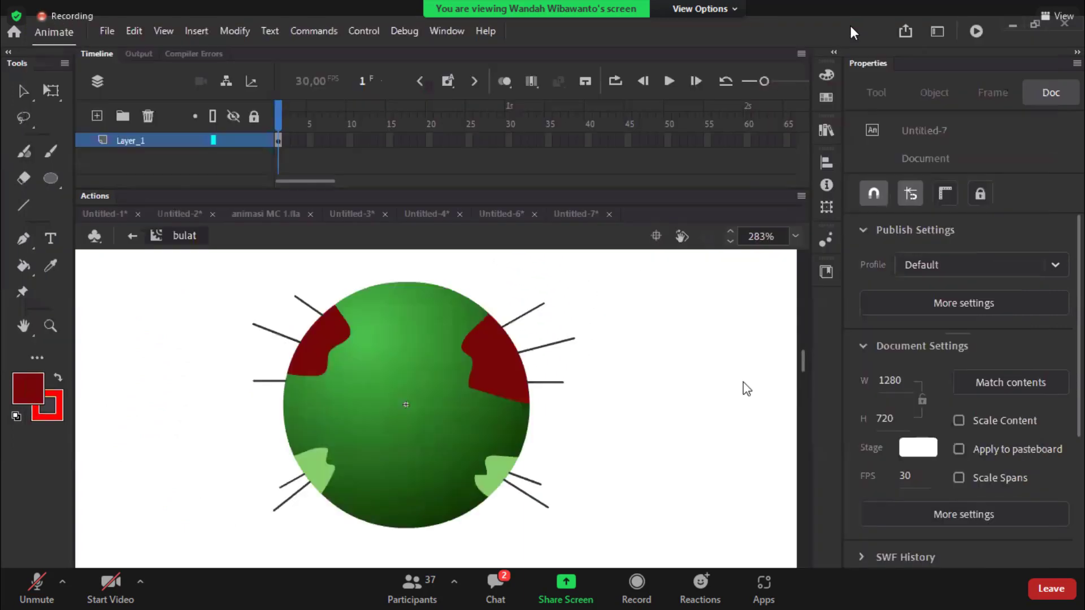
{"action": "key", "text": "z"}
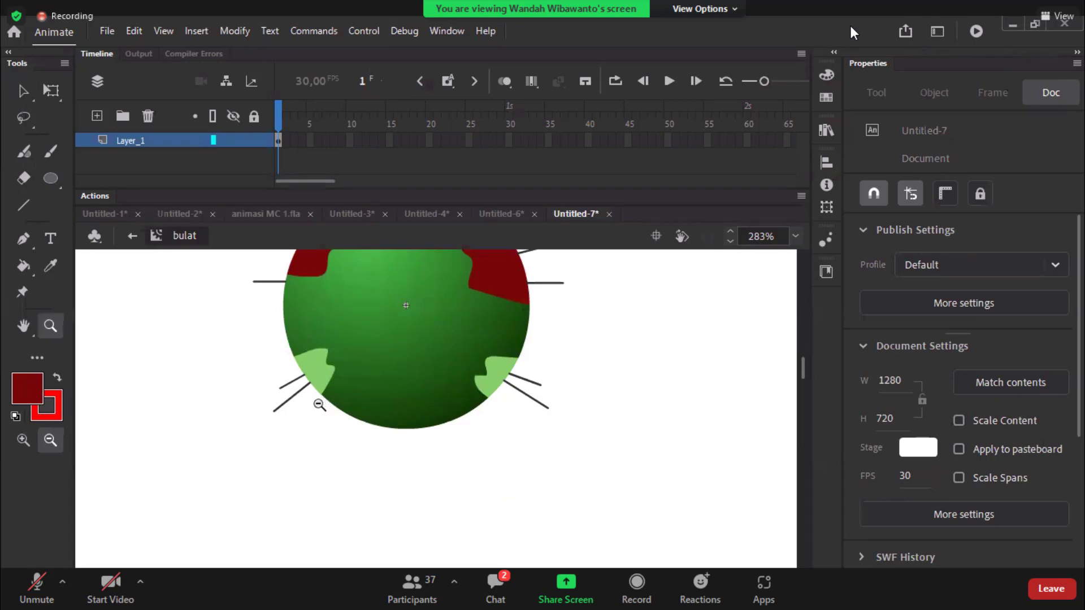
{"action": "key", "text": "n"}
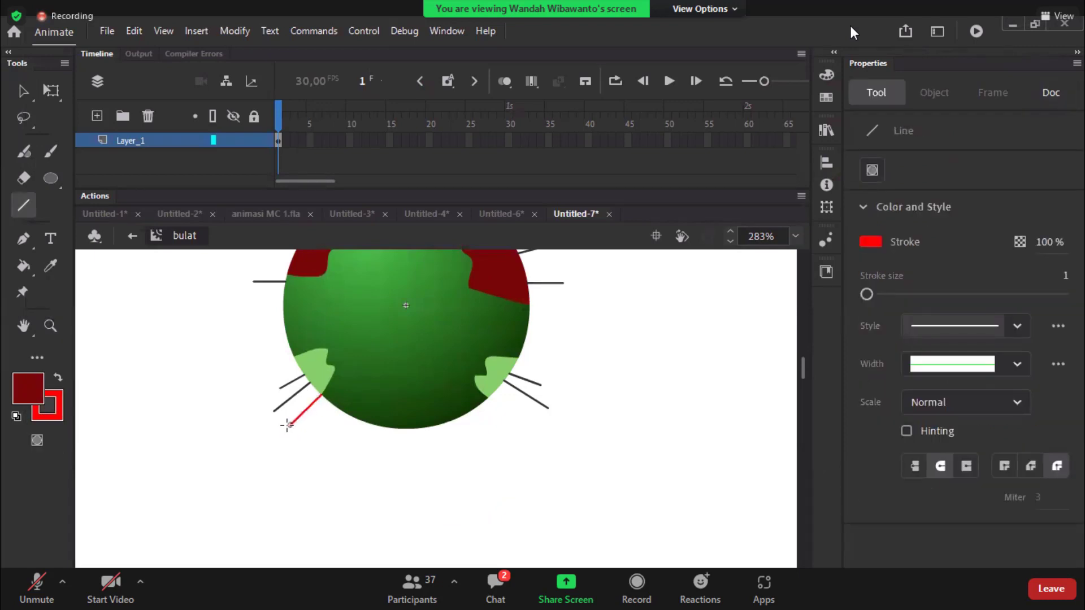
{"action": "left_click_drag", "start_coordinate": [257, 490], "coordinate": [257, 459]}
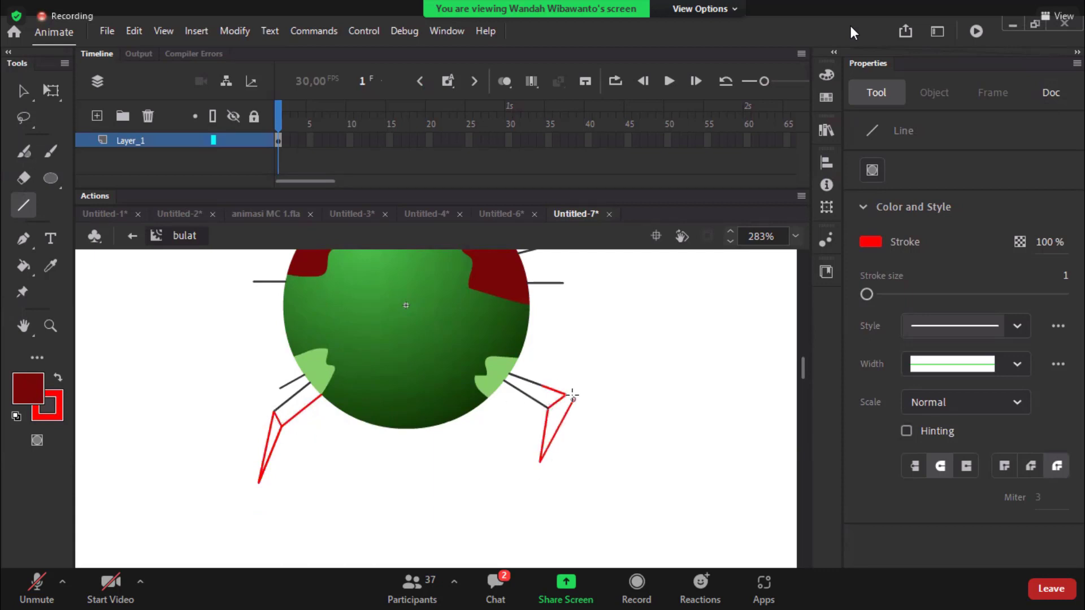
{"action": "left_click_drag", "start_coordinate": [573, 395], "coordinate": [567, 394]}
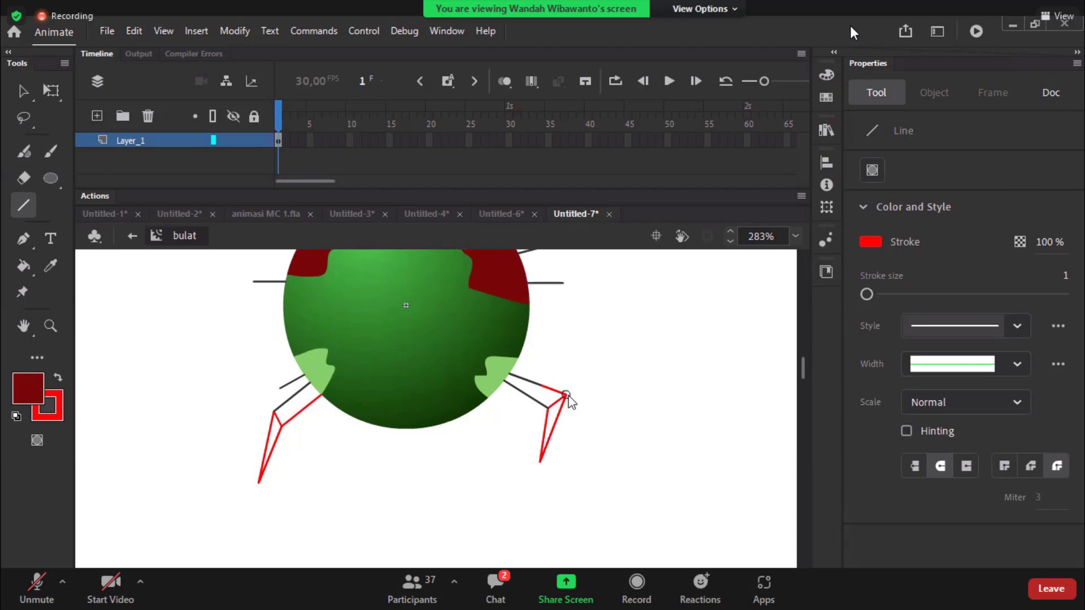
Step: Fill the lower parts of both legs with dark red 8C1818
{"action": "left_click", "coordinate": [826, 74]}
{"action": "left_click_drag", "start_coordinate": [622, 208], "coordinate": [637, 235]}
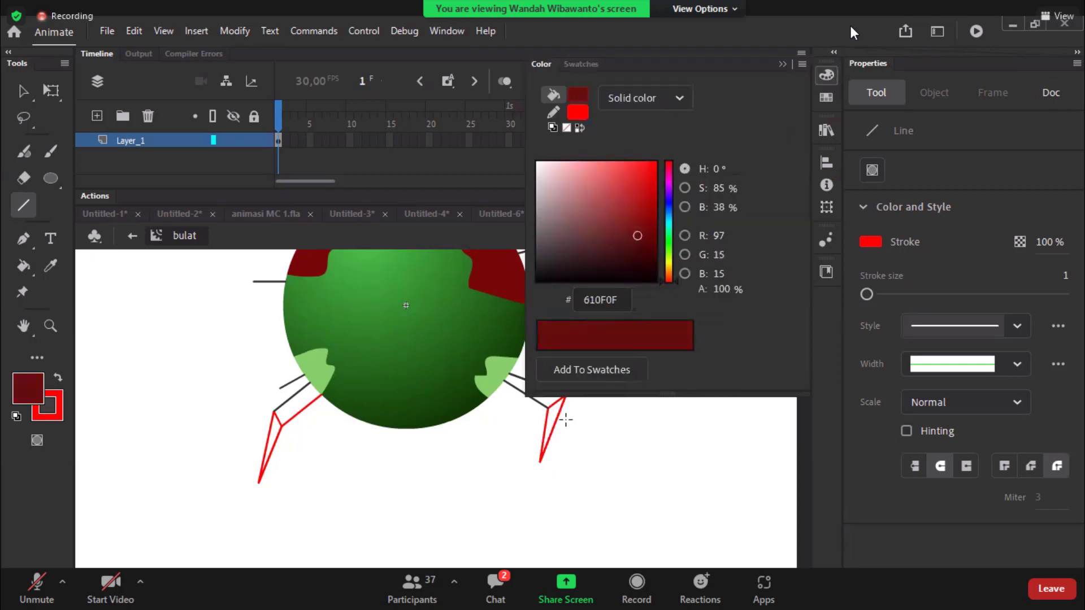
{"action": "key", "text": "k"}
{"action": "left_click", "coordinate": [556, 419]}
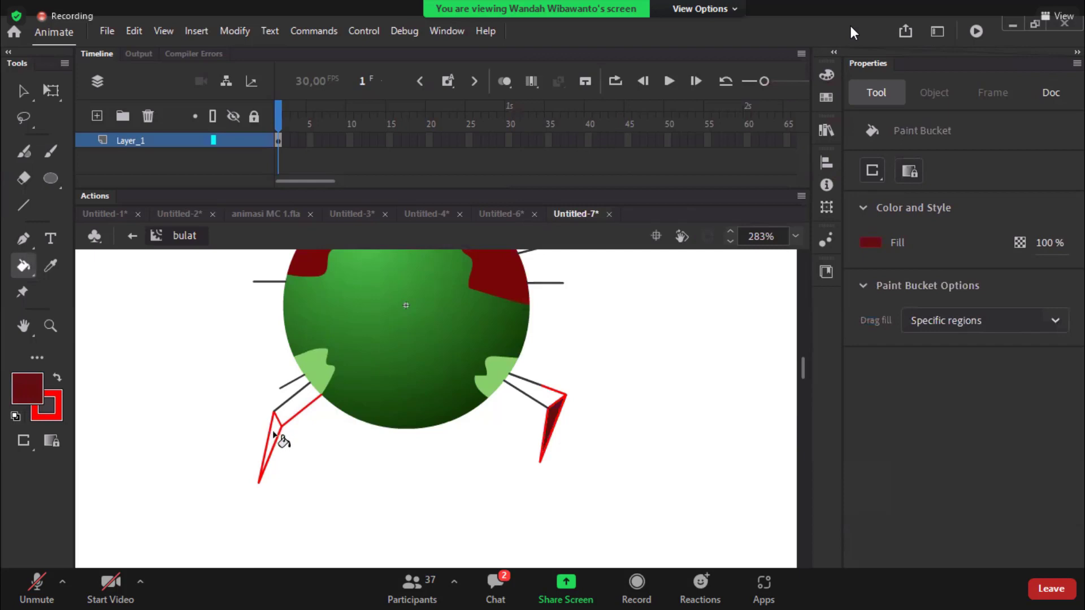
{"action": "left_click", "coordinate": [275, 432]}
Step: Fill both legs' upper segments a brighter red and test-play the legged caterpillar
{"action": "left_click", "coordinate": [826, 74]}
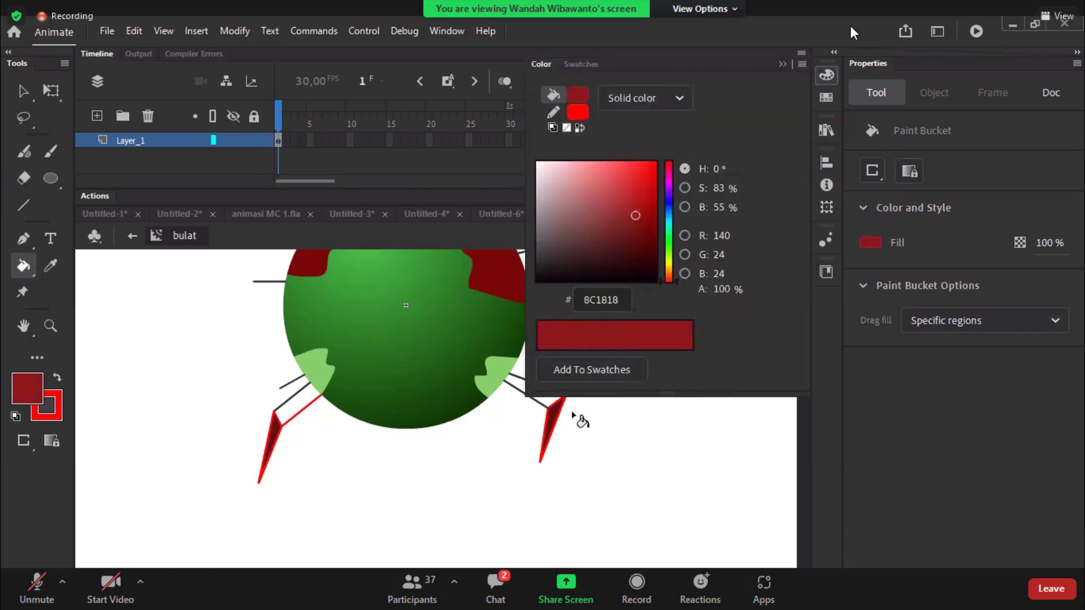
{"action": "left_click", "coordinate": [552, 409]}
{"action": "left_click", "coordinate": [298, 408]}
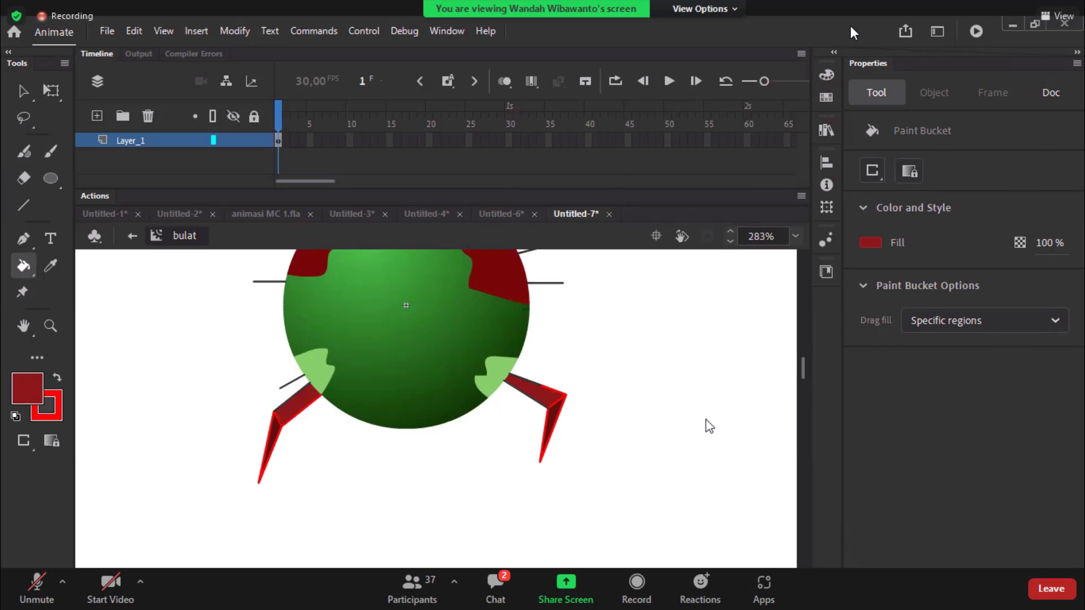
{"action": "key", "text": "ctrl+Return"}
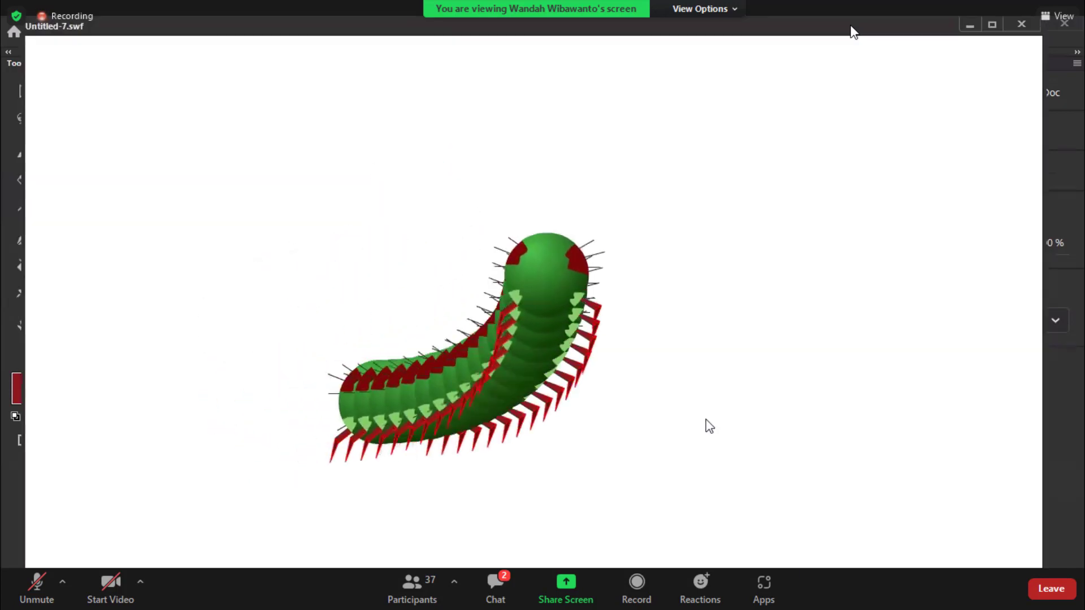